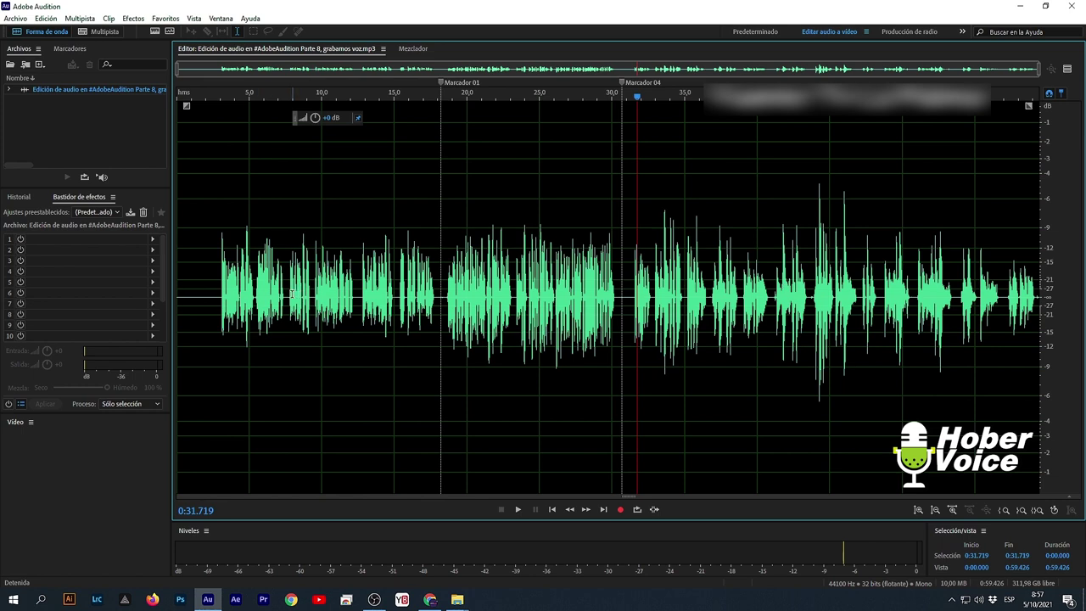
# Load the Voz historias preset into the effects rack.
pyautogui.click(107, 214)
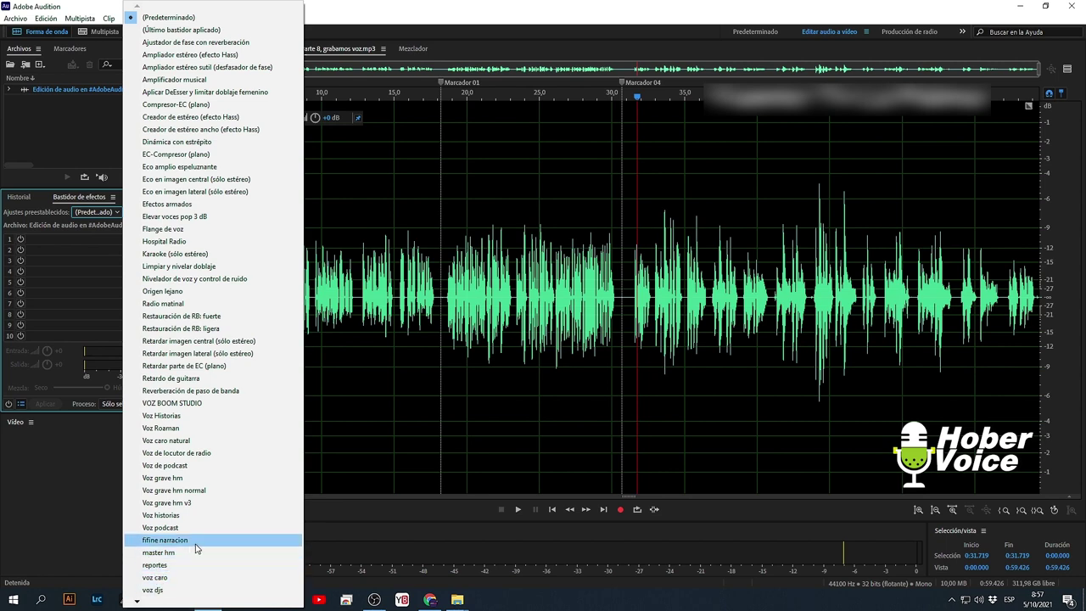
pyautogui.moveTo(152, 599)
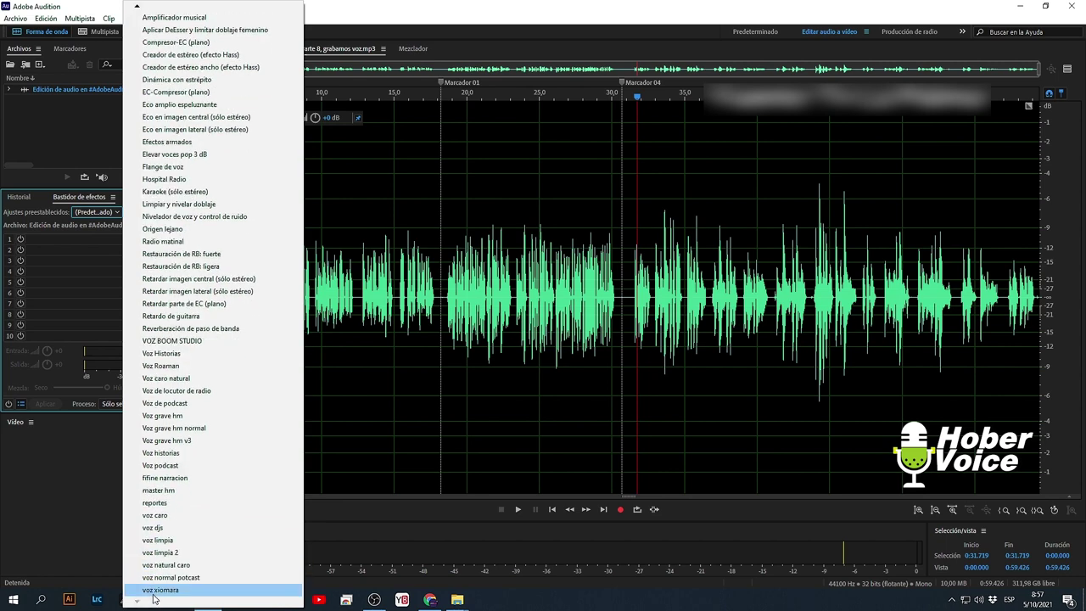
pyautogui.click(174, 452)
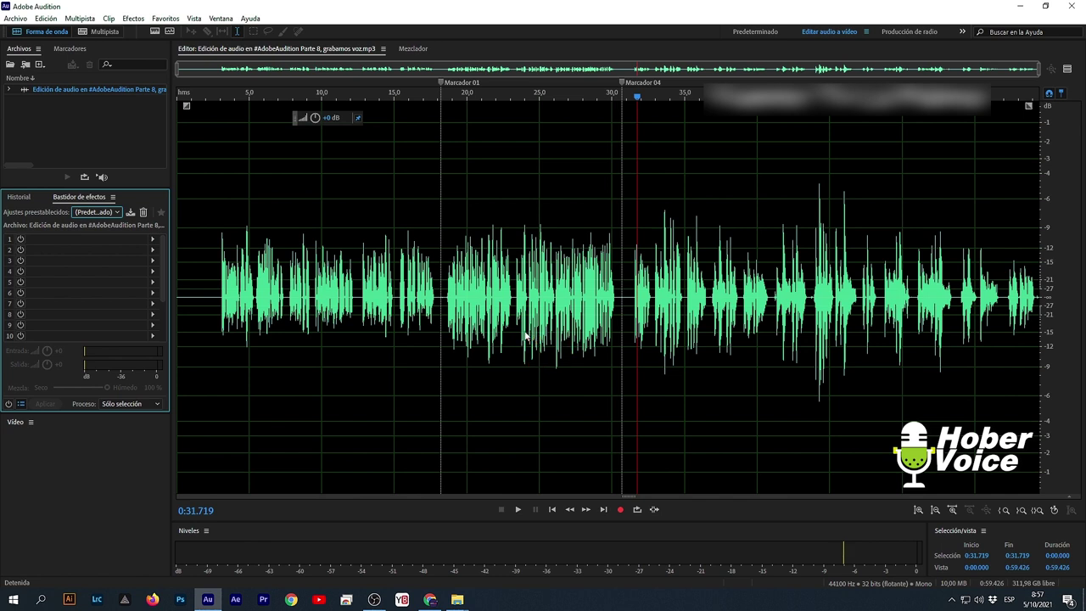
pyautogui.click(525, 336)
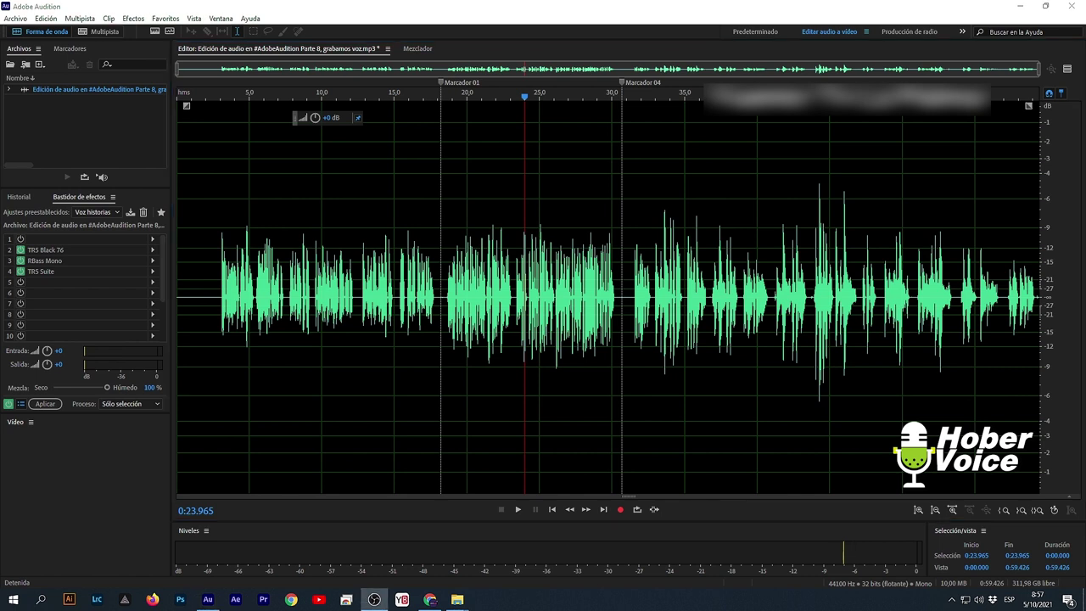
# Play the voice from about 0:31 with the effects rack bypassed to hear the unprocessed recording.
pyautogui.click(630, 289)
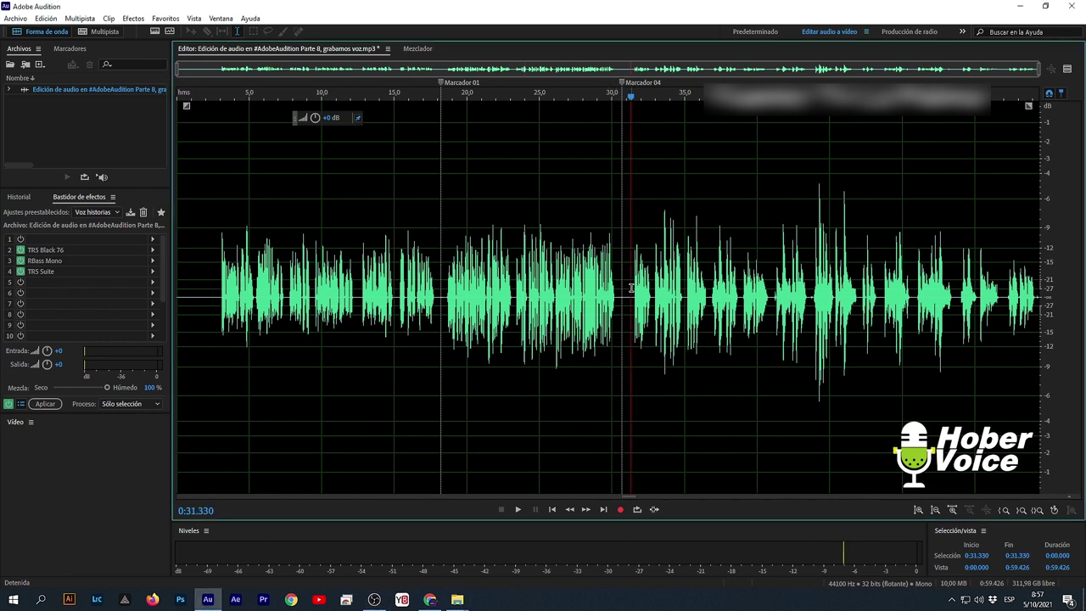
pyautogui.click(9, 403)
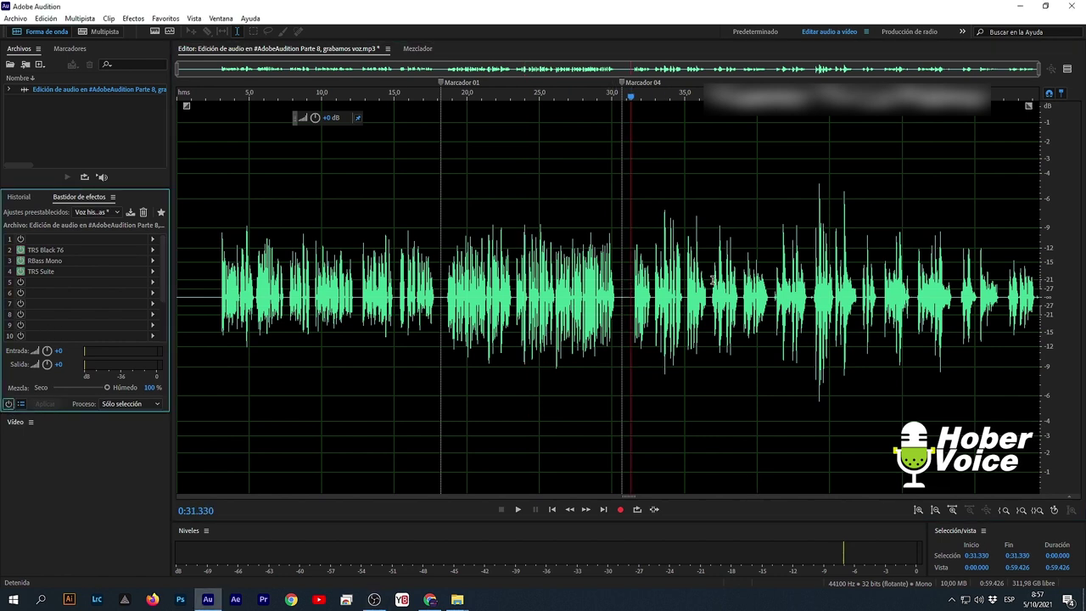
pyautogui.press('space')
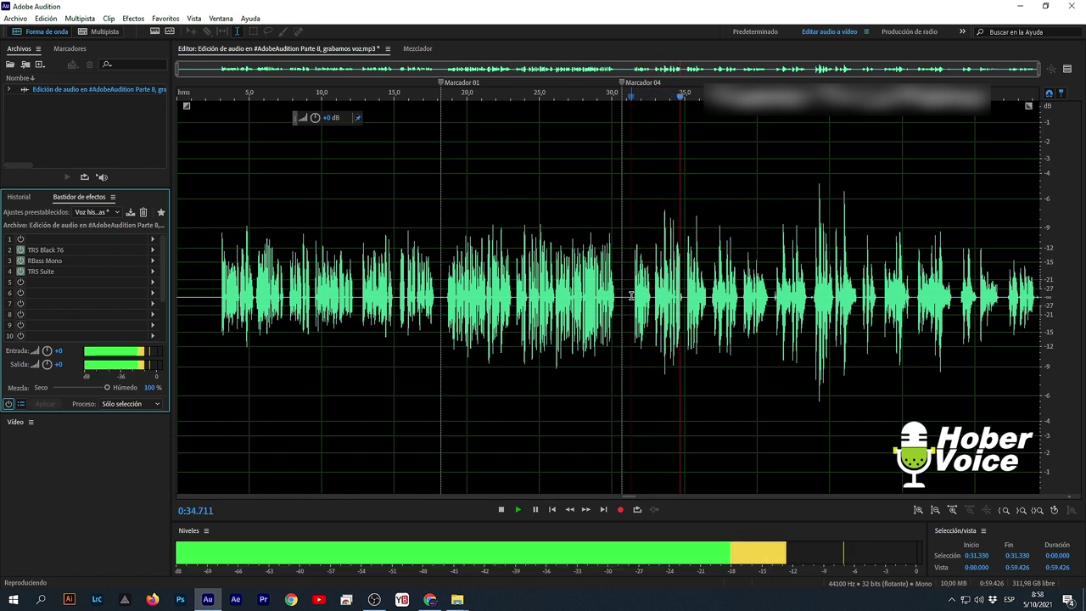
pyautogui.press('space')
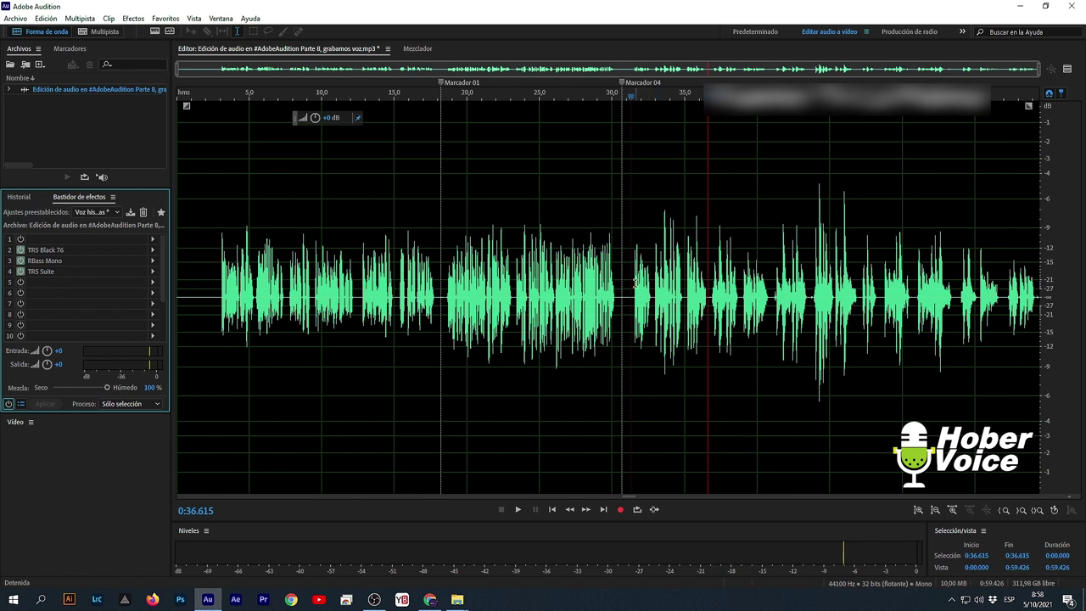
# Select the audio from about 0:31 to the end and play it with the effects rack switched back on.
pyautogui.moveTo(629, 303); pyautogui.dragTo(1082, 327)
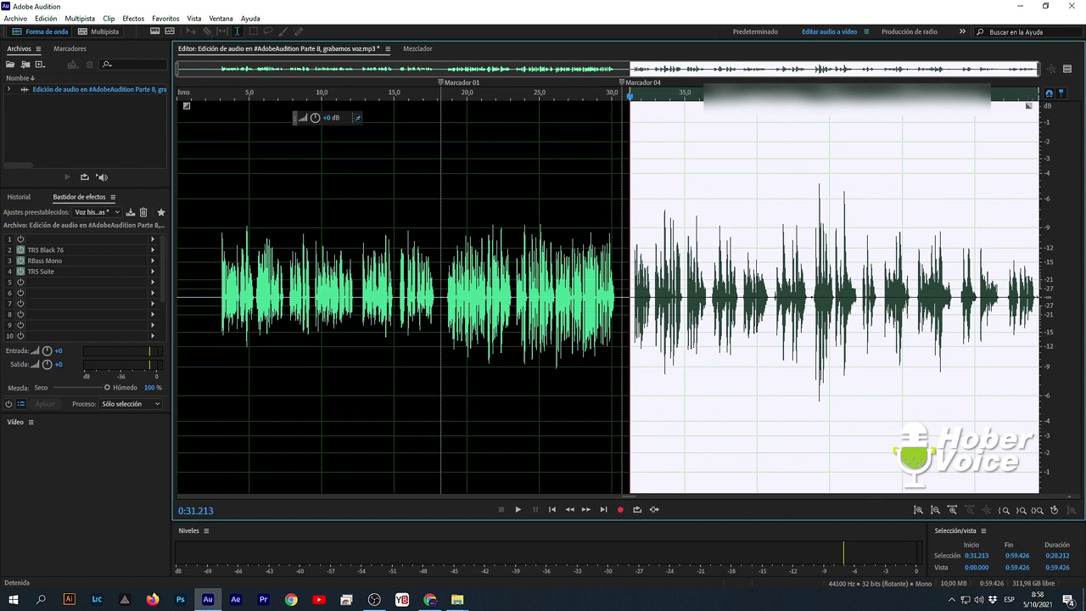
pyautogui.click(11, 405)
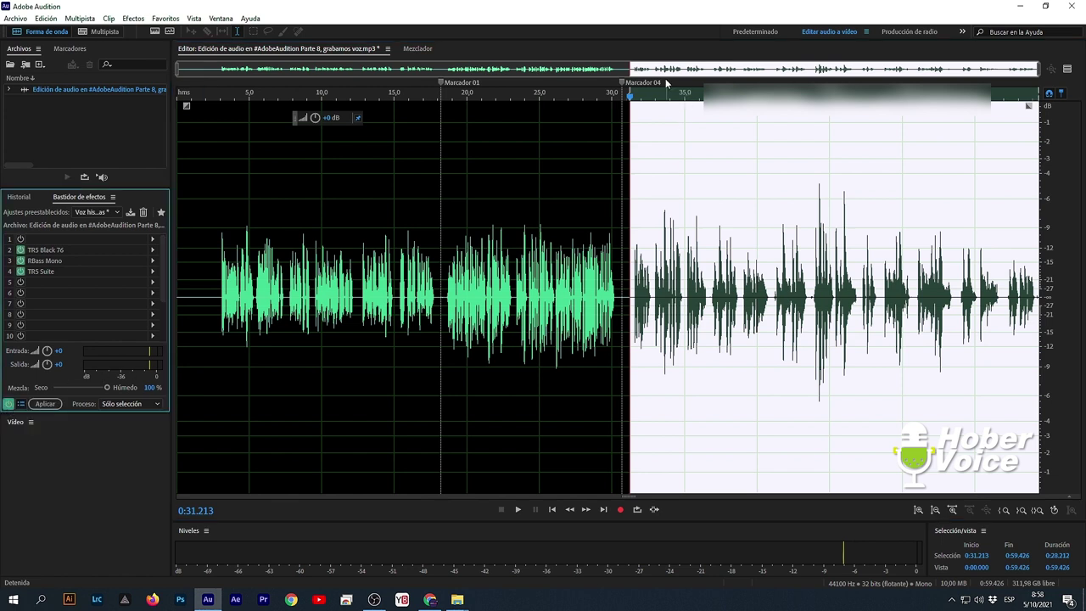
pyautogui.click(721, 48)
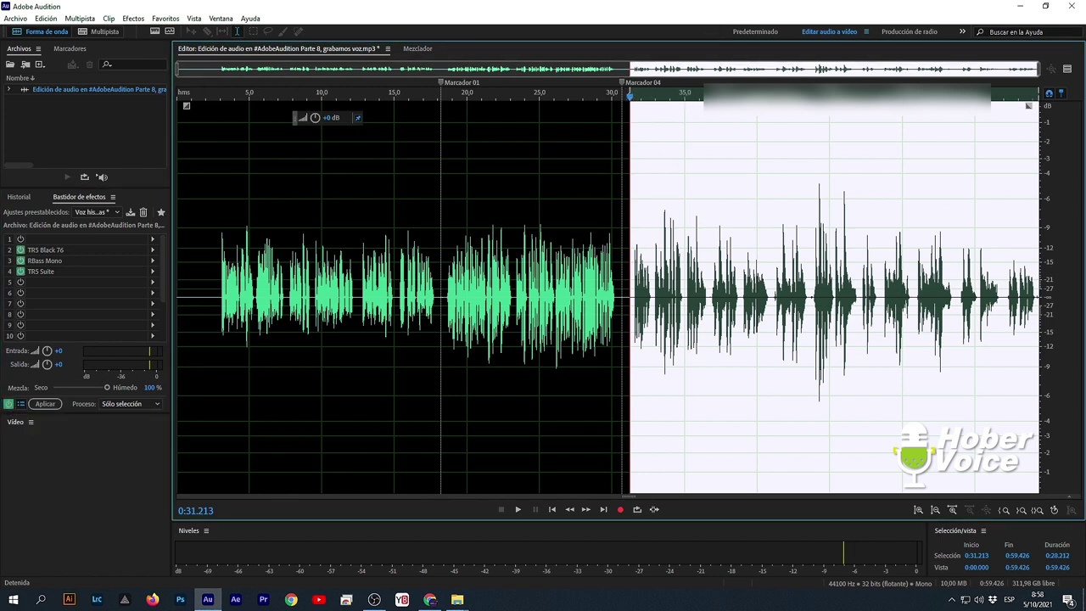
pyautogui.press('space')
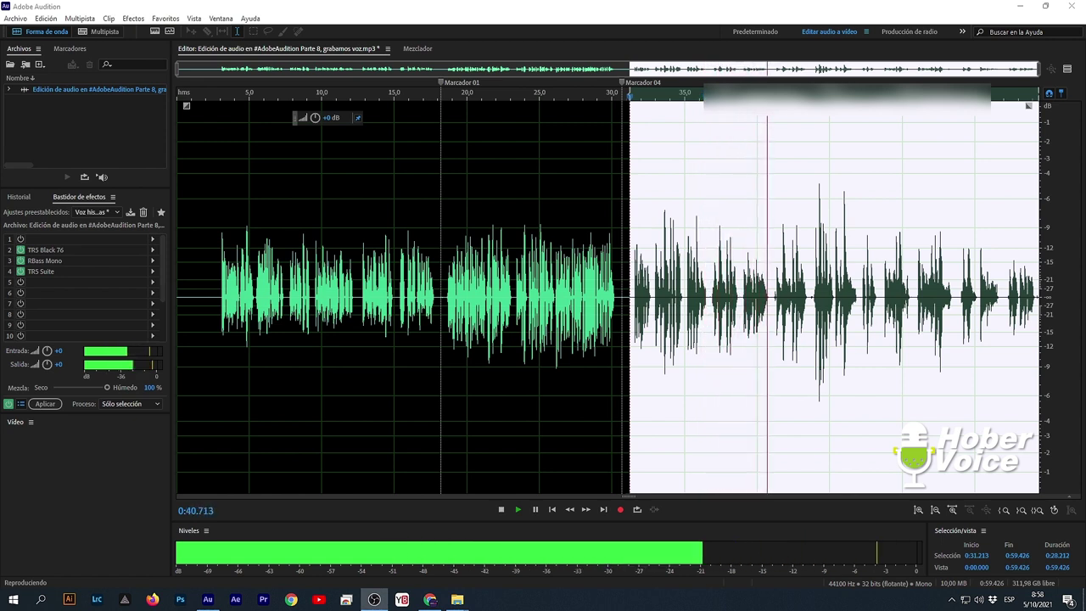
pyautogui.click(778, 322)
pyautogui.scroll(3, 782, 322)
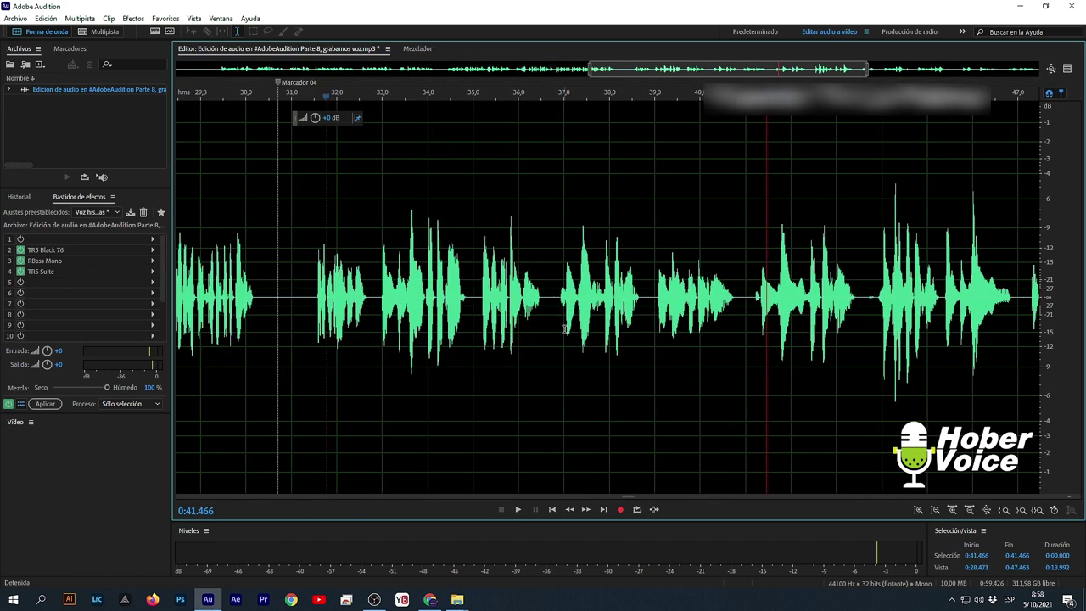
# Inspect the settings of the TR5 Black 76, RBass Mono and TR5 Suite effects in the rack, closing each one.
pyautogui.doubleClick(52, 251)
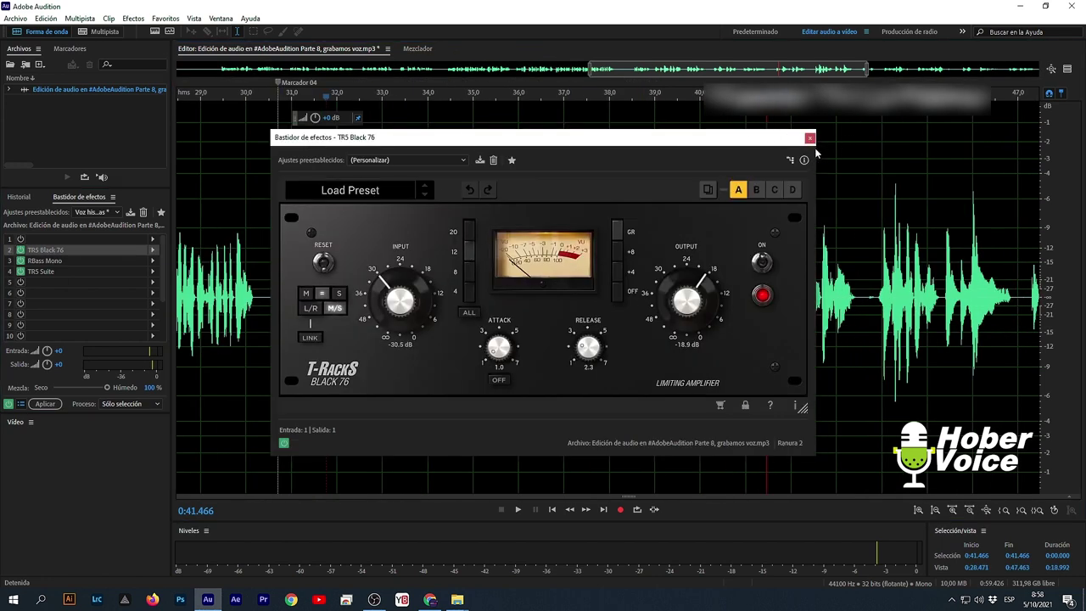
pyautogui.click(809, 137)
pyautogui.doubleClick(85, 261)
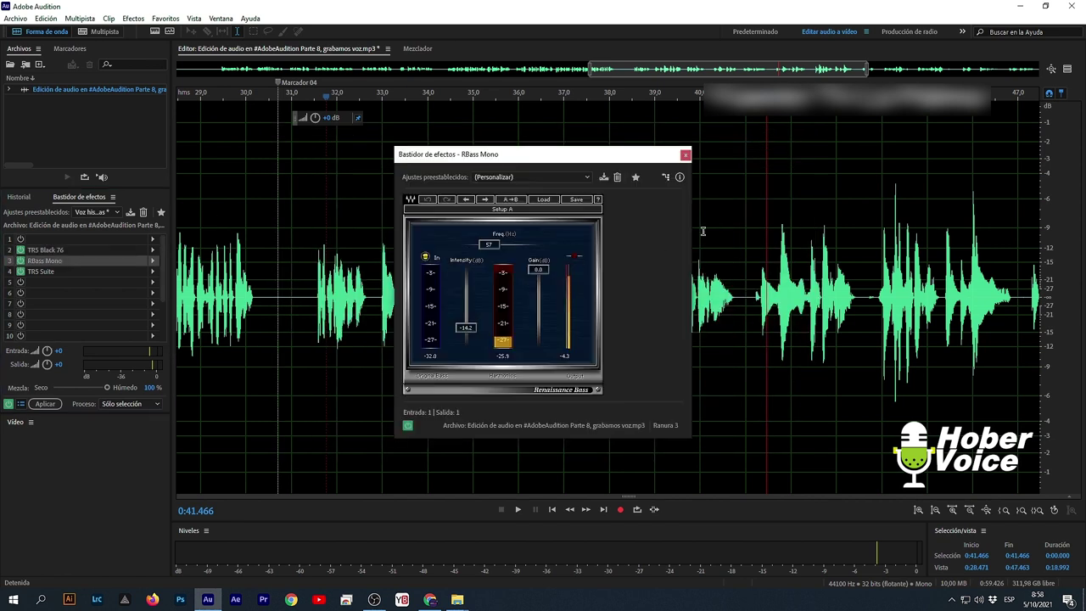
pyautogui.click(685, 155)
pyautogui.click(48, 271)
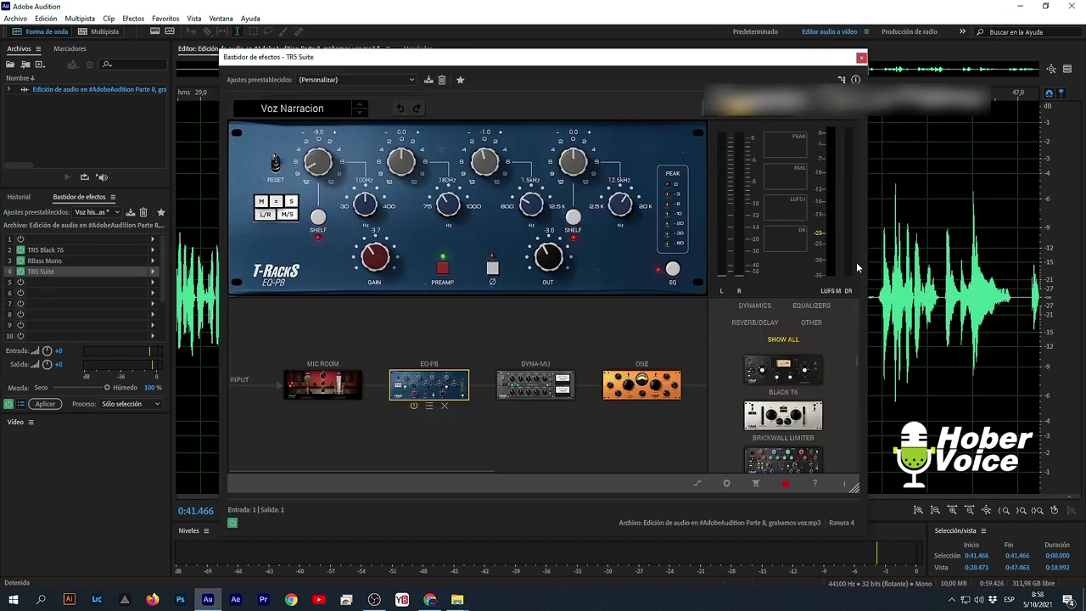
pyautogui.moveTo(491, 472)
pyautogui.mouseDown()
pyautogui.moveTo(677, 469)
pyautogui.moveTo(471, 462)
pyautogui.mouseUp()
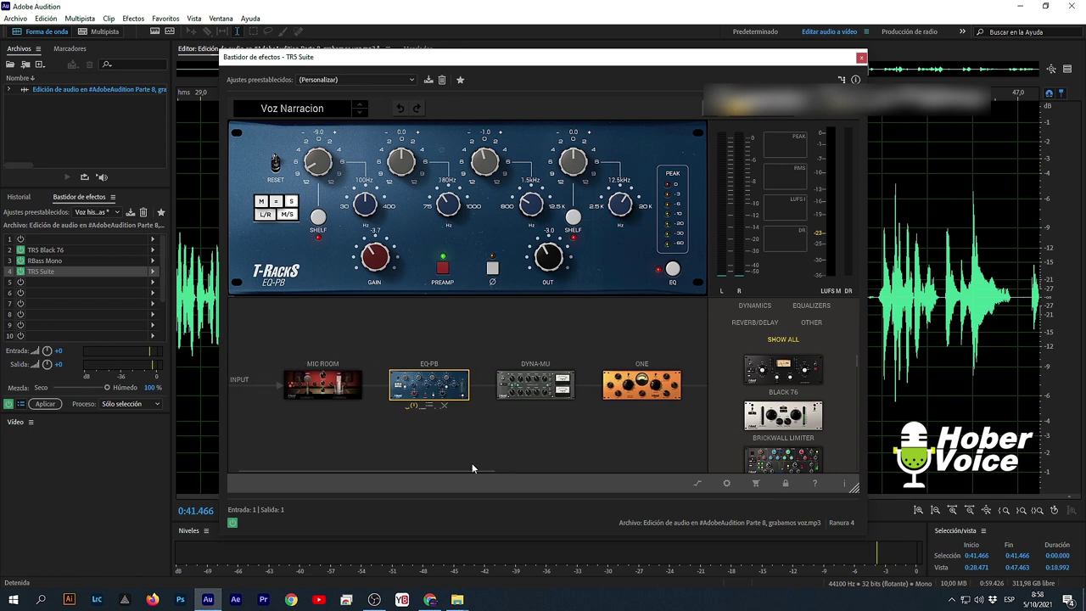
pyautogui.click(861, 59)
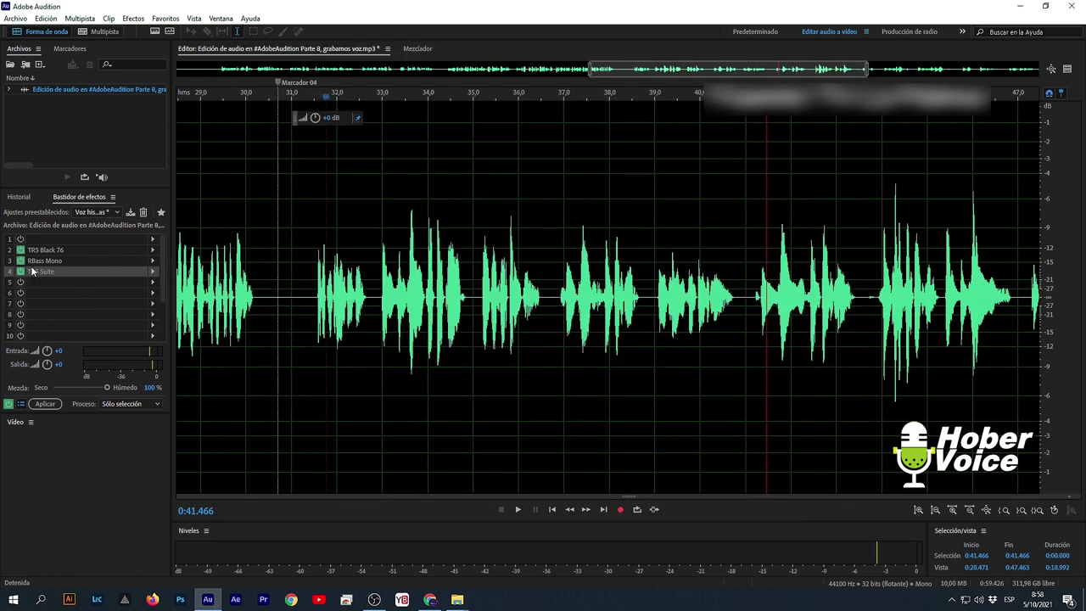
# Reset the effects rack to the (Predeterminado) preset and add the FabFilter Pro-Q 2 VST3 equalizer to slot 1.
pyautogui.click(95, 212)
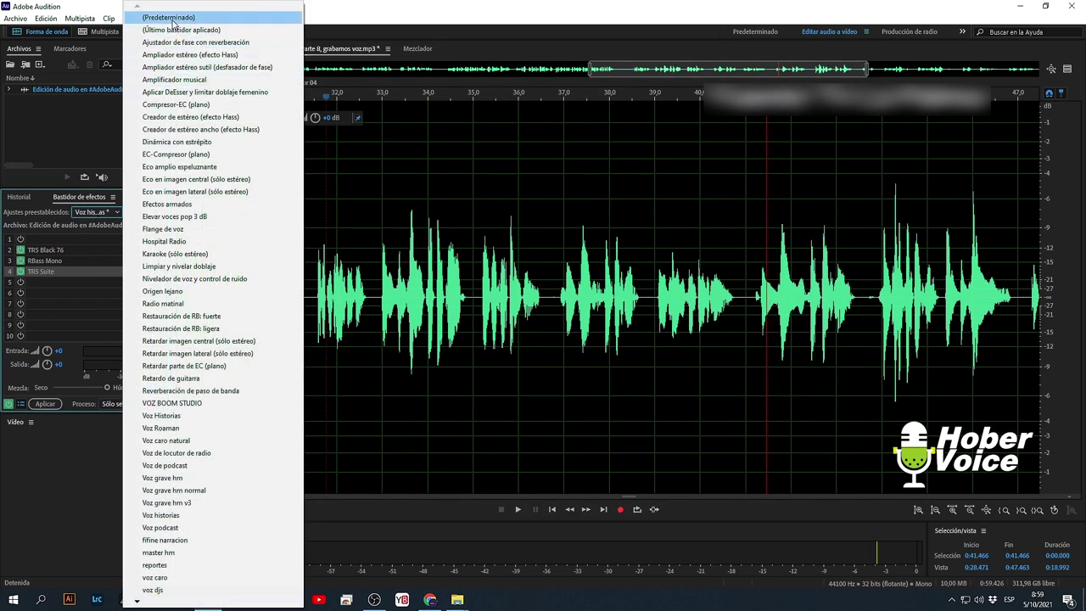
pyautogui.click(212, 20)
pyautogui.click(153, 241)
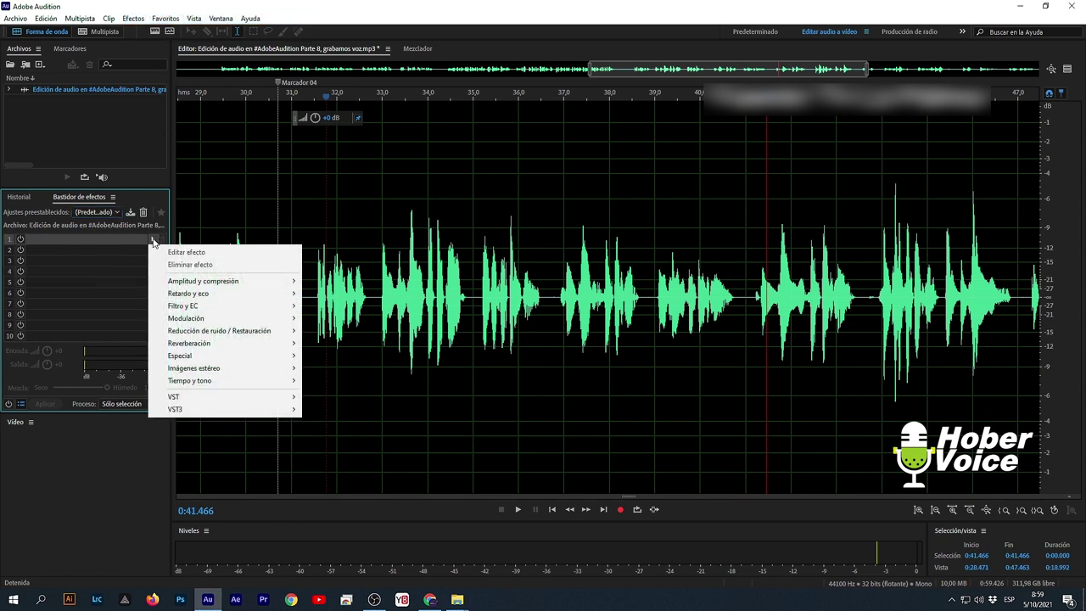
pyautogui.moveTo(220, 296)
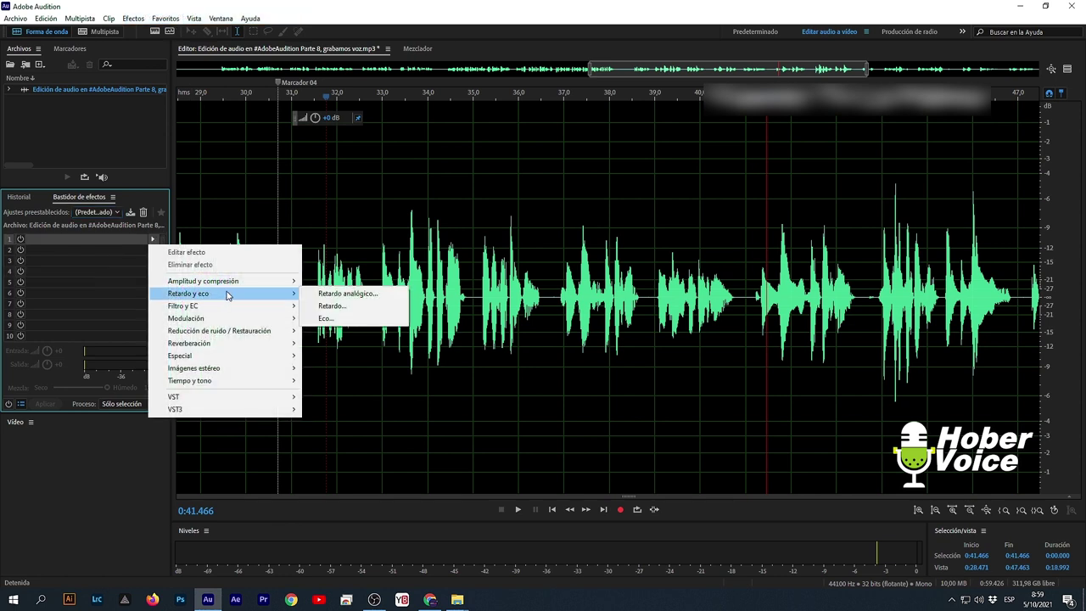
pyautogui.moveTo(249, 411)
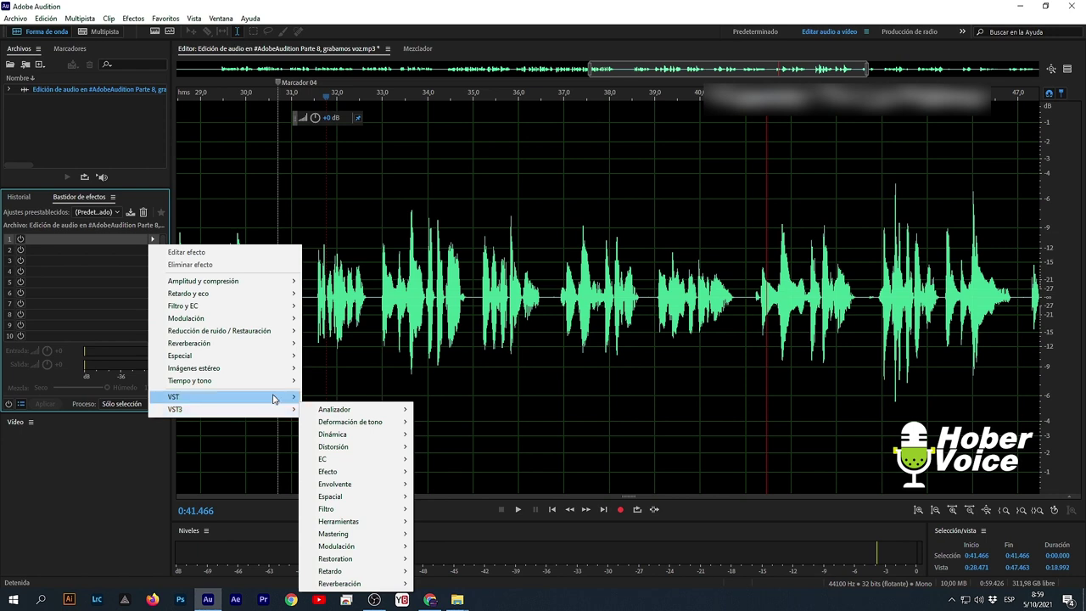
pyautogui.moveTo(271, 397)
pyautogui.moveTo(337, 401)
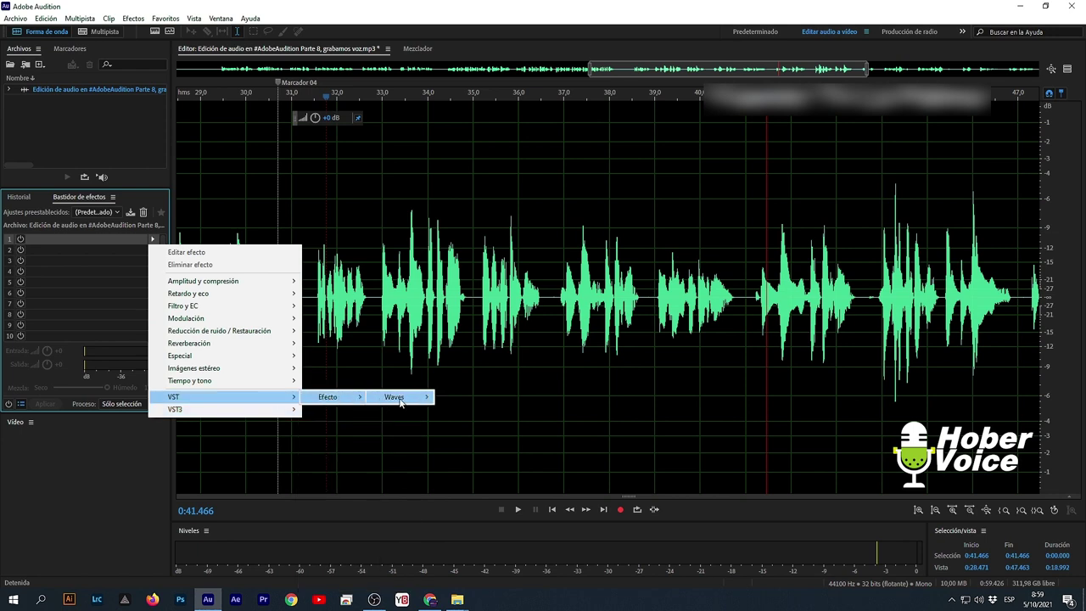
pyautogui.moveTo(361, 461)
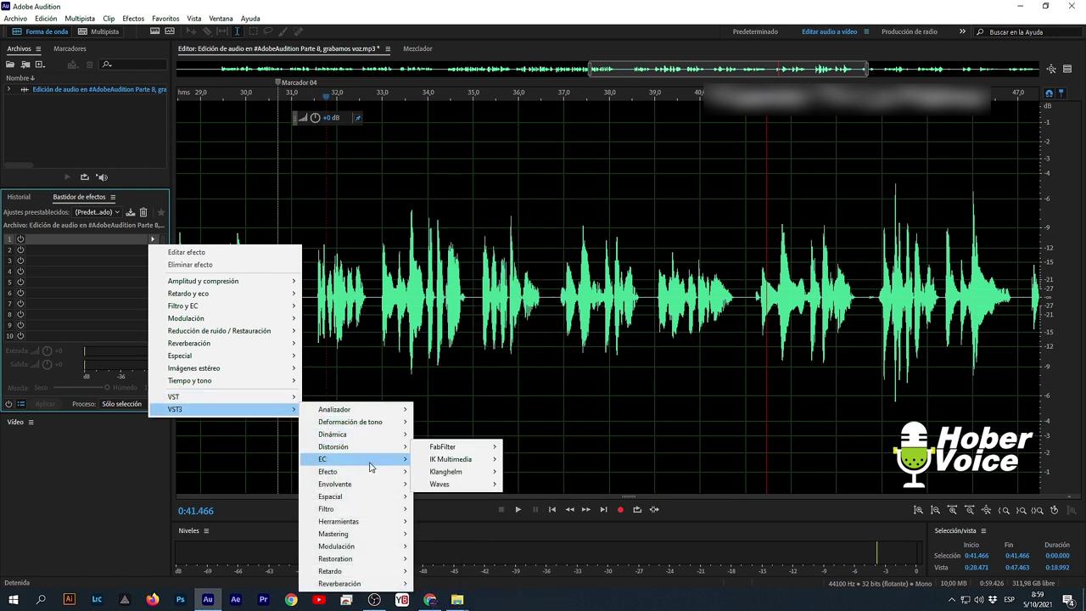
pyautogui.moveTo(475, 464)
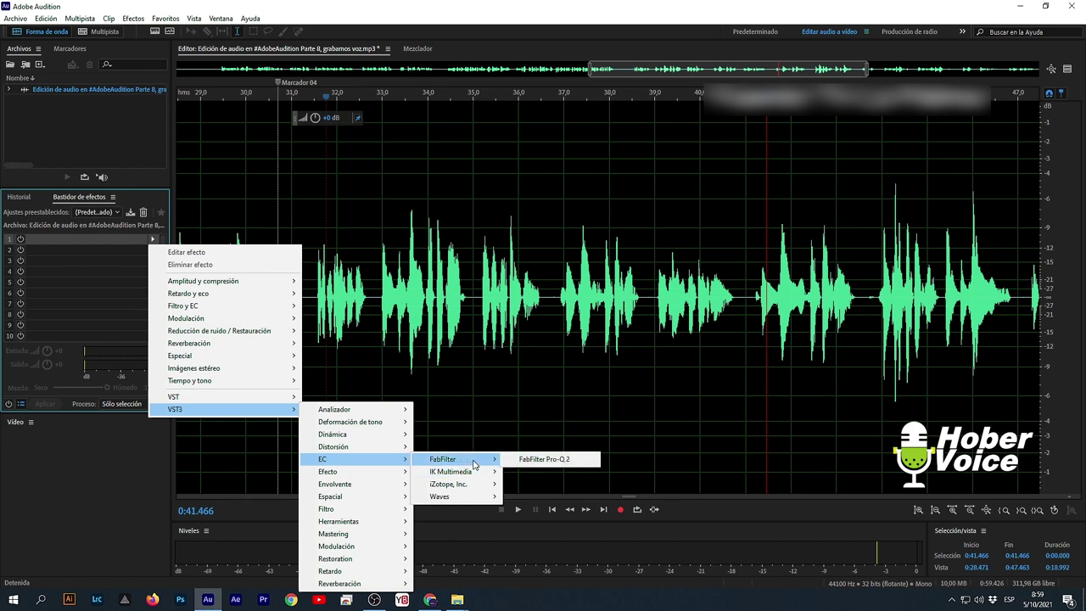
pyautogui.click(538, 460)
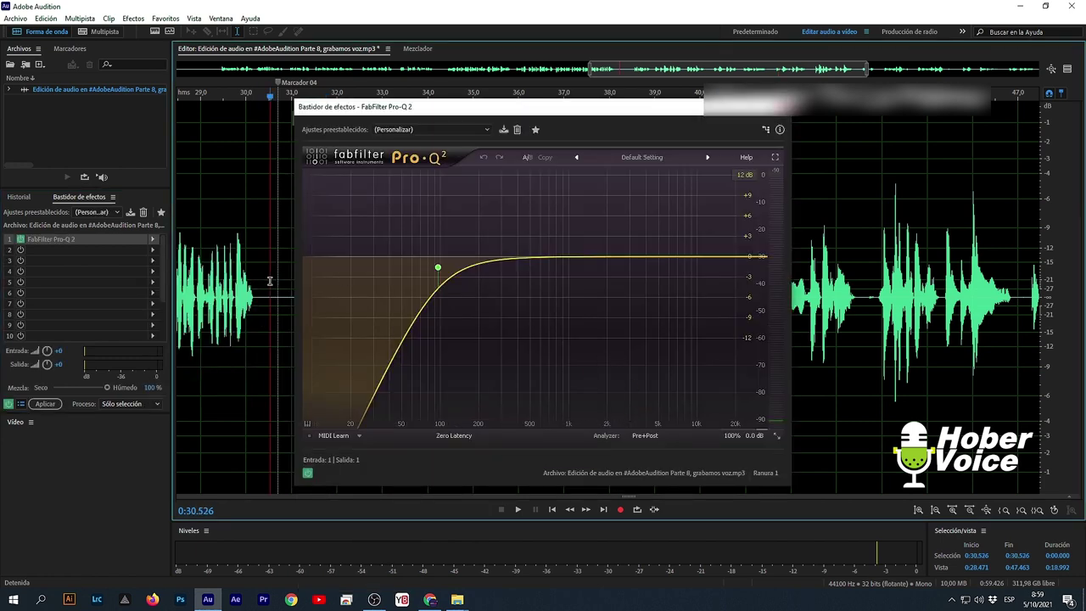
# Select the audio from about 0:31 to the end, moving the equalizer window out of the way.
pyautogui.moveTo(422, 108); pyautogui.dragTo(416, 316)
pyautogui.scroll(-1, 431, 335)
pyautogui.moveTo(390, 280); pyautogui.dragTo(1083, 268)
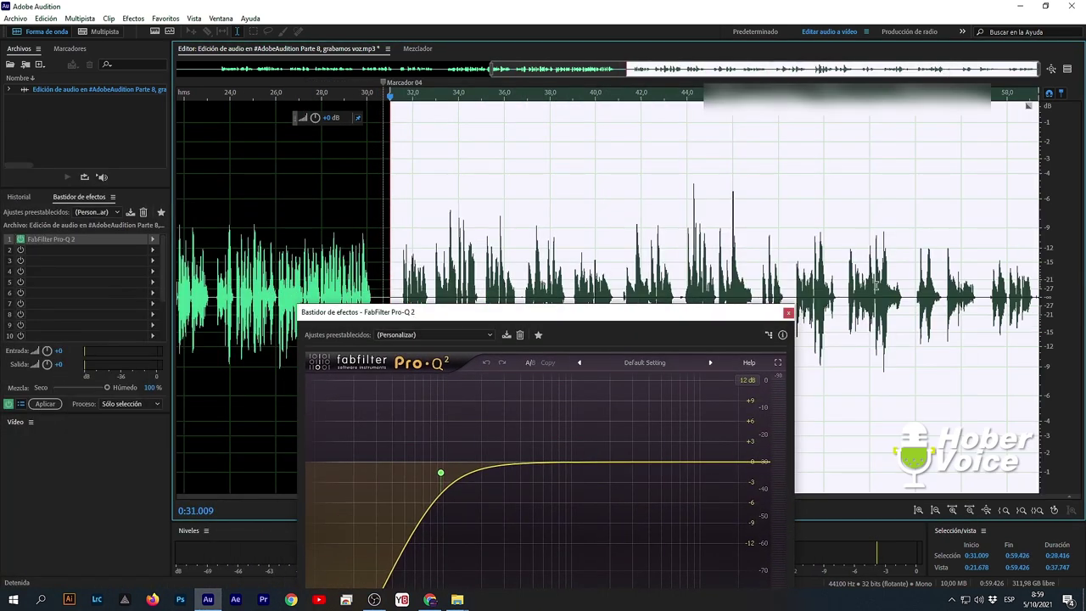
pyautogui.moveTo(587, 323); pyautogui.dragTo(440, 122)
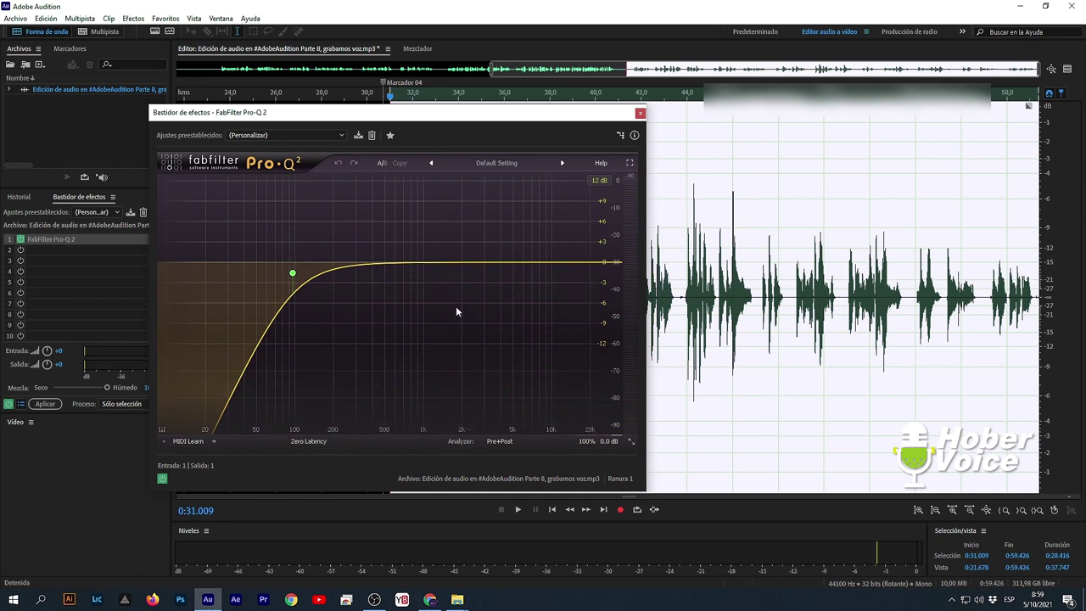
# Delete the existing low-cut band in the equalizer and play the selection briefly to view its frequency spectrum.
pyautogui.rightClick(293, 273)
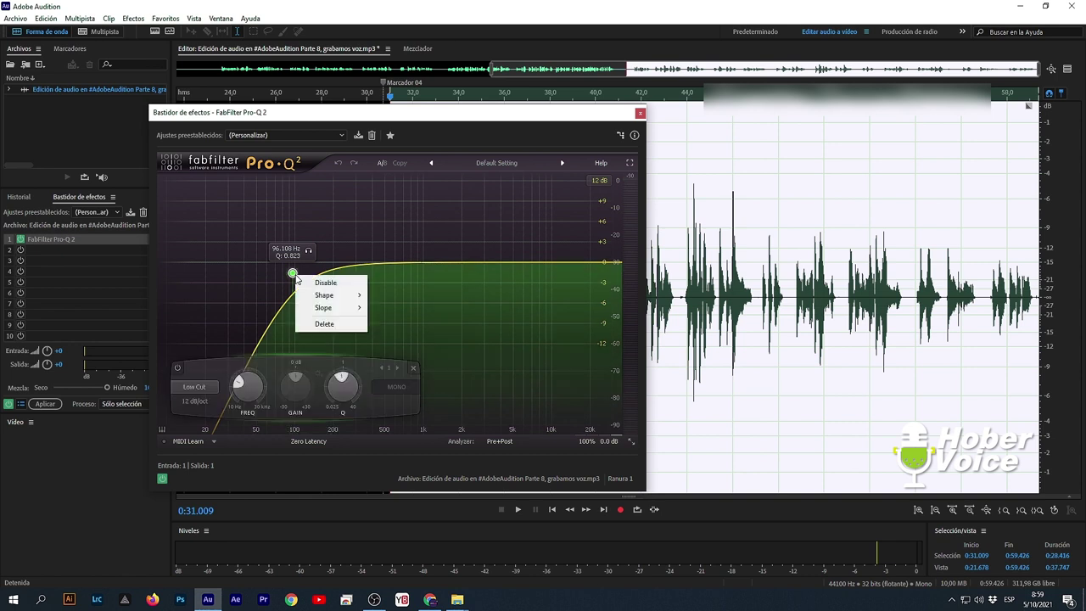
pyautogui.click(318, 325)
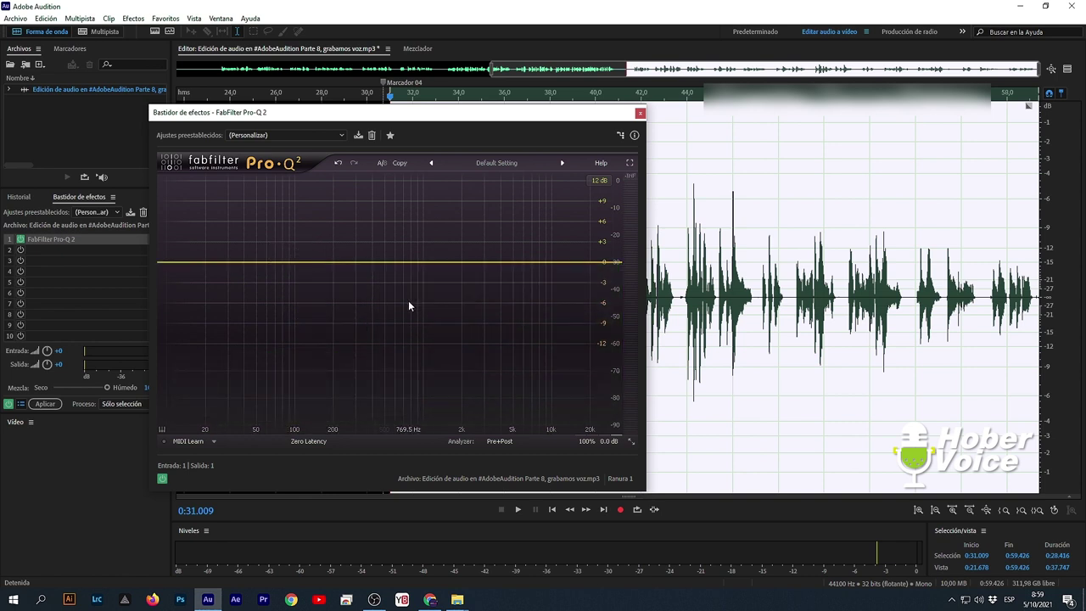
pyautogui.press('space')
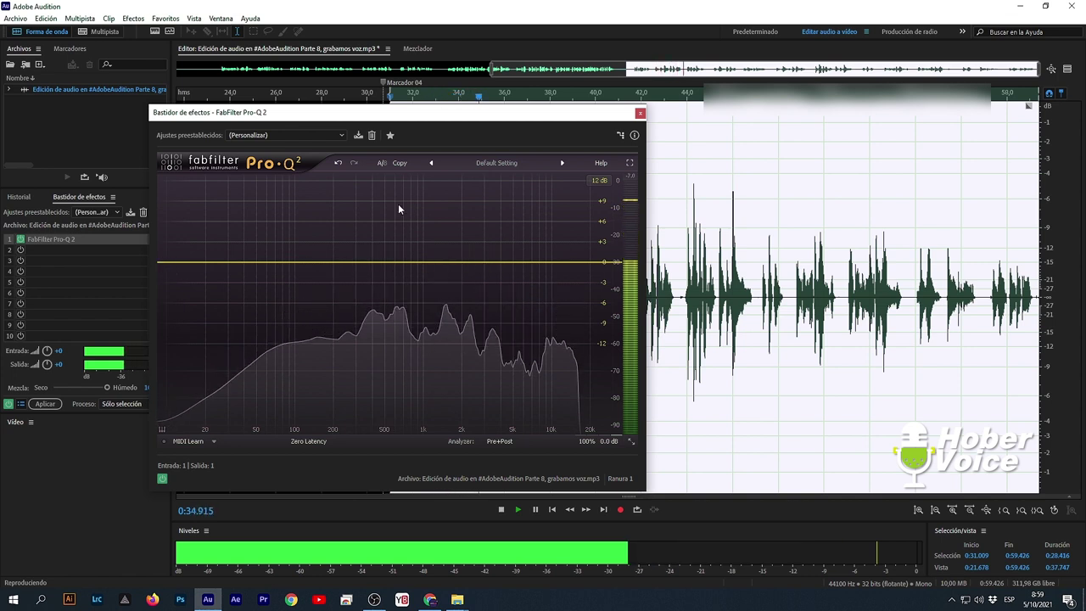
pyautogui.press('space')
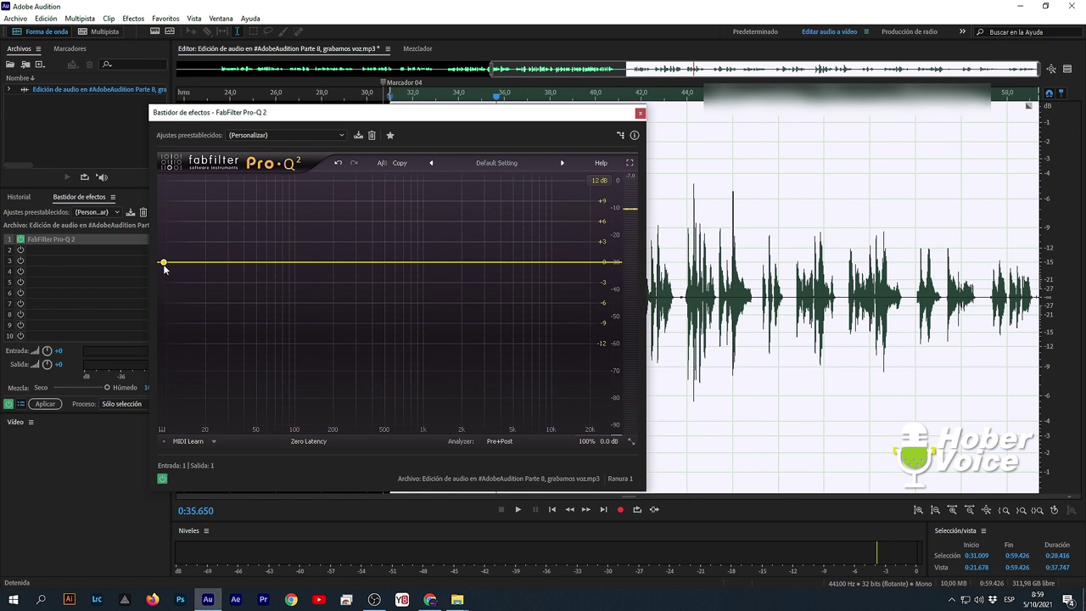
# Add a low cut at about 57 Hz and a bell boost of about +7.3 dB at about 51 Hz.
pyautogui.moveTo(160, 266); pyautogui.dragTo(287, 219)
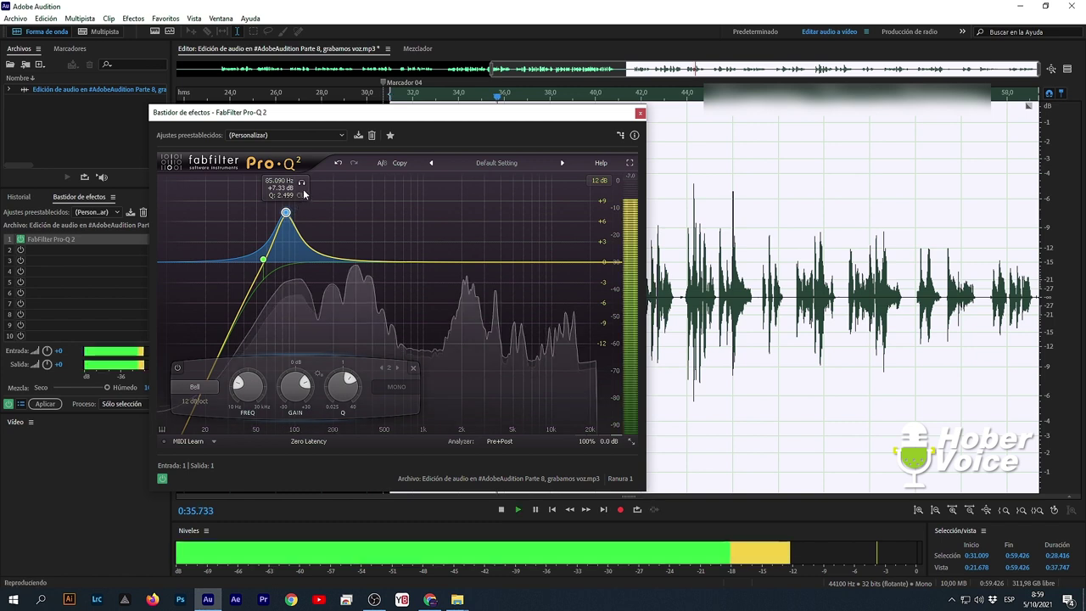
pyautogui.press('space')
pyautogui.moveTo(303, 185); pyautogui.dragTo(272, 194)
pyautogui.press('space')
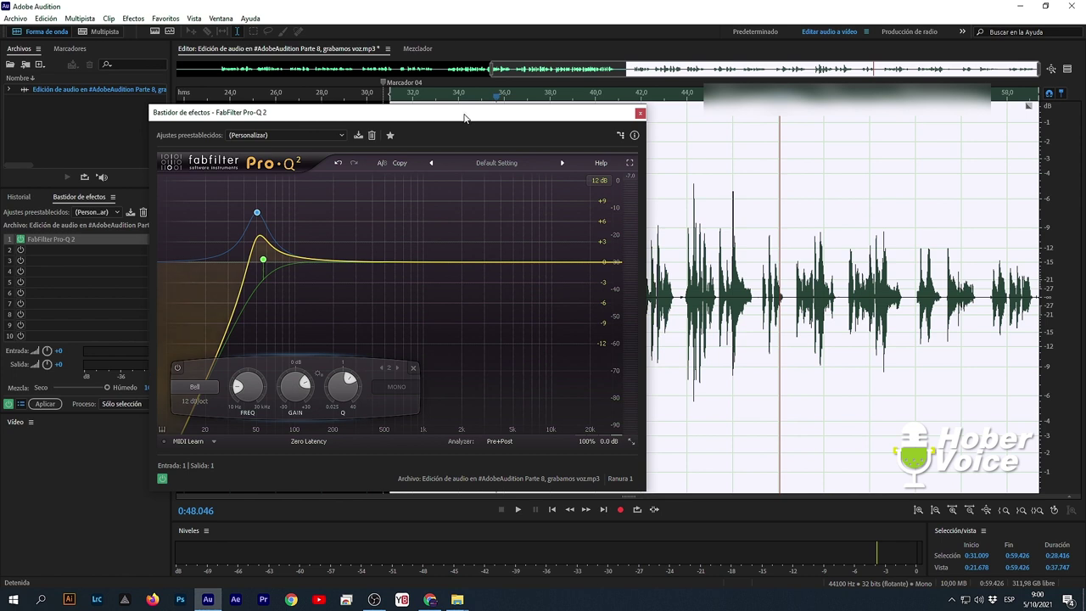
# Shift the bell boost to about 67 Hz during playback, and bypass and re-enable the equalizer to compare the sound.
pyautogui.press('space')
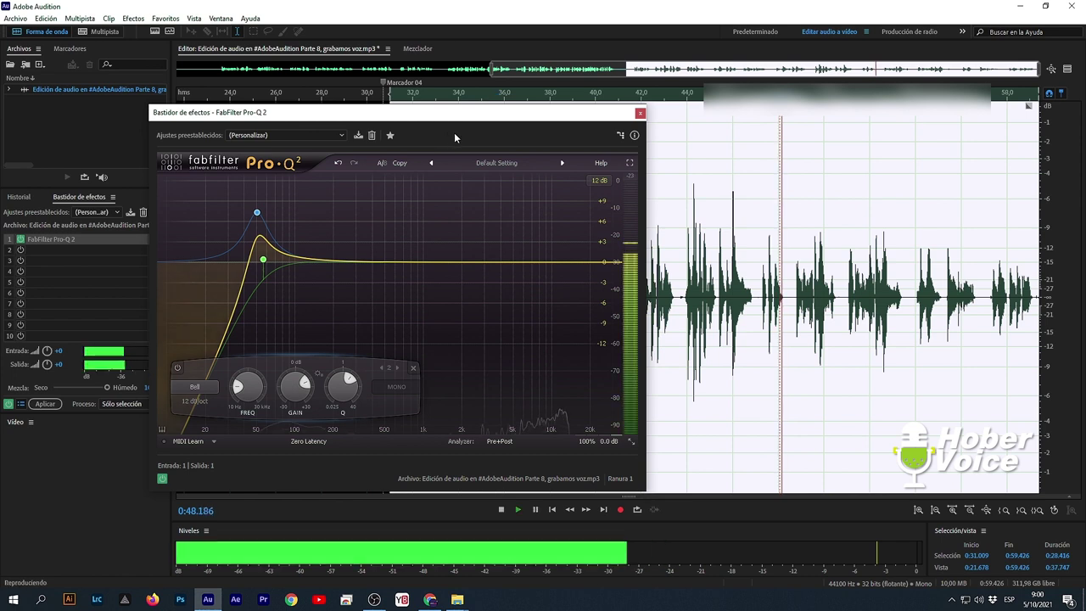
pyautogui.click(397, 97)
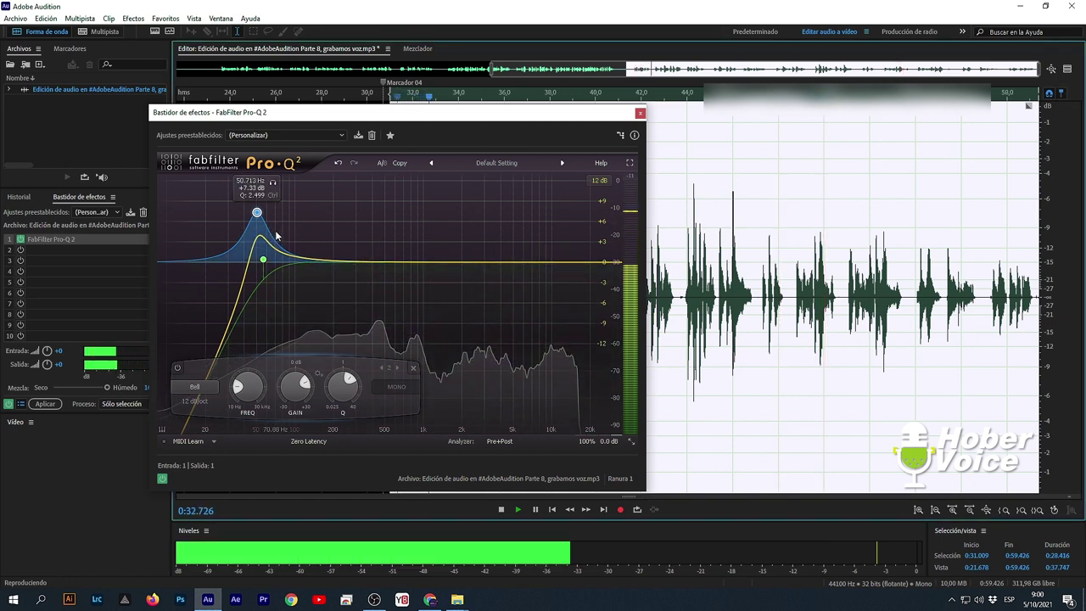
pyautogui.moveTo(272, 182); pyautogui.dragTo(276, 280)
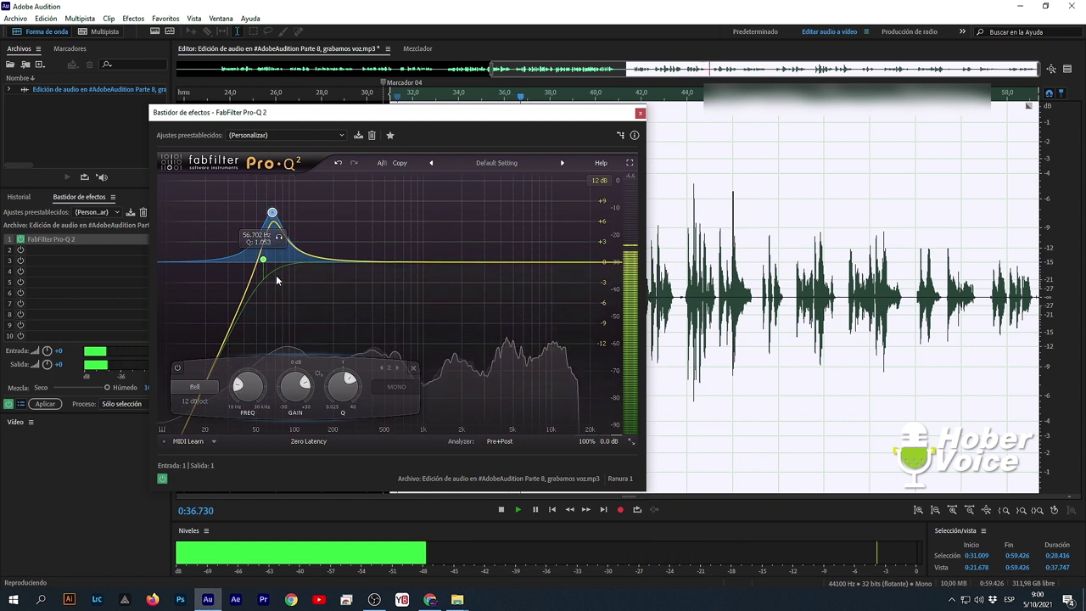
pyautogui.click(162, 478)
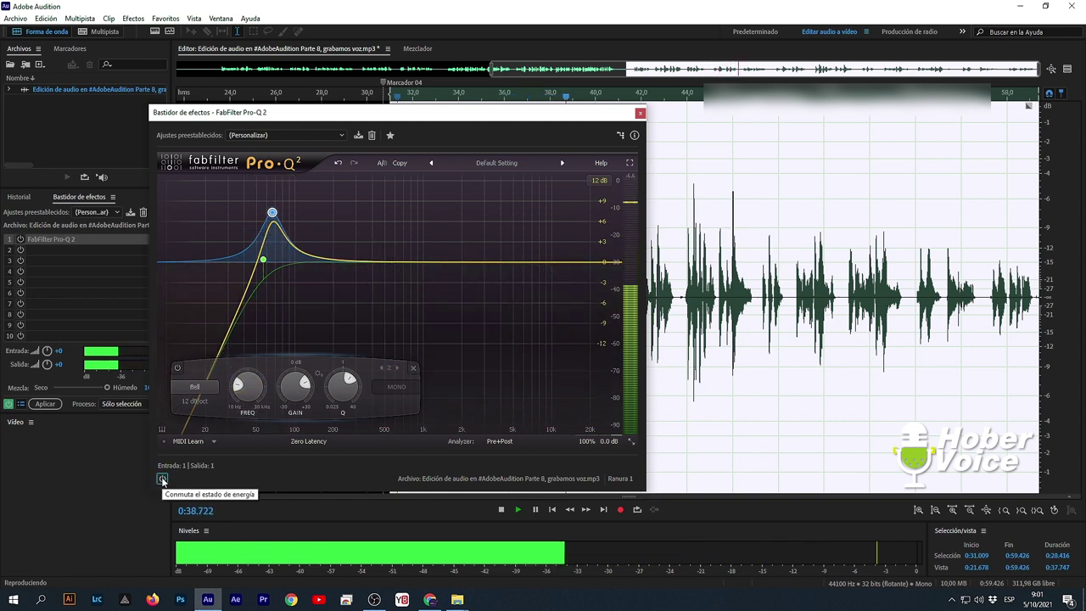
pyautogui.click(162, 478)
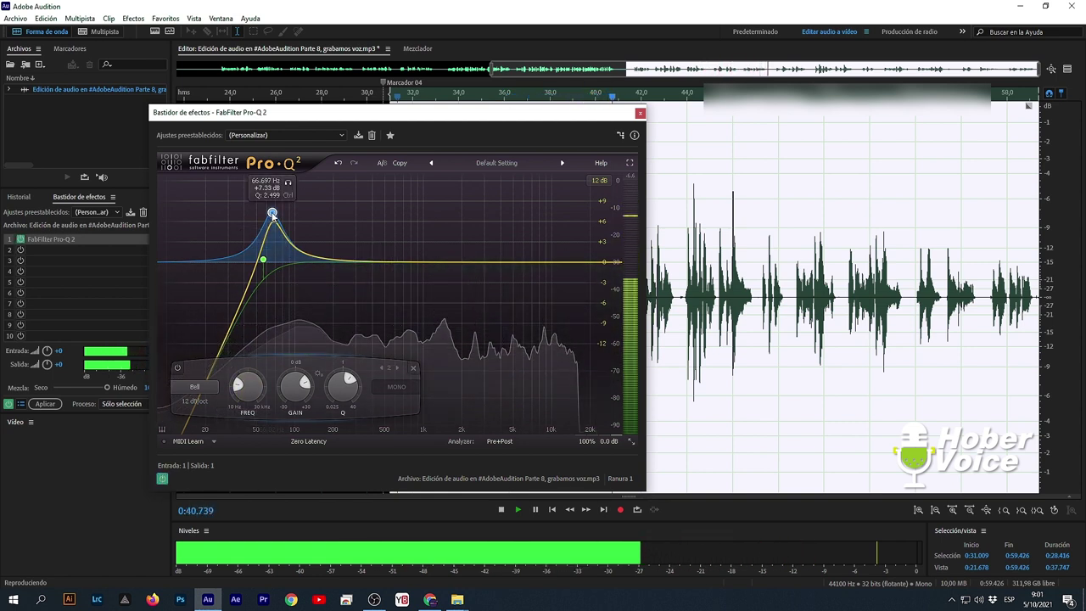
# Lower the bell boost to about +4.5 dB, check it by playing from about 0:37.5, and close the equalizer.
pyautogui.moveTo(271, 214); pyautogui.dragTo(268, 263)
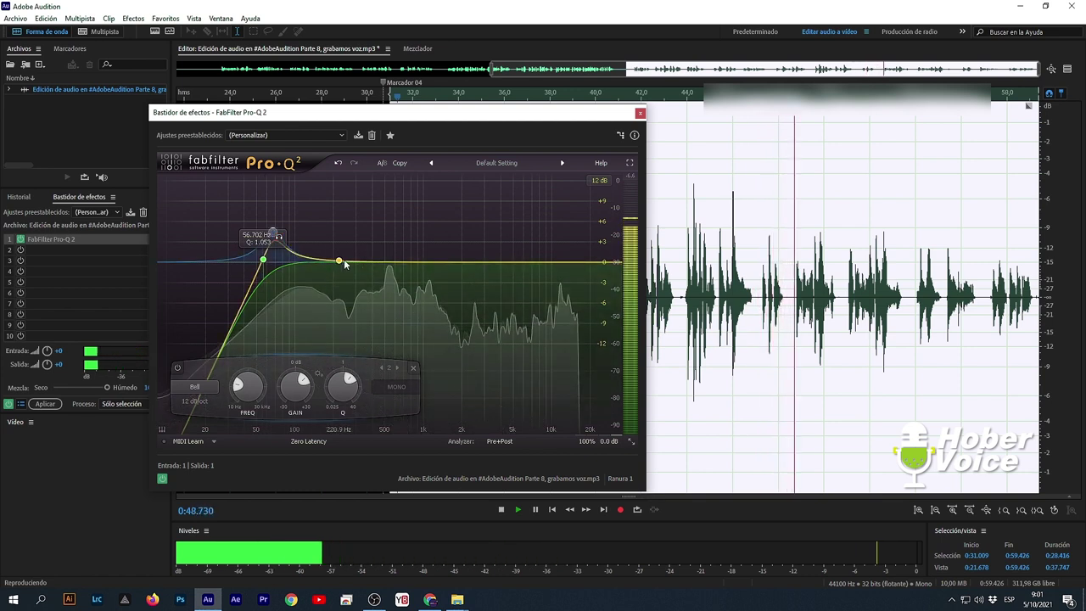
pyautogui.press('space')
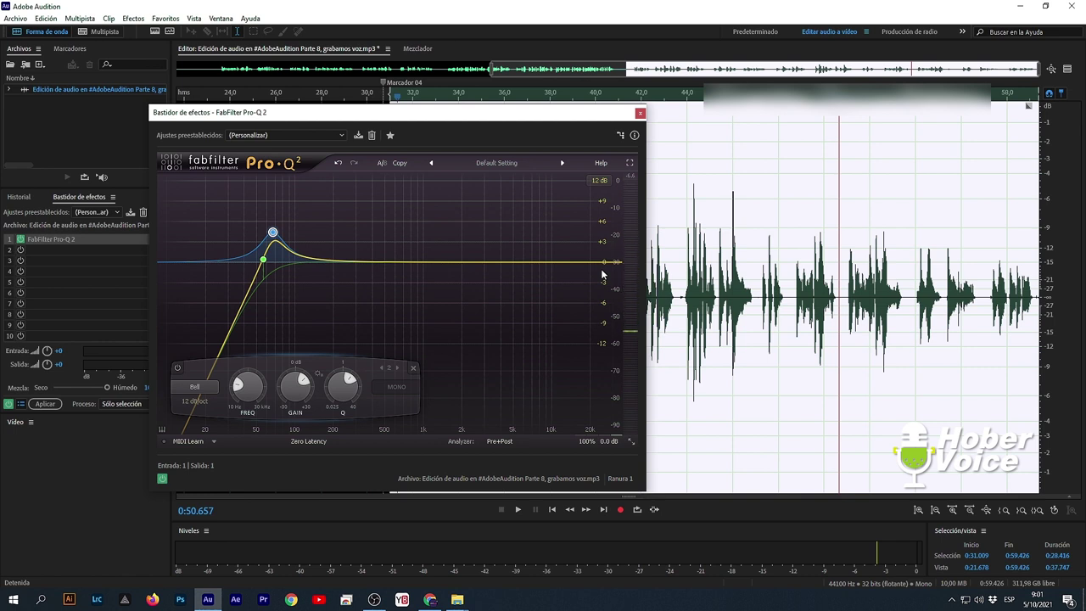
pyautogui.click(539, 95)
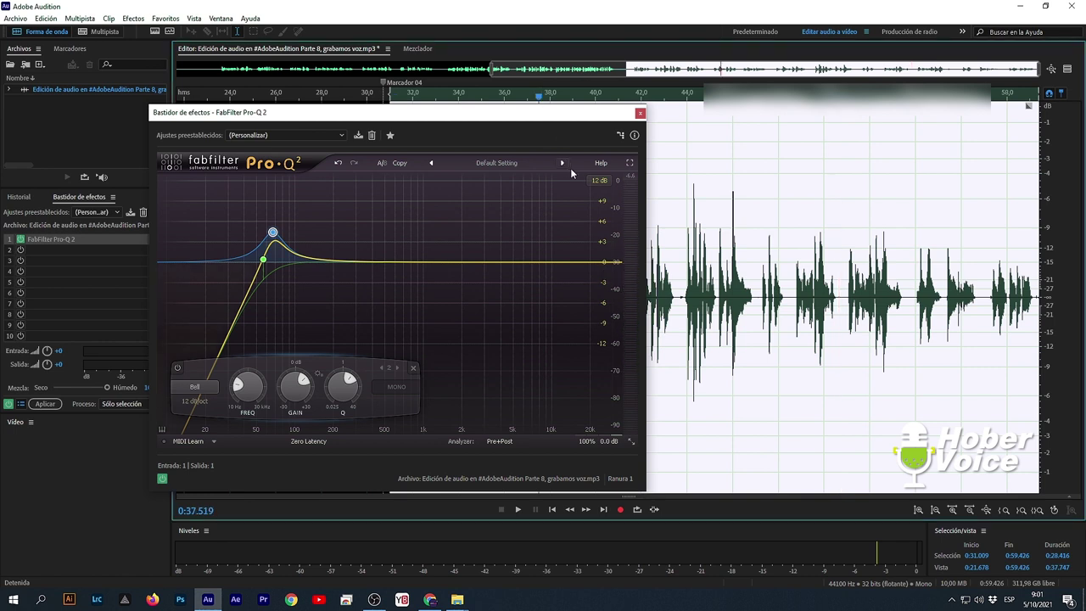
pyautogui.press('space')
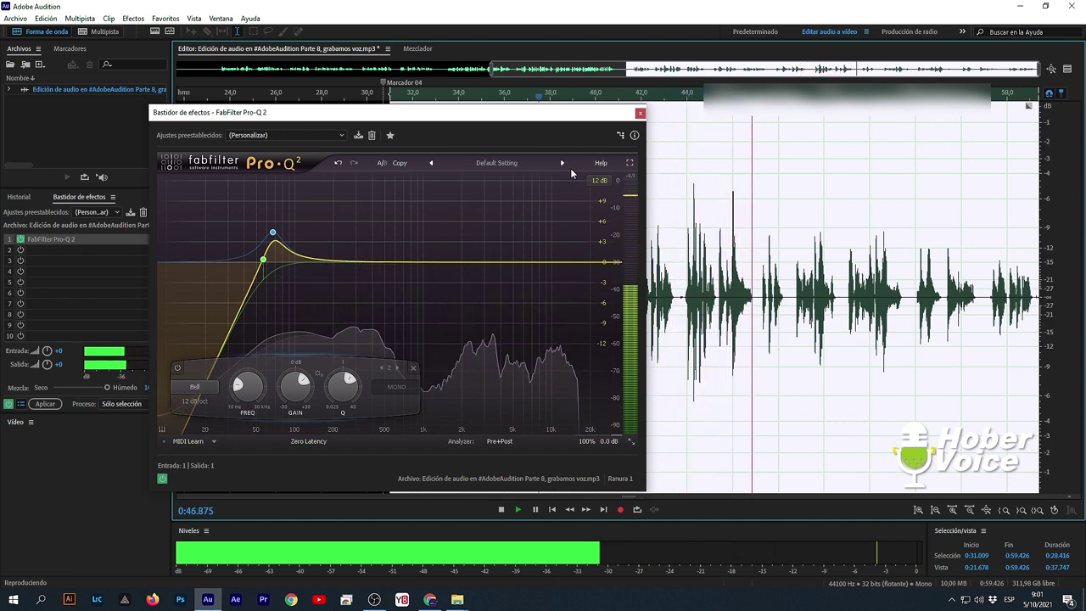
pyautogui.press('space')
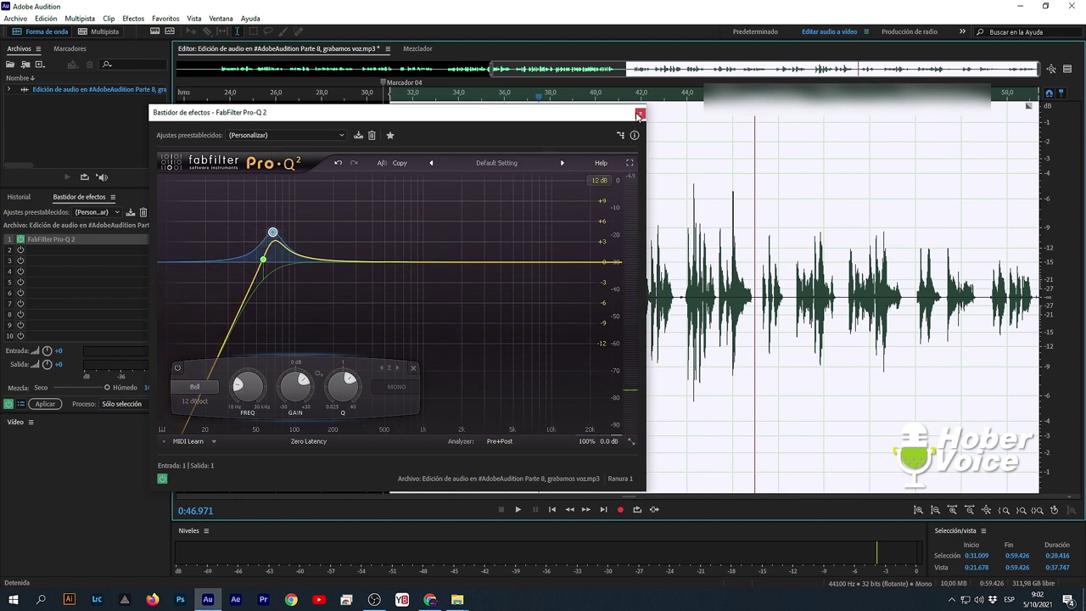
pyautogui.click(641, 113)
# Silence the noise between 0:43.500 and 0:43.921 and reselect the audio from about 0:31 to the end.
pyautogui.scroll(5, 630, 318)
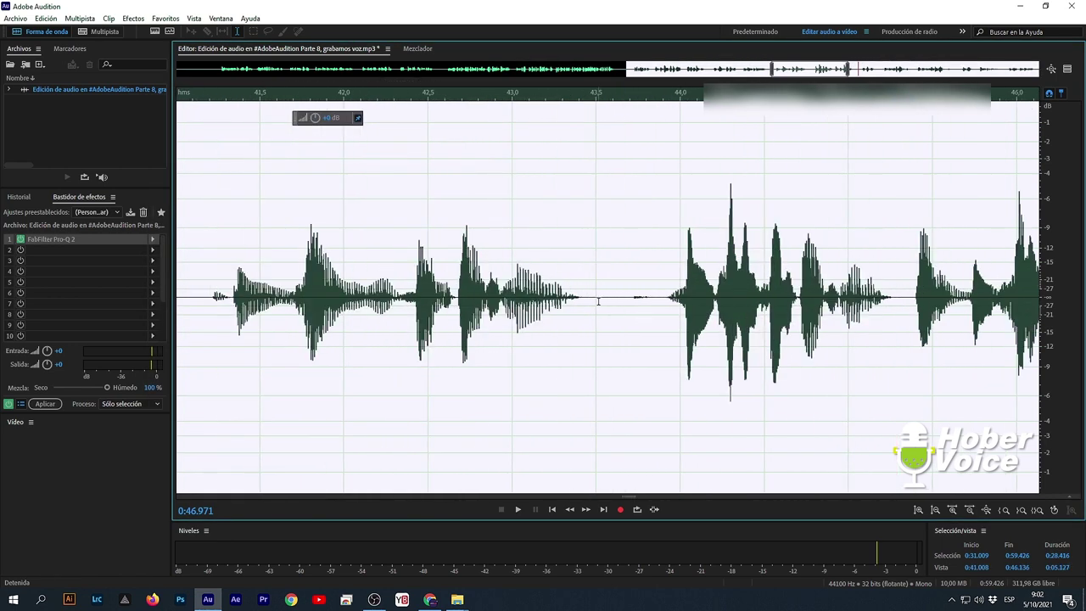
pyautogui.moveTo(598, 301); pyautogui.dragTo(682, 350)
pyautogui.rightClick(654, 344)
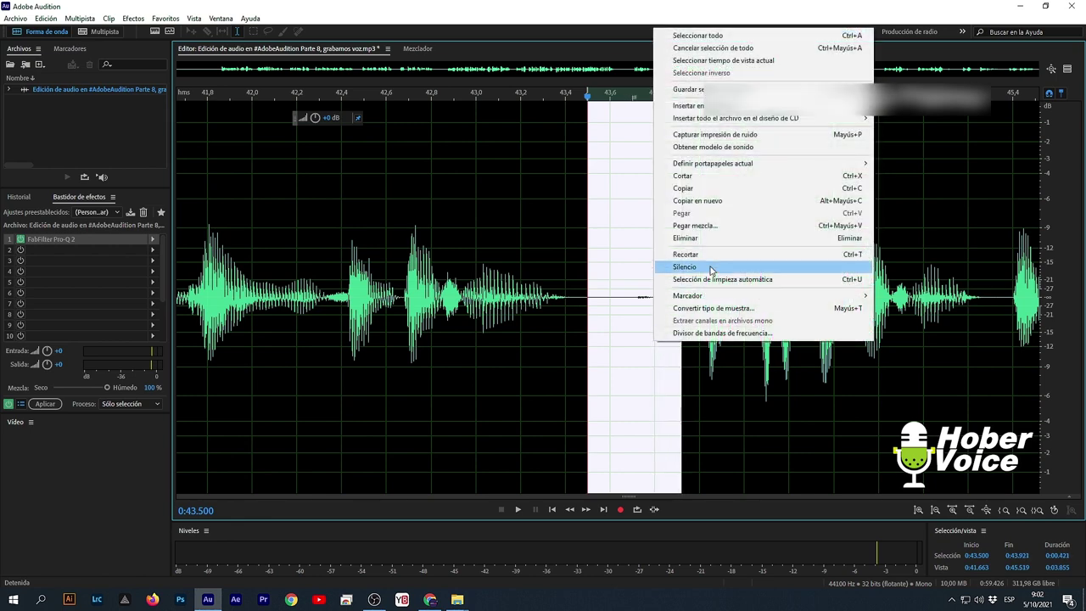
pyautogui.click(710, 270)
pyautogui.click(664, 305)
pyautogui.scroll(-5, 664, 309)
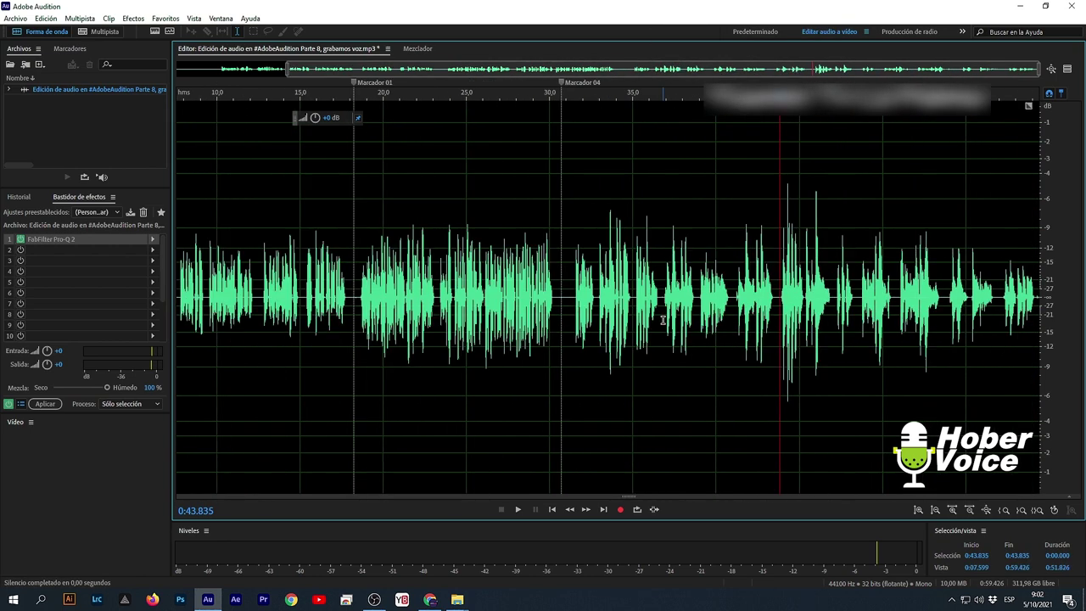
pyautogui.moveTo(566, 306); pyautogui.dragTo(1082, 299)
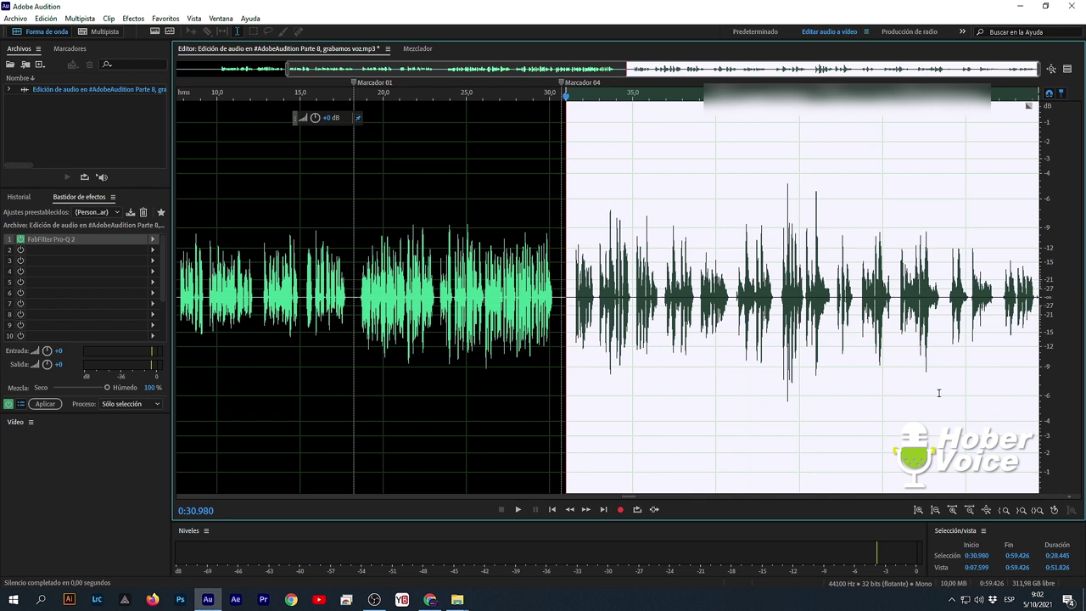
# Locate the noise before the phrase at about 0:41.3 by playing it, and silence the passage from 0:41.050 to 0:41.324.
pyautogui.scroll(3, 722, 303)
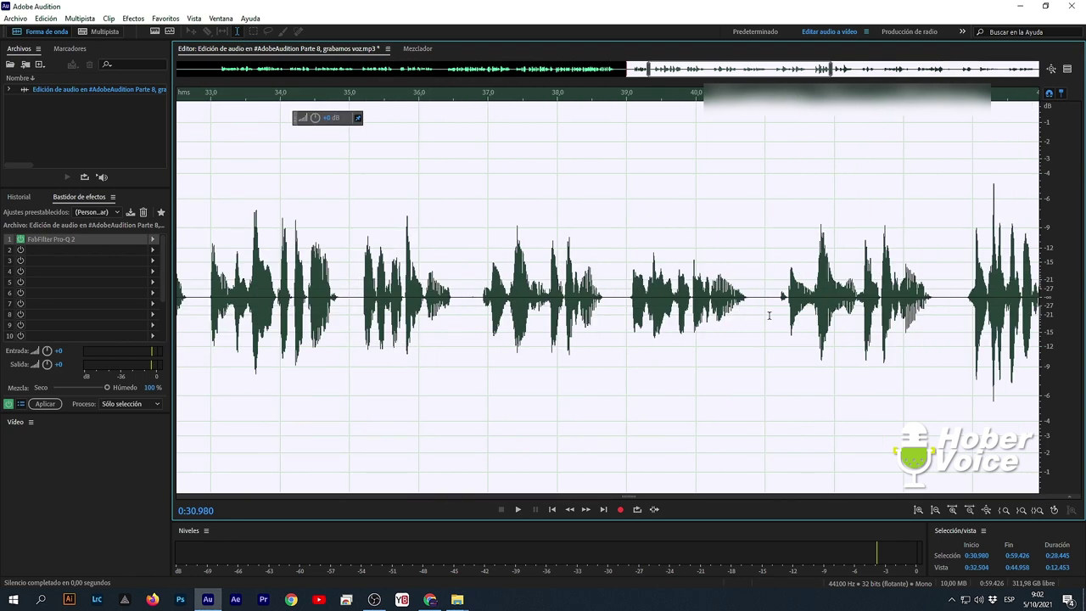
pyautogui.click(772, 307)
pyautogui.press('space')
pyautogui.press('space')
pyautogui.press('space')
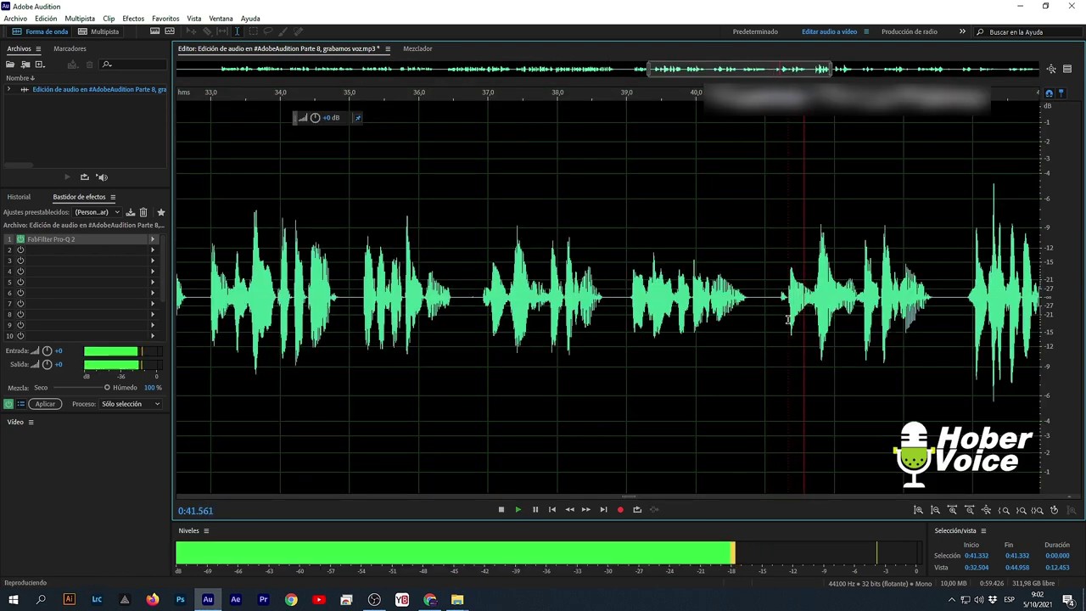
pyautogui.press('space')
pyautogui.scroll(3, 727, 308)
pyautogui.moveTo(727, 308); pyautogui.dragTo(774, 341)
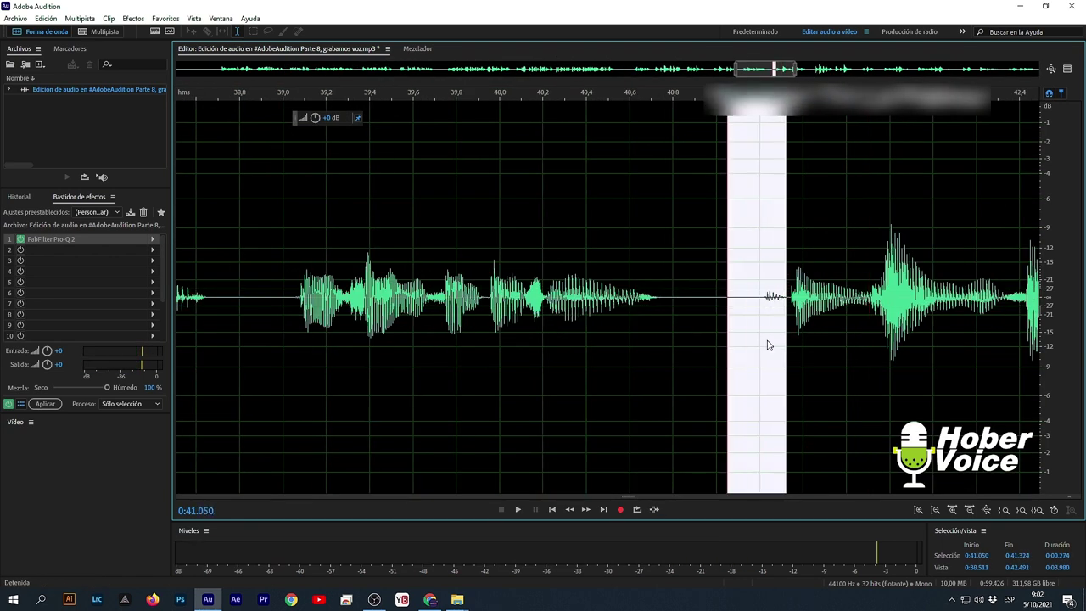
pyautogui.rightClick(768, 345)
pyautogui.click(805, 265)
pyautogui.click(746, 320)
# Play the audio around the newly silenced passage and select everything from about 0:31.1 to the end.
pyautogui.scroll(-5, 747, 322)
pyautogui.press('space')
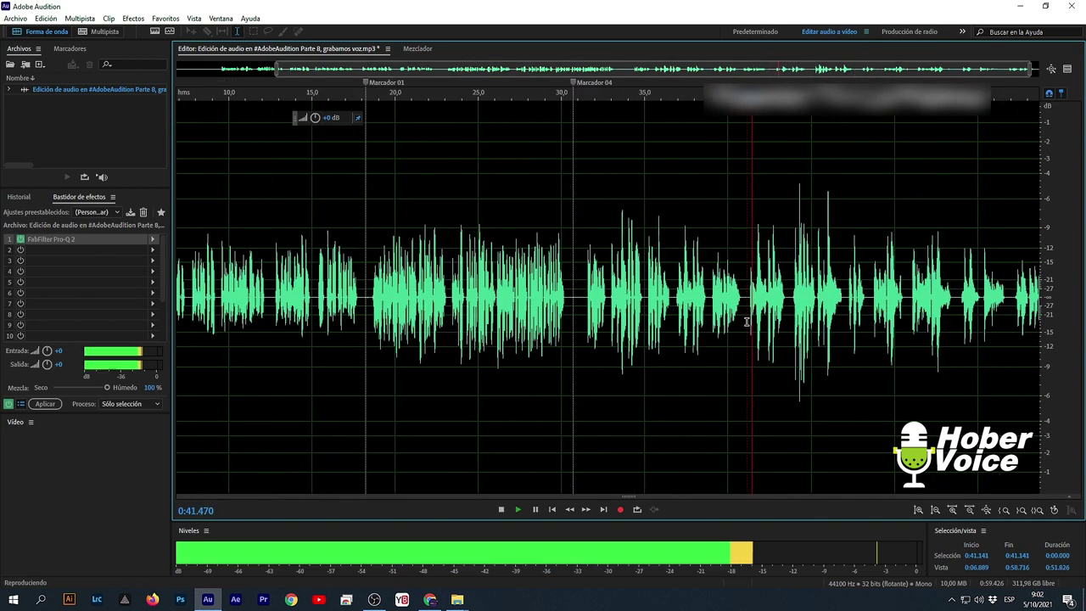
pyautogui.scroll(-1, 746, 323)
pyautogui.press('space')
pyautogui.press('space')
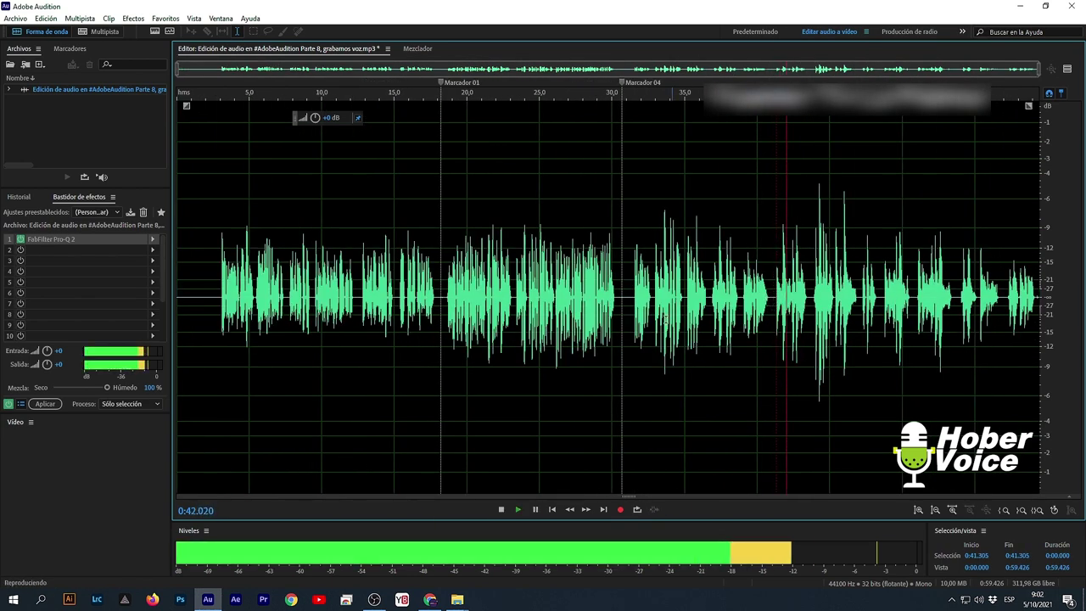
pyautogui.press('space')
pyautogui.moveTo(628, 312); pyautogui.dragTo(1073, 325)
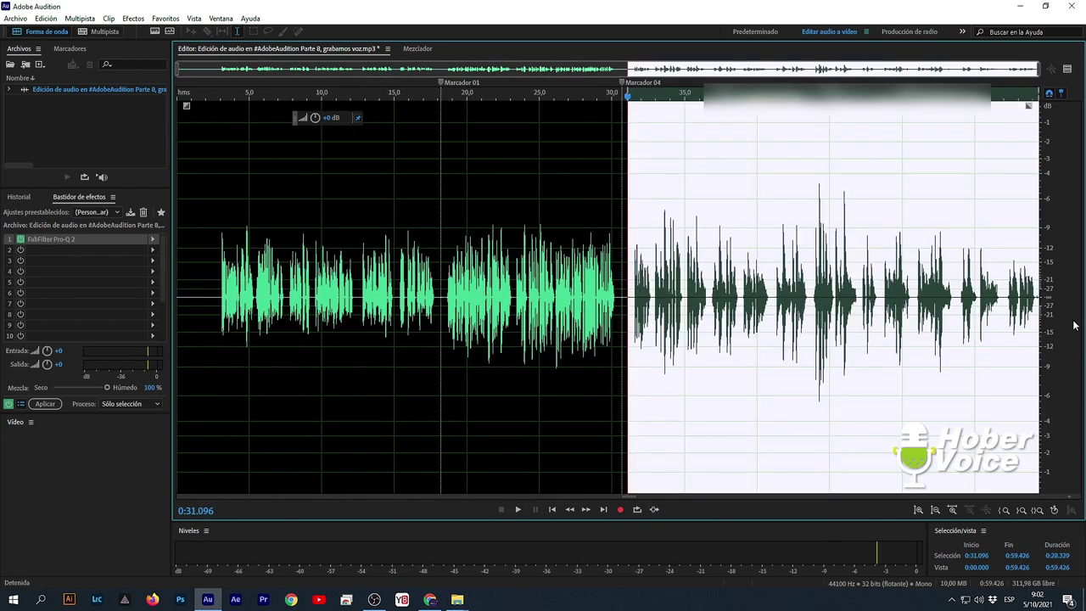
# Add Procesamiento dinámico to slot 2 and delete the curve point at -69.5 dB input and -100 dB output.
pyautogui.click(154, 251)
pyautogui.moveTo(235, 294)
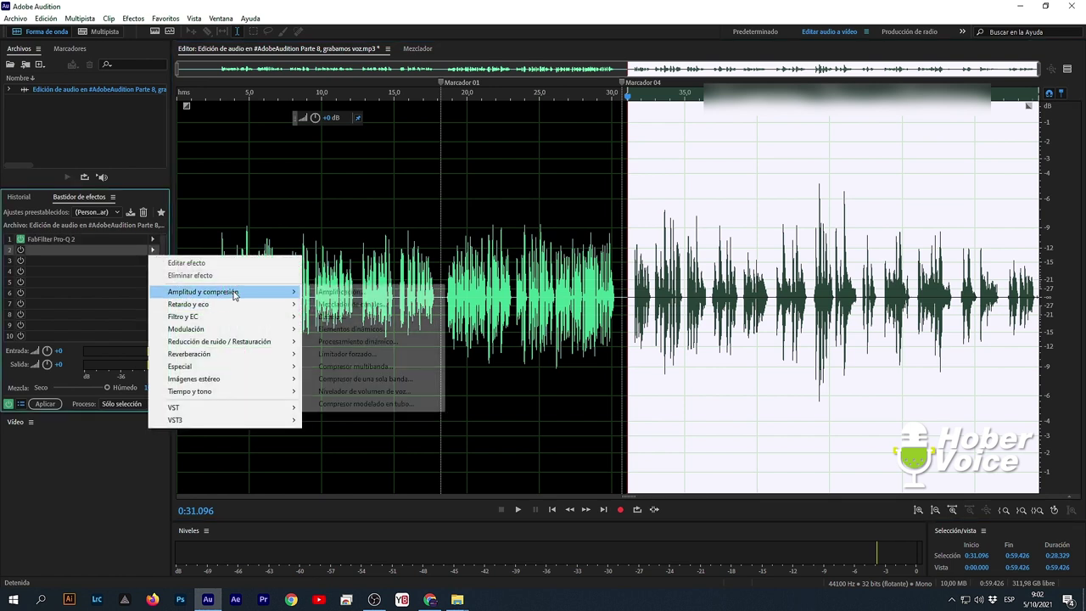
pyautogui.click(400, 341)
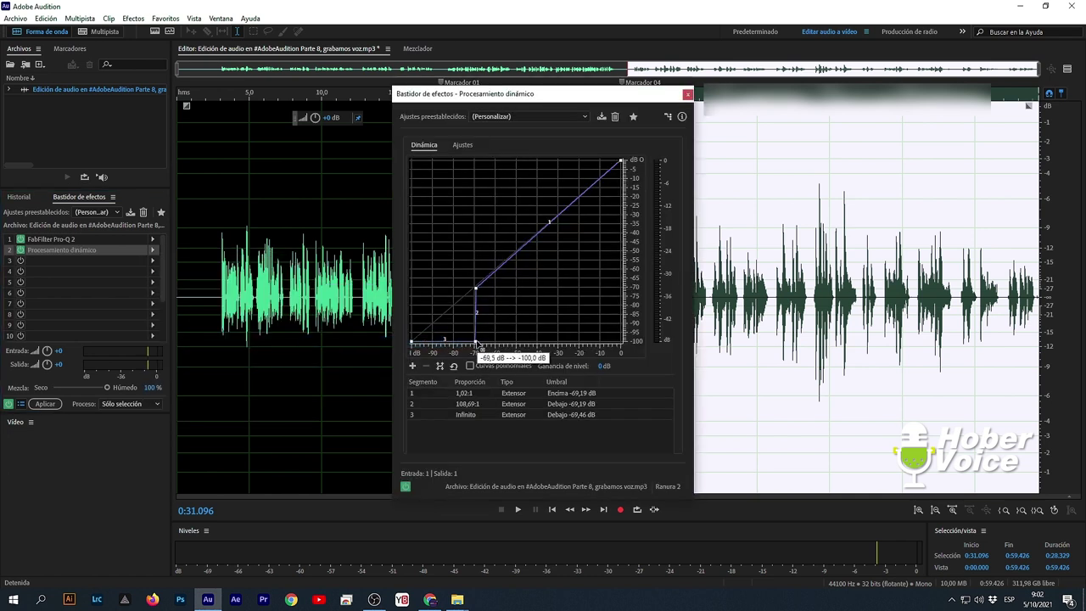
pyautogui.rightClick(475, 341)
pyautogui.click(507, 363)
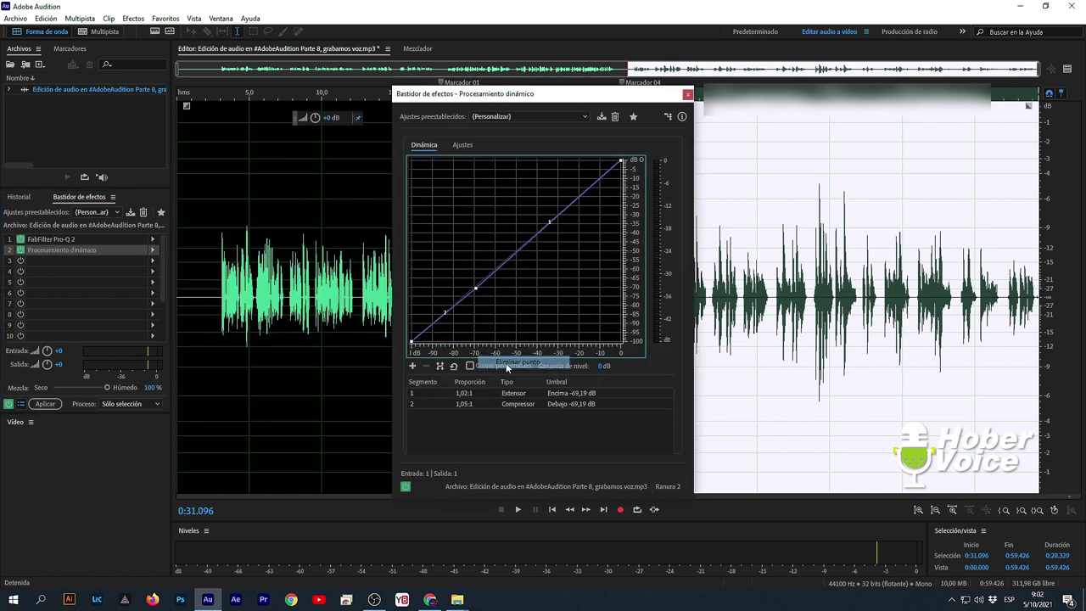
# Enable Curvas polinomiales and shape the curve with points at about -73, -46 and -12 dB, lowering the 0 dB endpoint to about -8.5 dB.
pyautogui.click(469, 367)
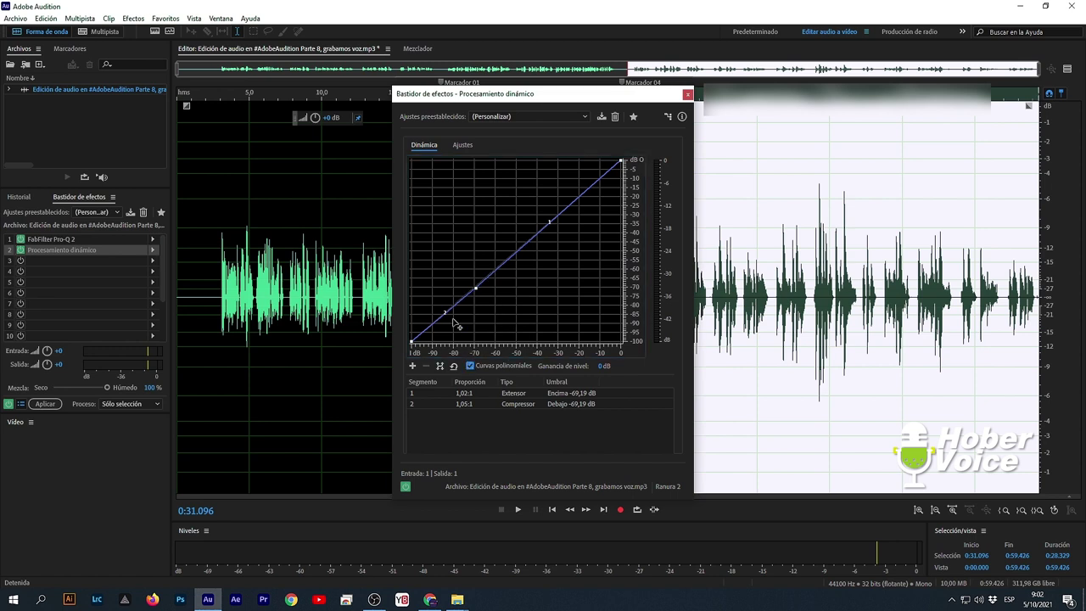
pyautogui.moveTo(475, 289); pyautogui.dragTo(467, 316)
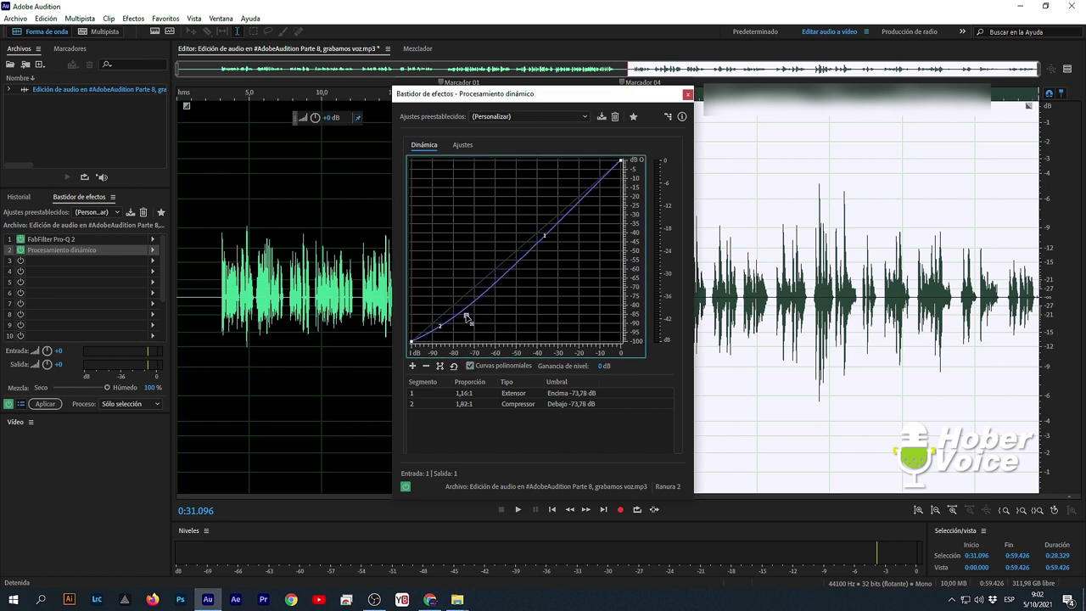
pyautogui.moveTo(547, 263); pyautogui.dragTo(525, 238)
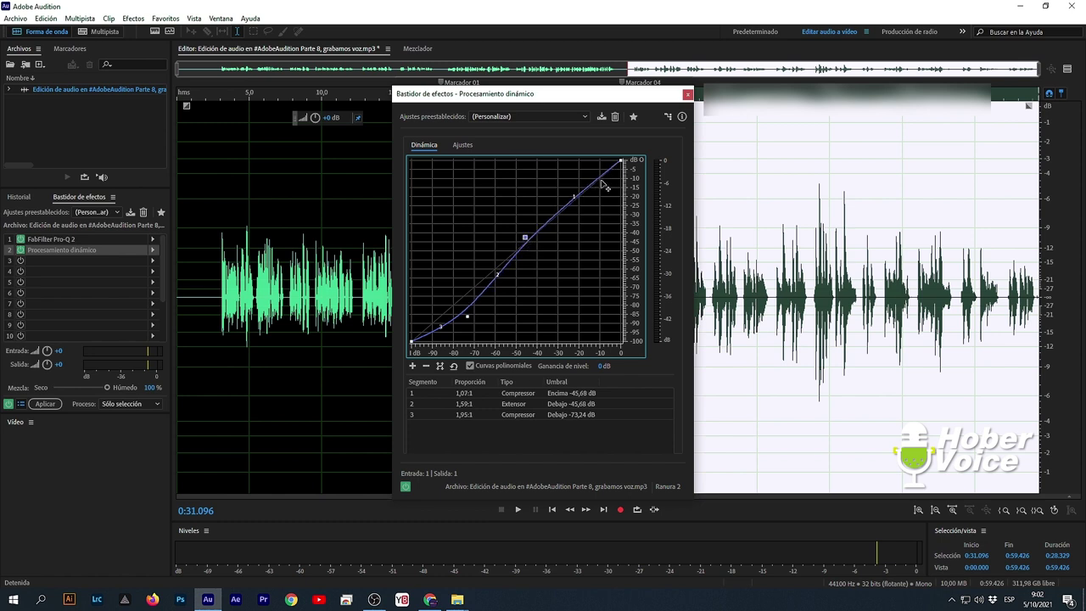
pyautogui.moveTo(594, 182); pyautogui.dragTo(622, 176)
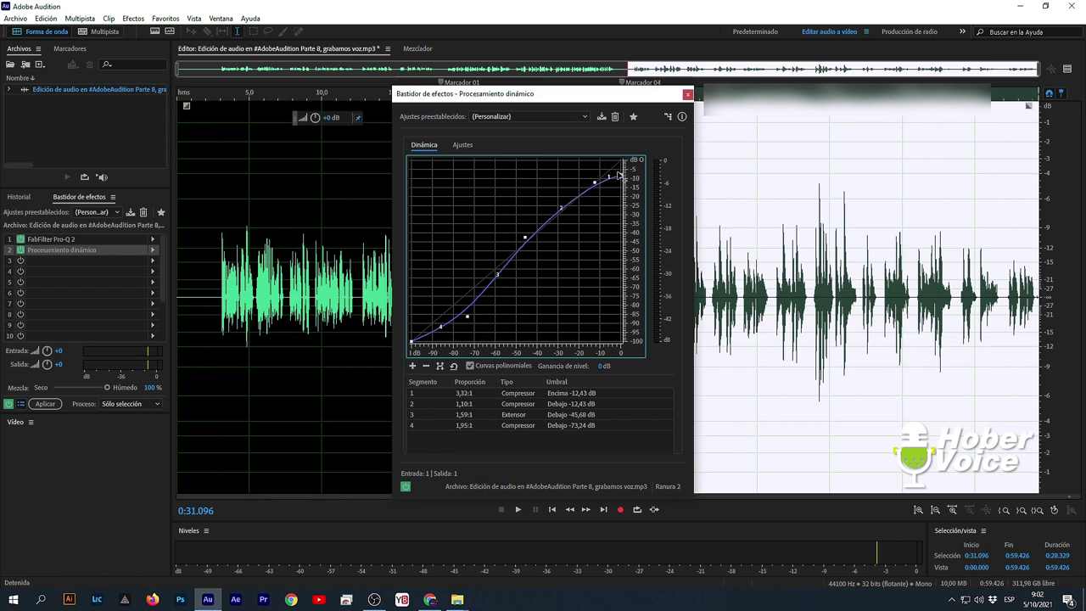
# Refine the dynamics curve by moving the lower point to -80 dB, the middle point to -42.7 dB and slightly lowering the upper endpoint.
pyautogui.moveTo(578, 101); pyautogui.dragTo(477, 111)
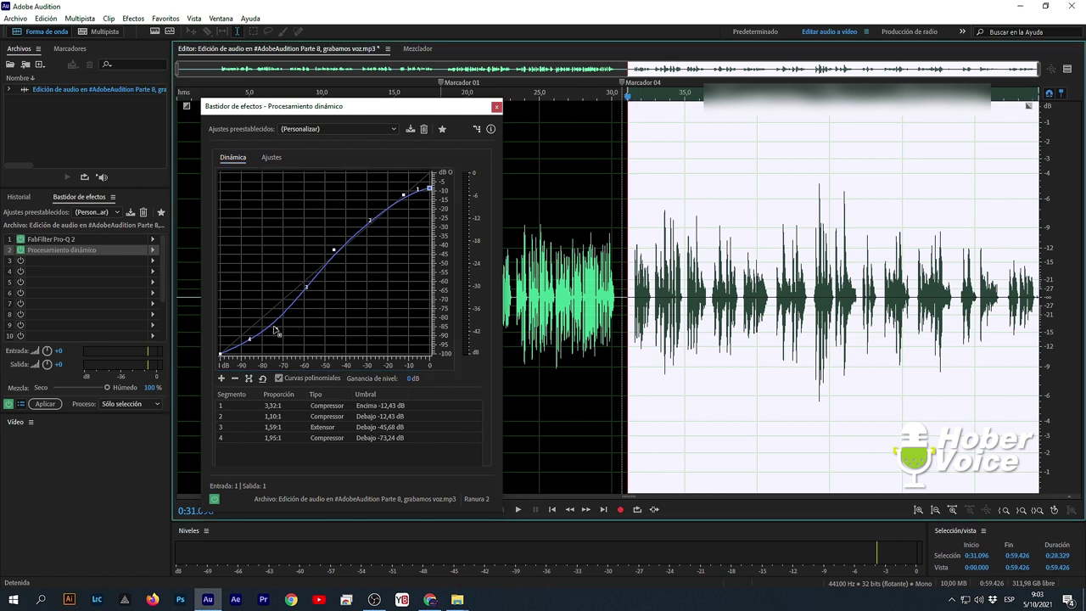
pyautogui.moveTo(273, 328); pyautogui.dragTo(263, 333)
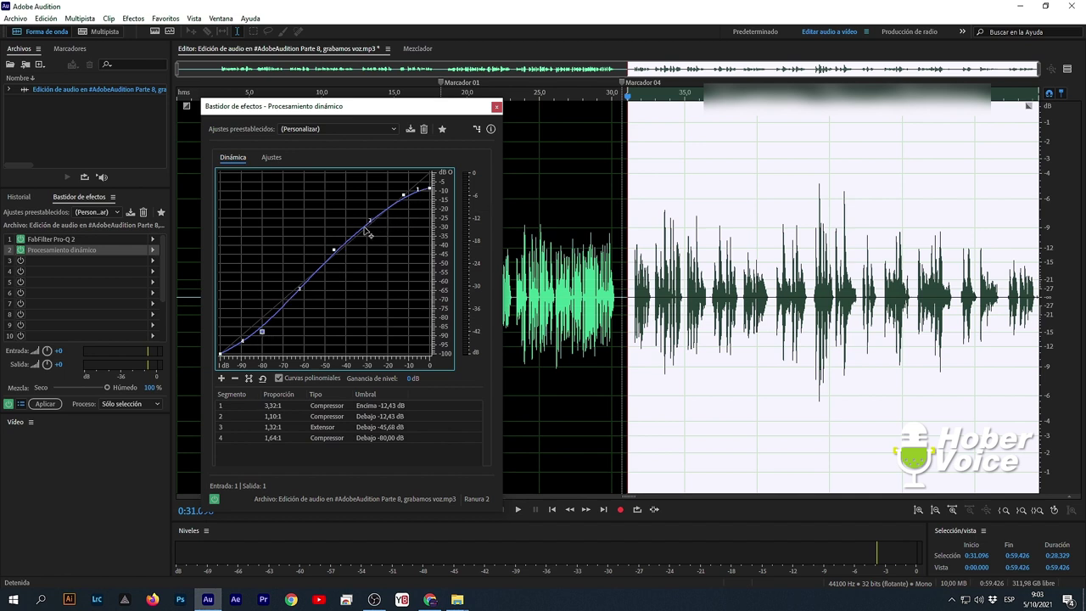
pyautogui.moveTo(335, 249); pyautogui.dragTo(340, 242)
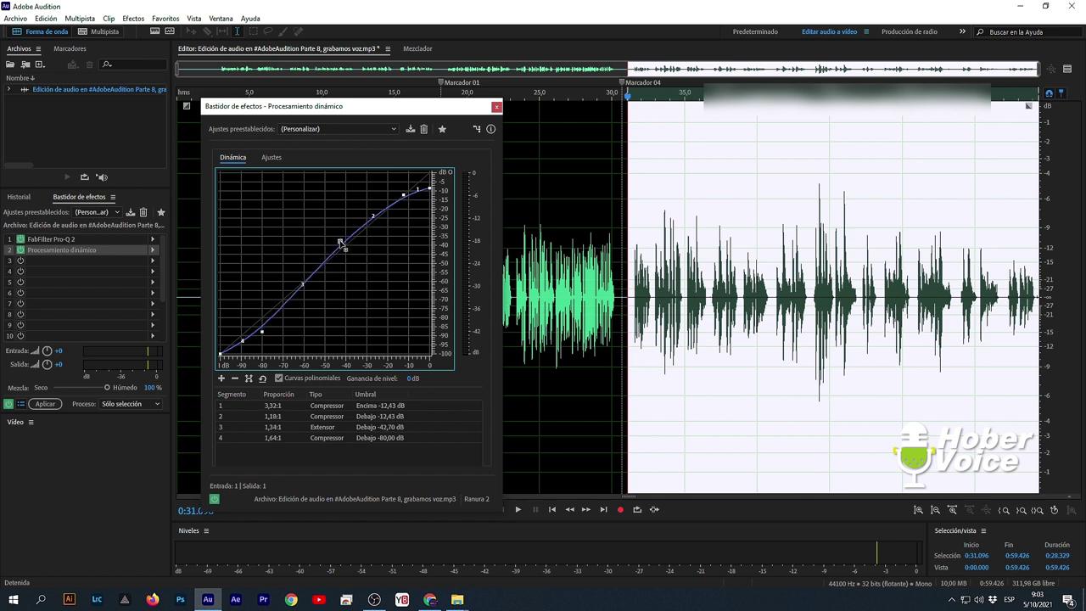
pyautogui.moveTo(429, 187); pyautogui.dragTo(432, 194)
# Show the preview editor and switch Procesamiento dinámico off and on to compare the processed waveform with the original.
pyautogui.click(1065, 71)
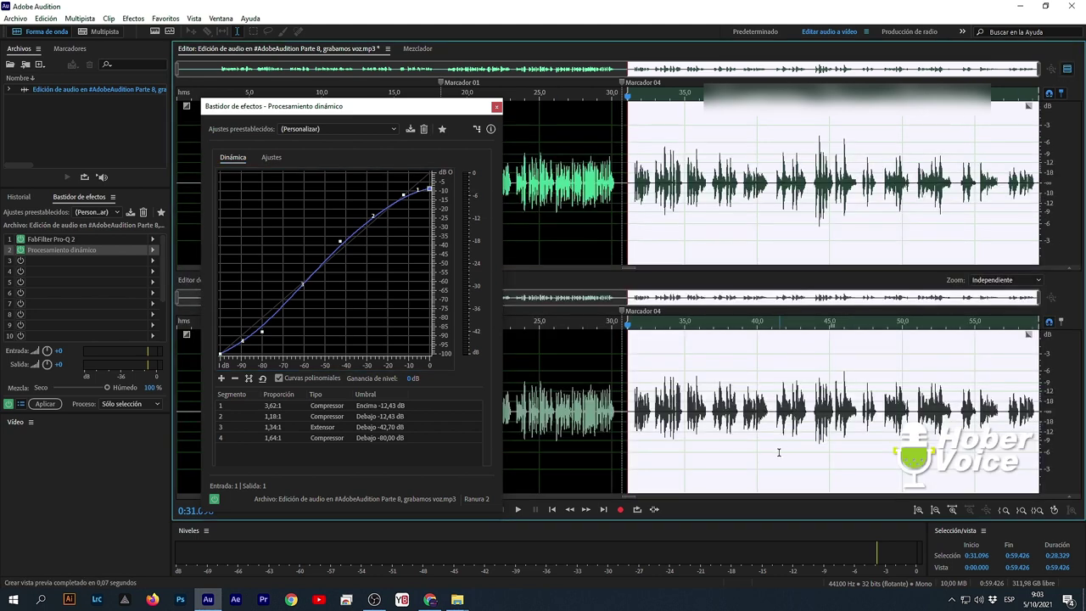
pyautogui.click(214, 501)
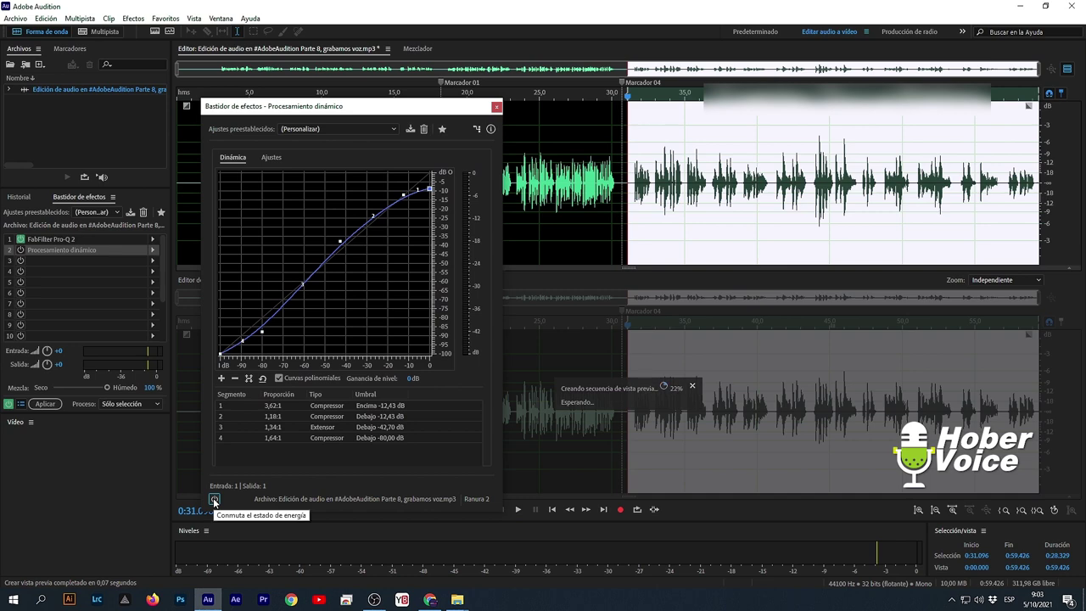
pyautogui.click(214, 500)
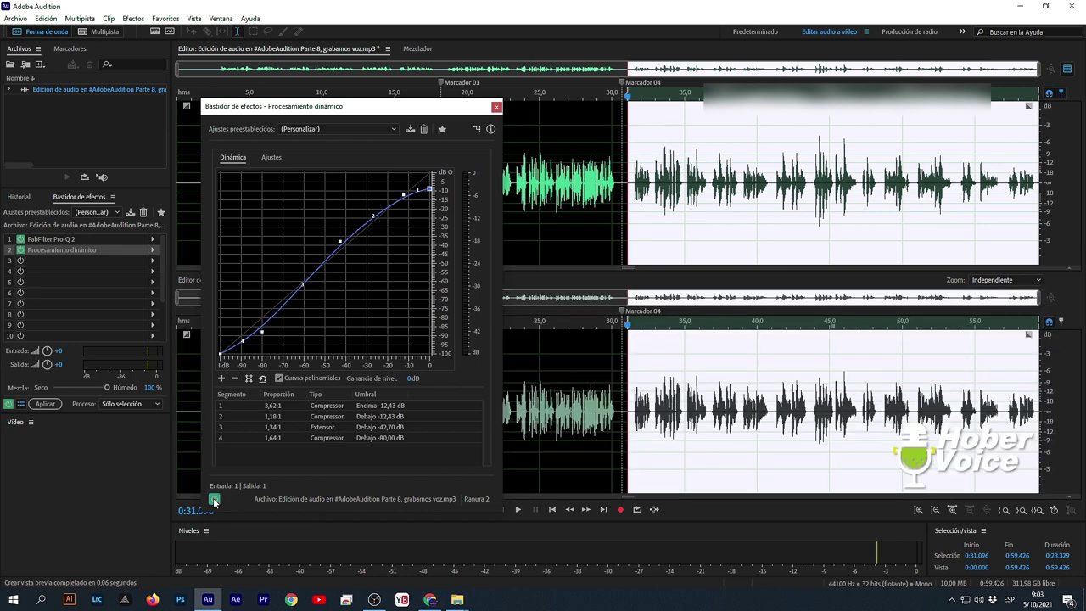
# Switch Procesamiento dinámico off and on repeatedly to compare the processed preview waveform with the original.
pyautogui.click(214, 501)
pyautogui.click(213, 499)
pyautogui.click(215, 501)
pyautogui.click(215, 500)
pyautogui.click(215, 500)
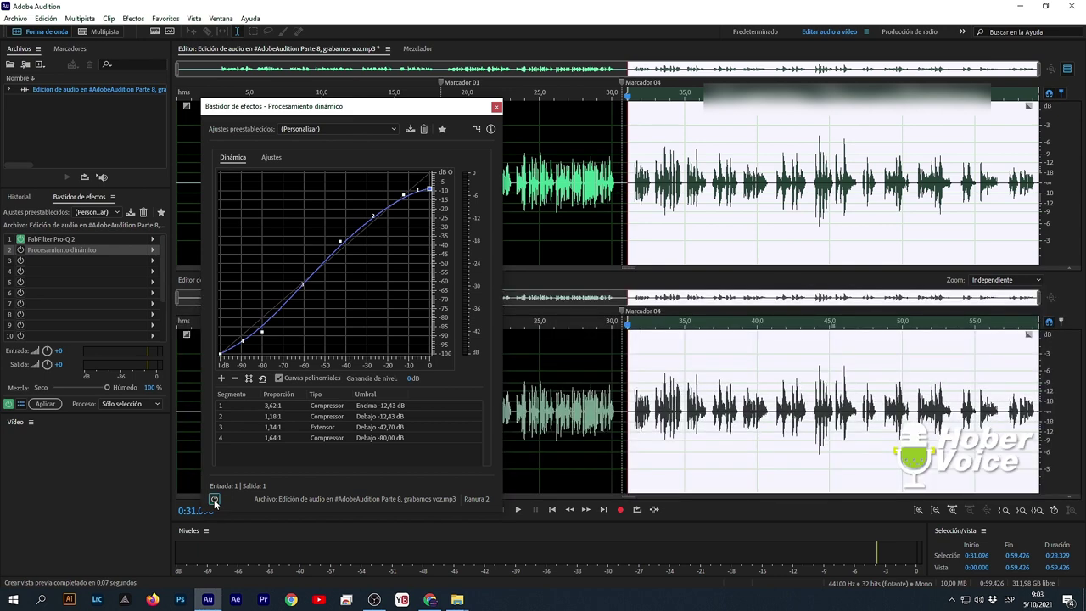
pyautogui.click(215, 501)
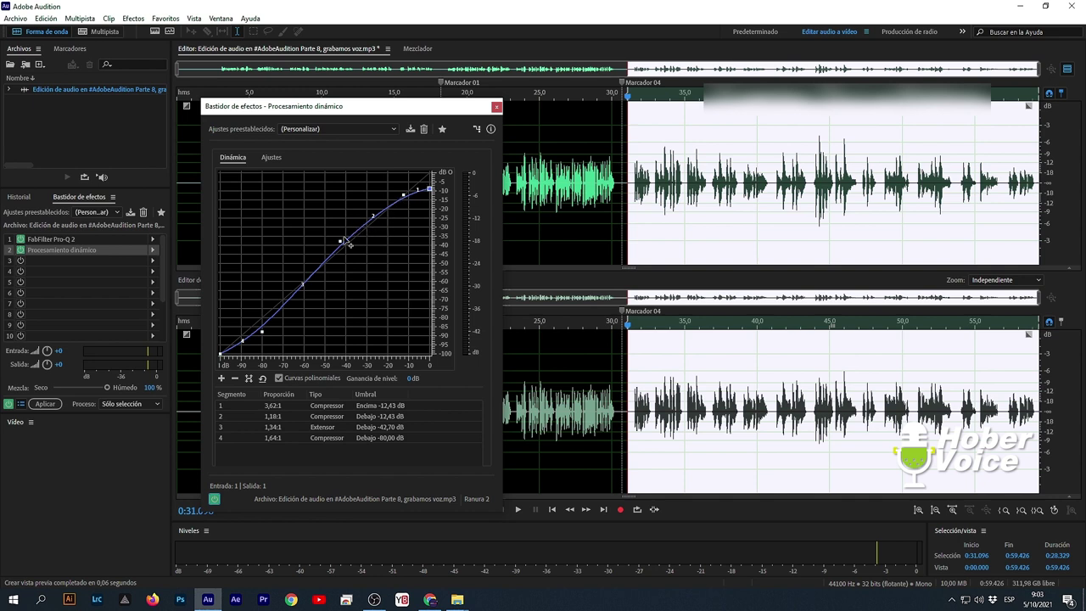
# Try raising the curve's middle point and adding a point at about -22 dB input, pulled up to -4.1 dB output.
pyautogui.moveTo(340, 242)
pyautogui.moveTo(340, 242)
pyautogui.mouseDown()
pyautogui.moveTo(351, 232)
pyautogui.moveTo(340, 234)
pyautogui.mouseUp()
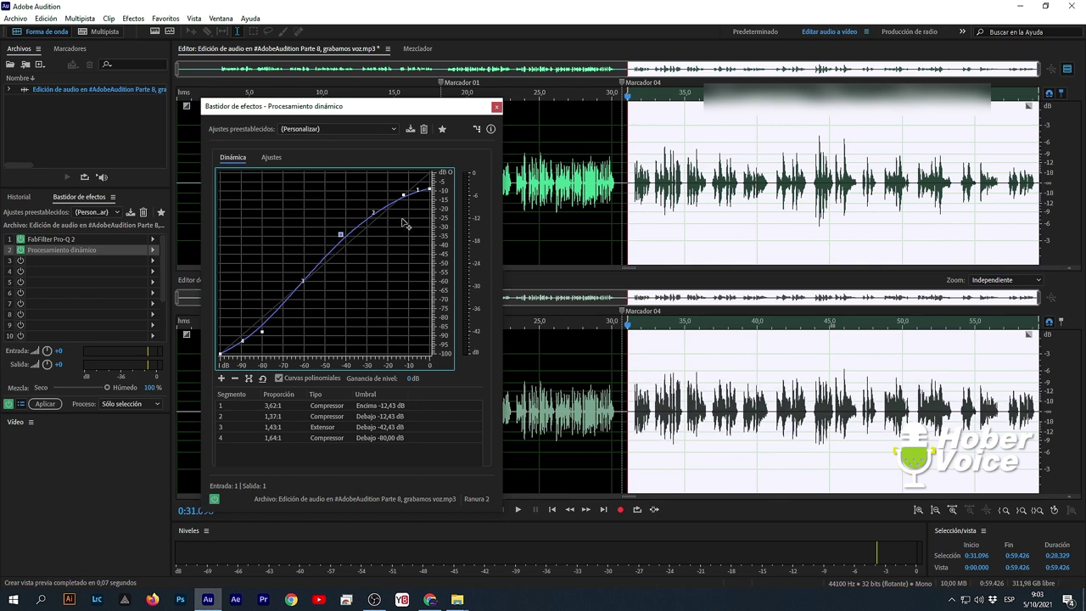
pyautogui.click(379, 209)
pyautogui.moveTo(379, 207); pyautogui.dragTo(382, 205)
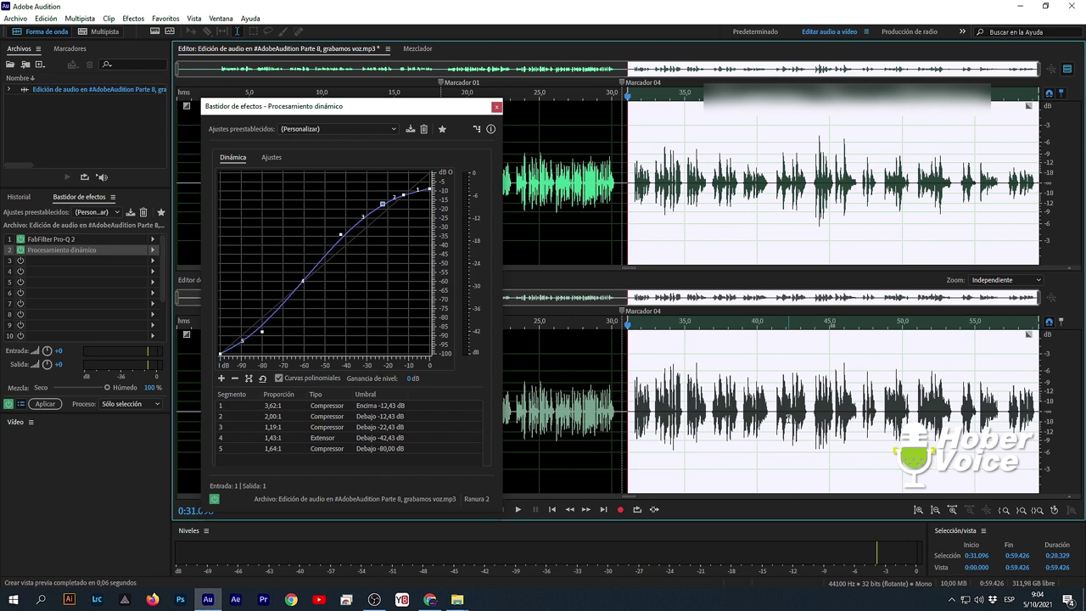
pyautogui.moveTo(383, 203); pyautogui.dragTo(384, 181)
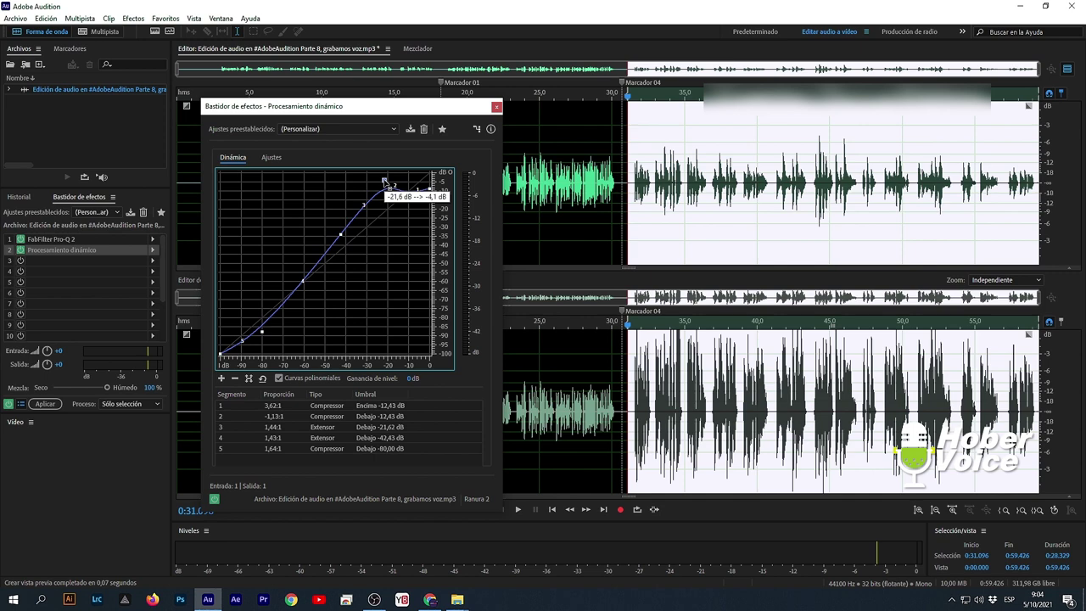
# Undo the last change and reselect the audio from 0:30.979 to the end of the file.
pyautogui.hotkey('ctrl', 'z')
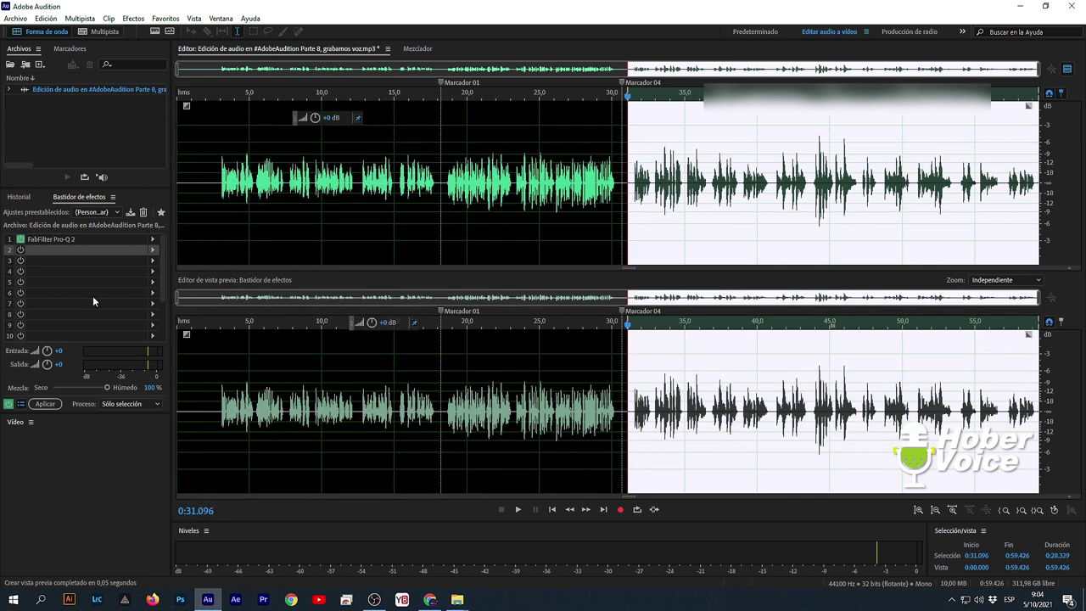
pyautogui.moveTo(774, 255); pyautogui.dragTo(779, 254)
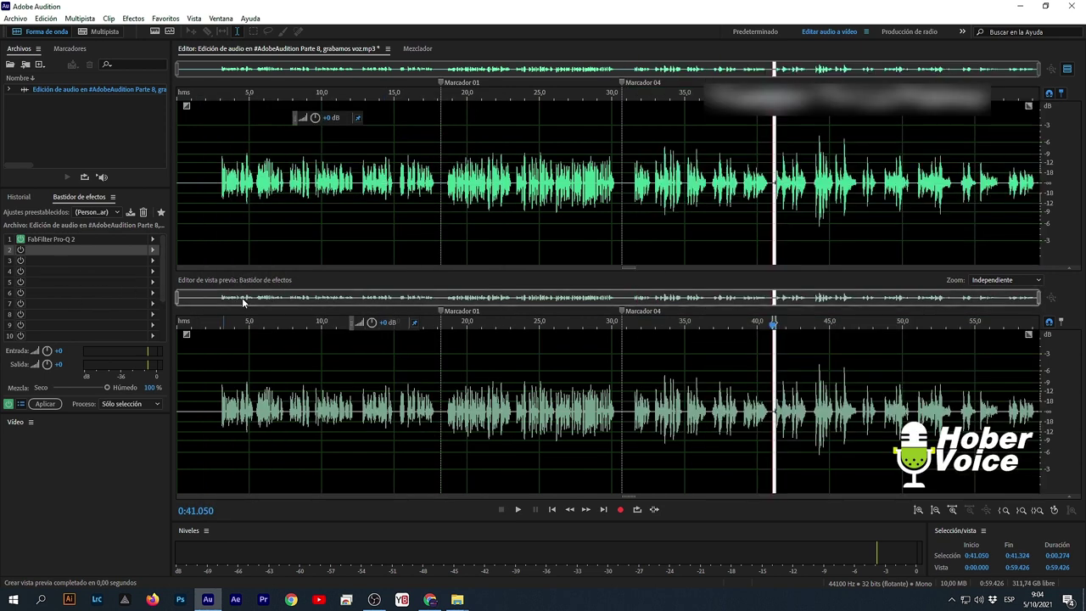
pyautogui.click(726, 237)
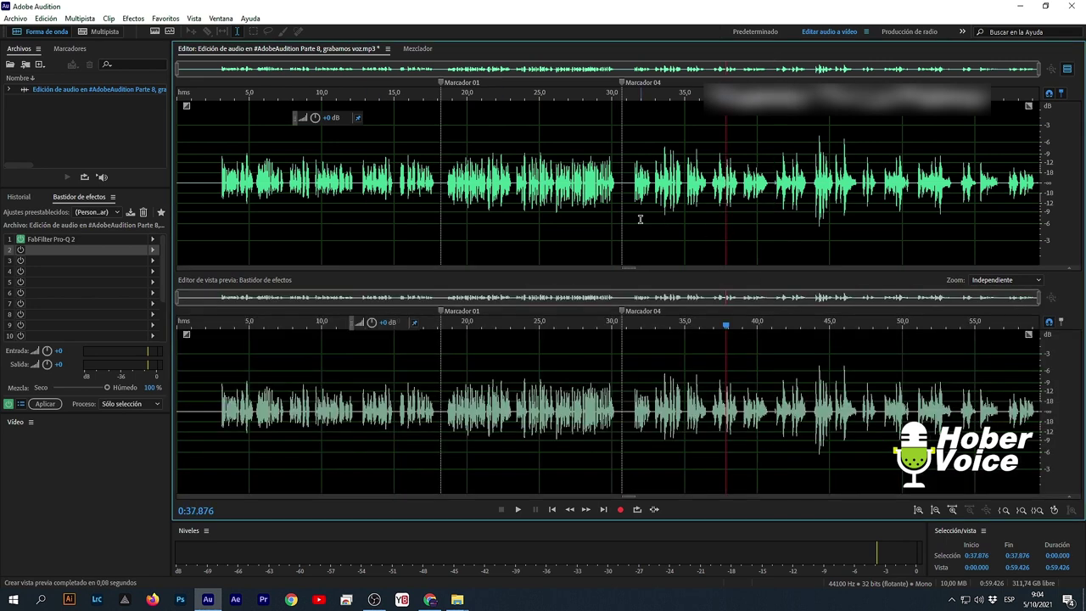
pyautogui.click(625, 198)
pyautogui.hotkey('shift', 'End')
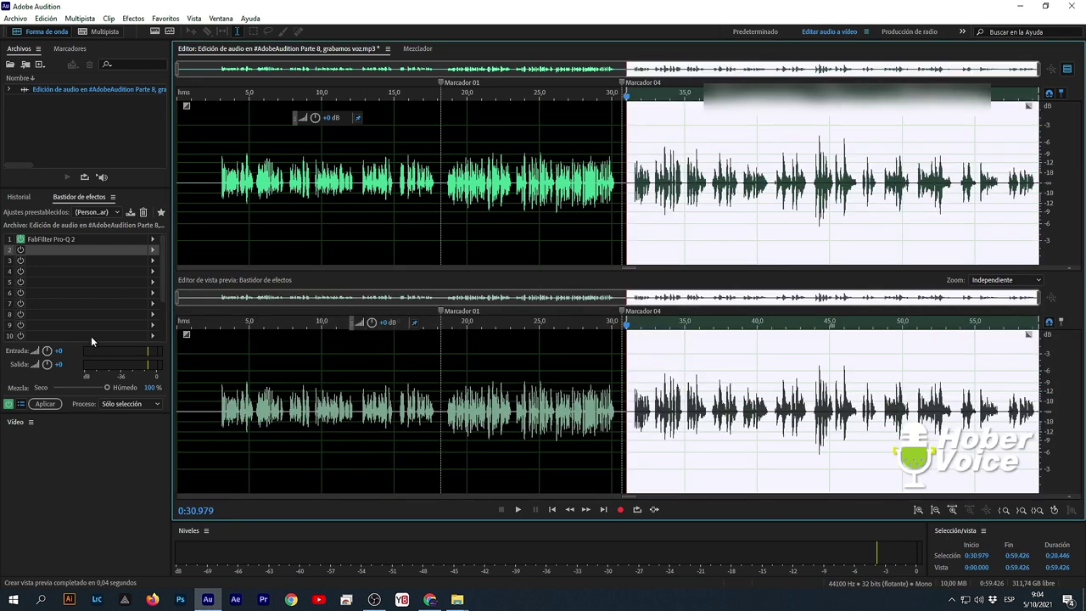
# Add Procesamiento dinámico to slot 2 again and delete the curve's lower point near -69.5 dB input and -100 dB output.
pyautogui.click(153, 258)
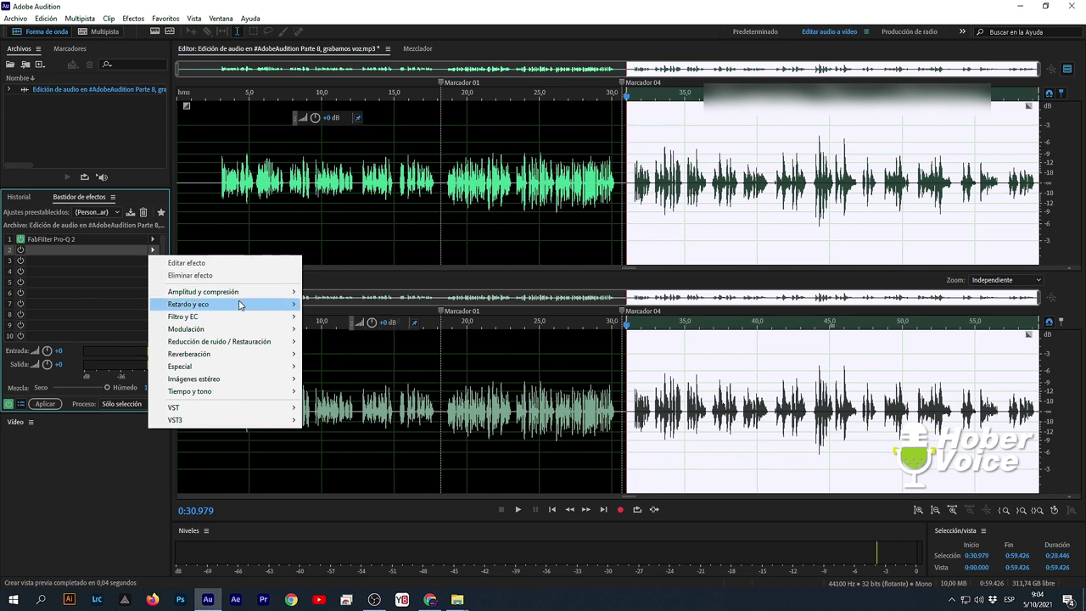
pyautogui.moveTo(253, 295)
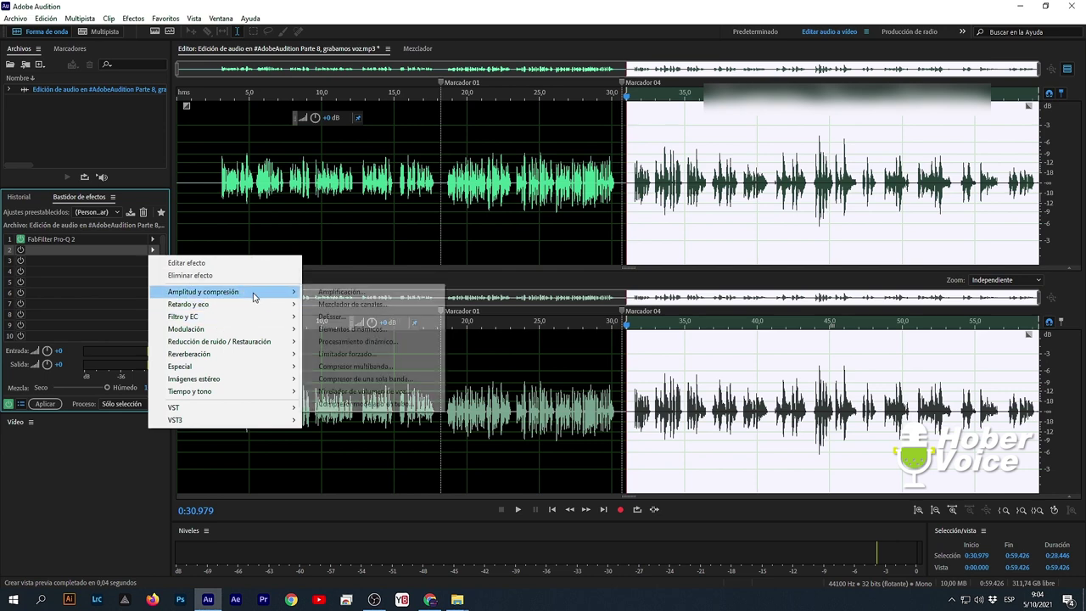
pyautogui.click(395, 341)
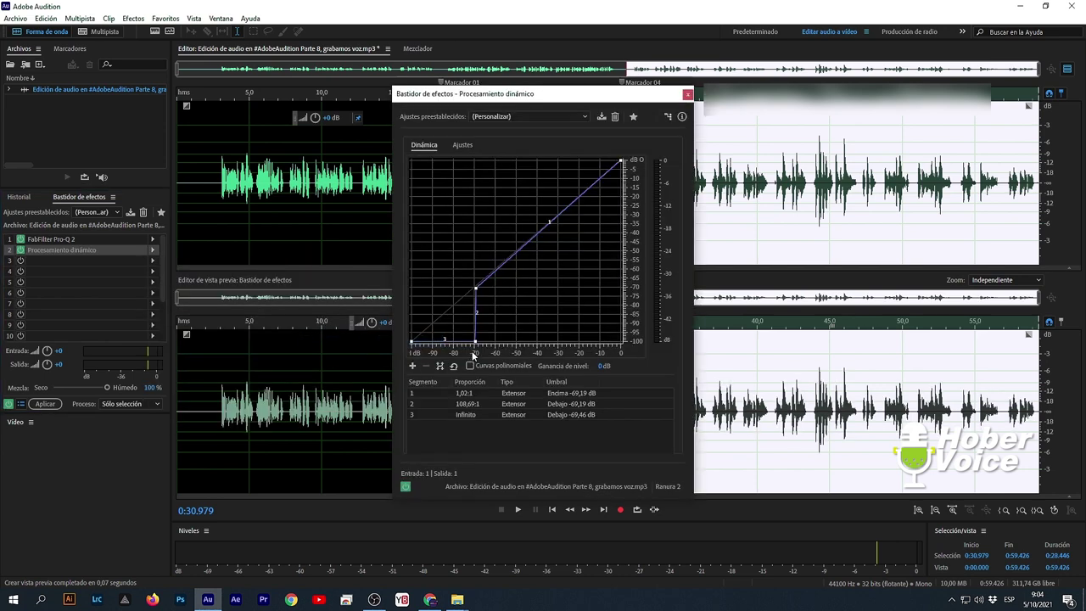
pyautogui.rightClick(475, 341)
pyautogui.click(509, 347)
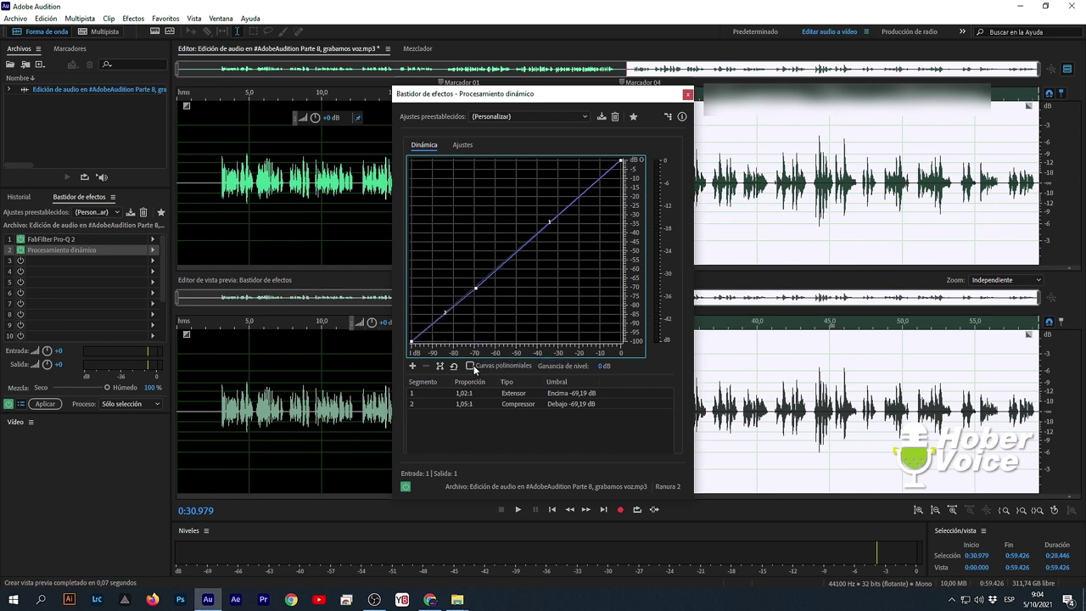
# Enable Curvas polinomiales, add curve points at about -76.5 and -43.5 dB input, and delete the point at -69.2 dB.
pyautogui.click(471, 365)
pyautogui.click(460, 310)
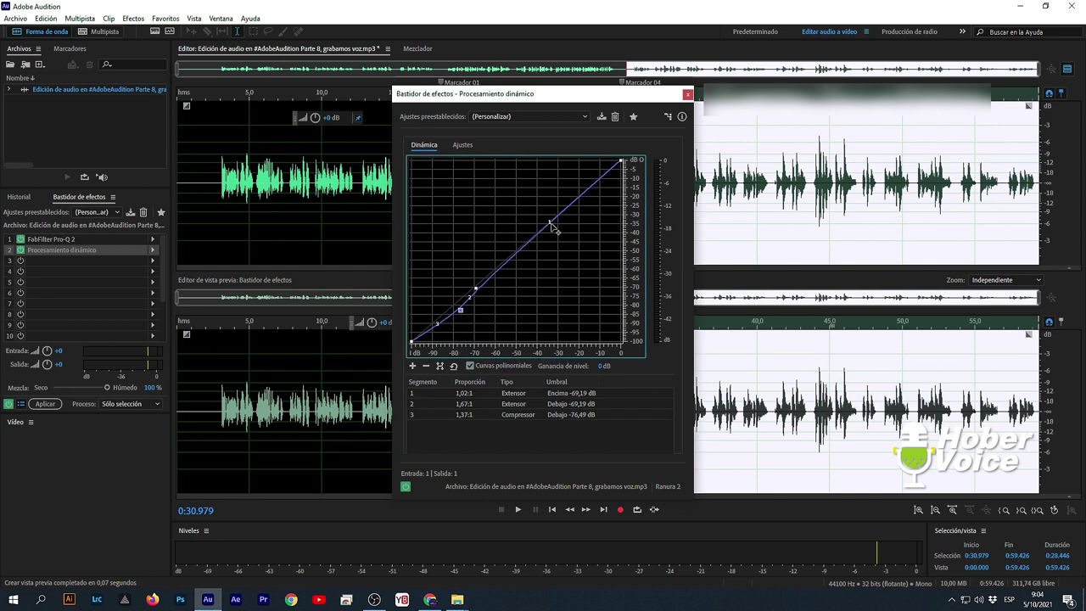
pyautogui.moveTo(531, 239); pyautogui.dragTo(529, 231)
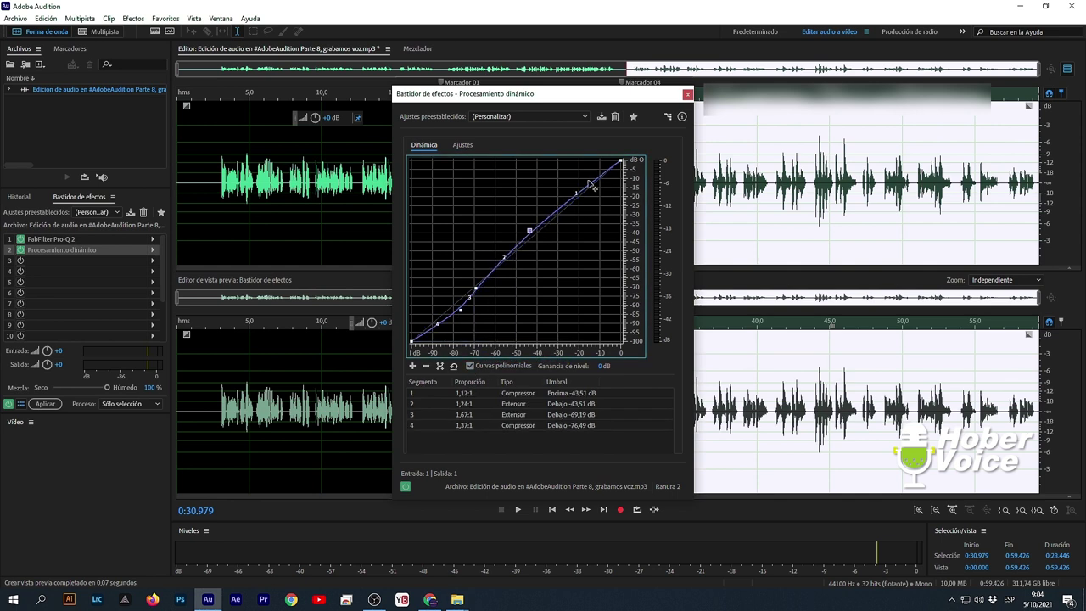
pyautogui.rightClick(475, 289)
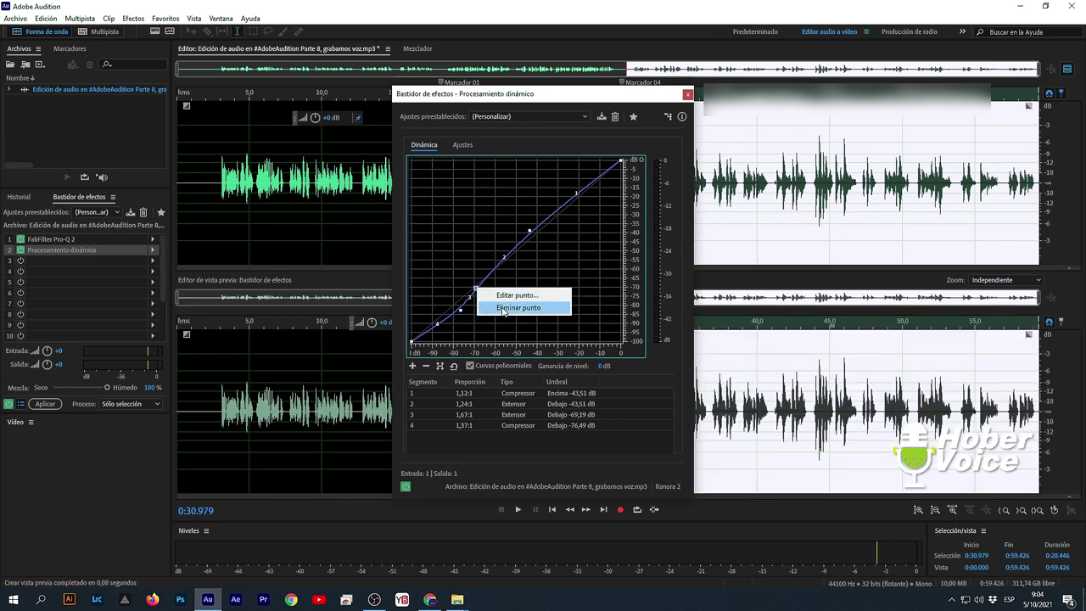
pyautogui.click(503, 308)
# Add an upper curve point at -17.3 dB input and -10.3 dB output, lower the 0 dB endpoint to about -9 dB, and close the effect.
pyautogui.click(592, 185)
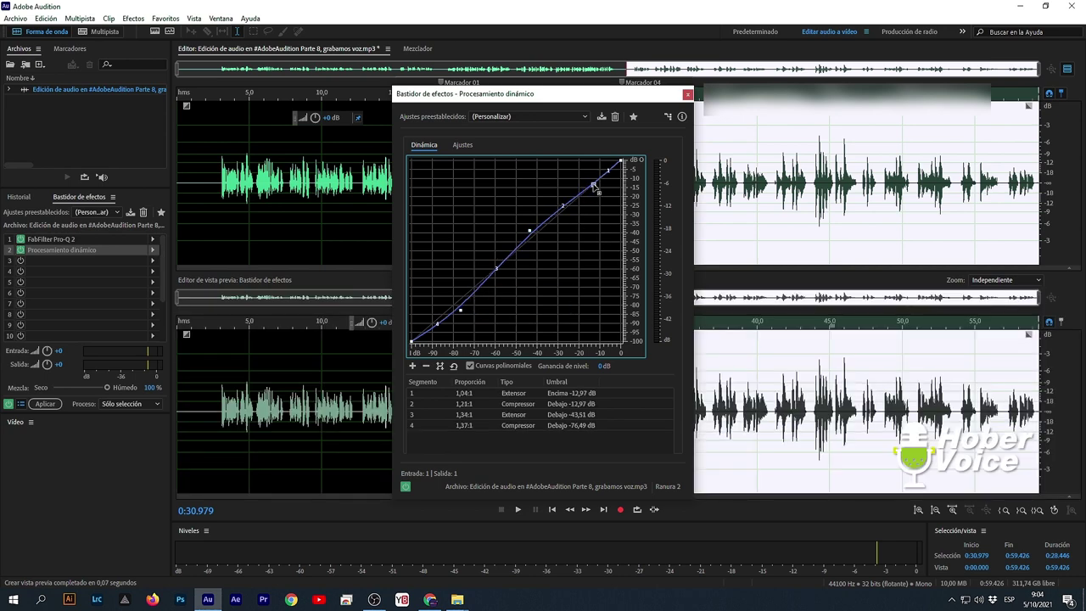
pyautogui.moveTo(594, 187); pyautogui.dragTo(587, 181)
pyautogui.moveTo(621, 160); pyautogui.dragTo(624, 176)
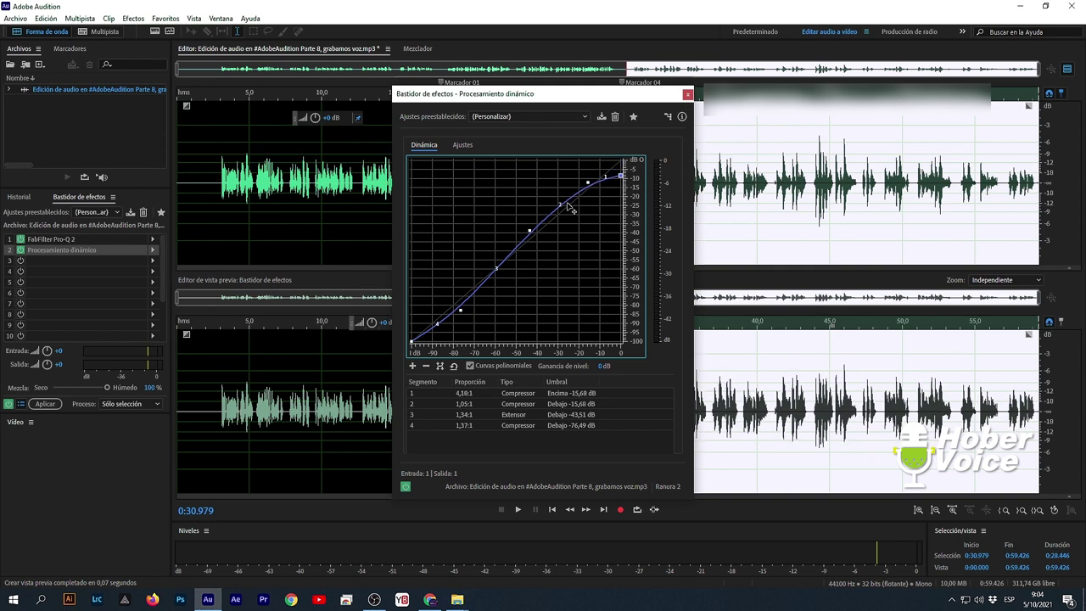
pyautogui.moveTo(585, 183); pyautogui.dragTo(584, 180)
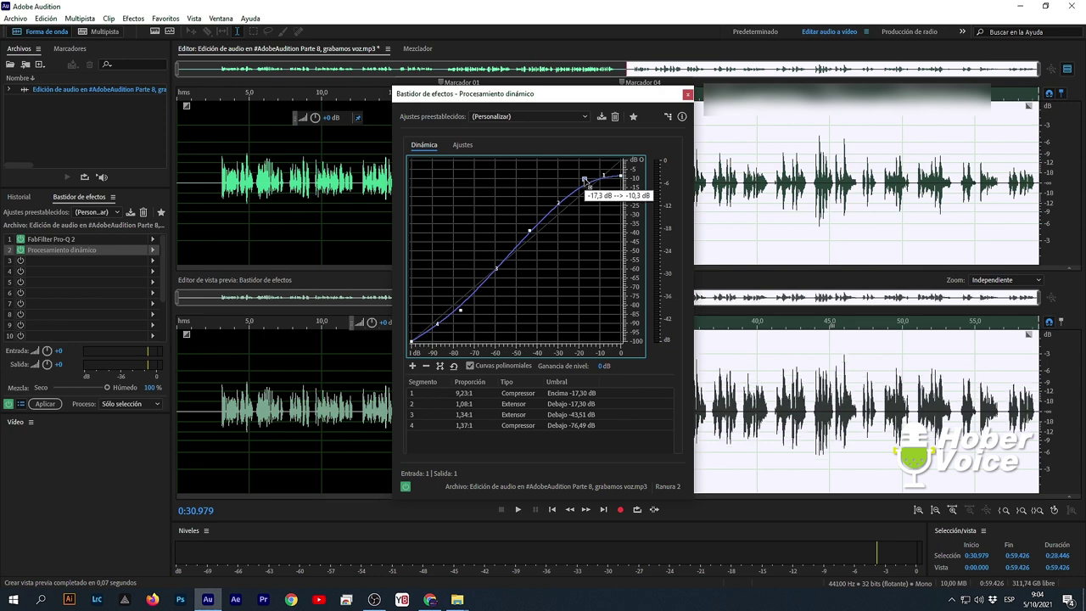
pyautogui.moveTo(584, 100); pyautogui.dragTo(386, 105)
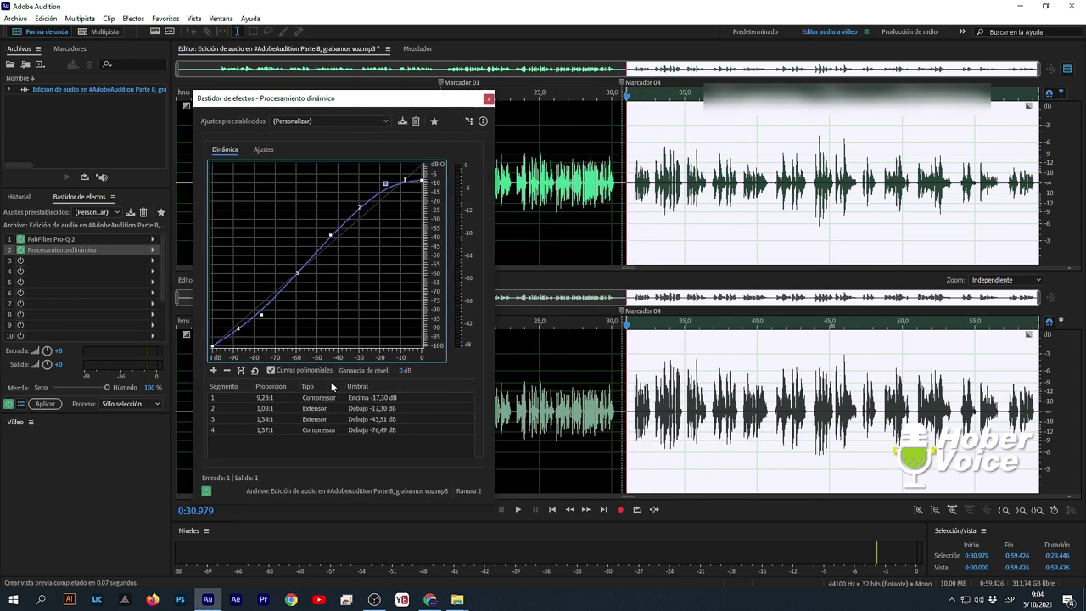
pyautogui.click(489, 100)
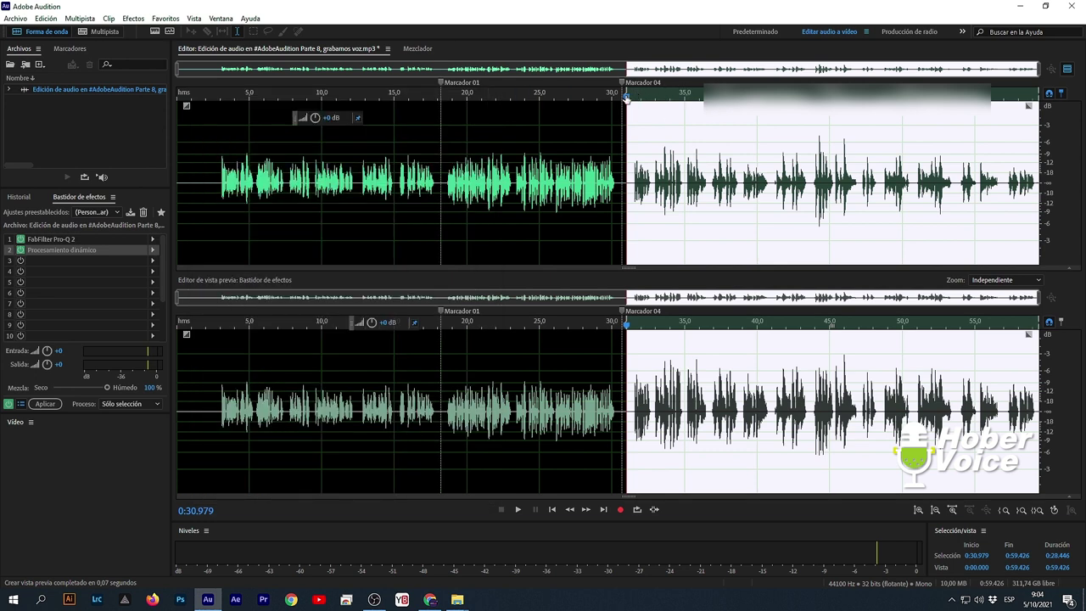
# Play the selection while switching all rack effects off and on to compare the processed voice with the original.
pyautogui.click(626, 98)
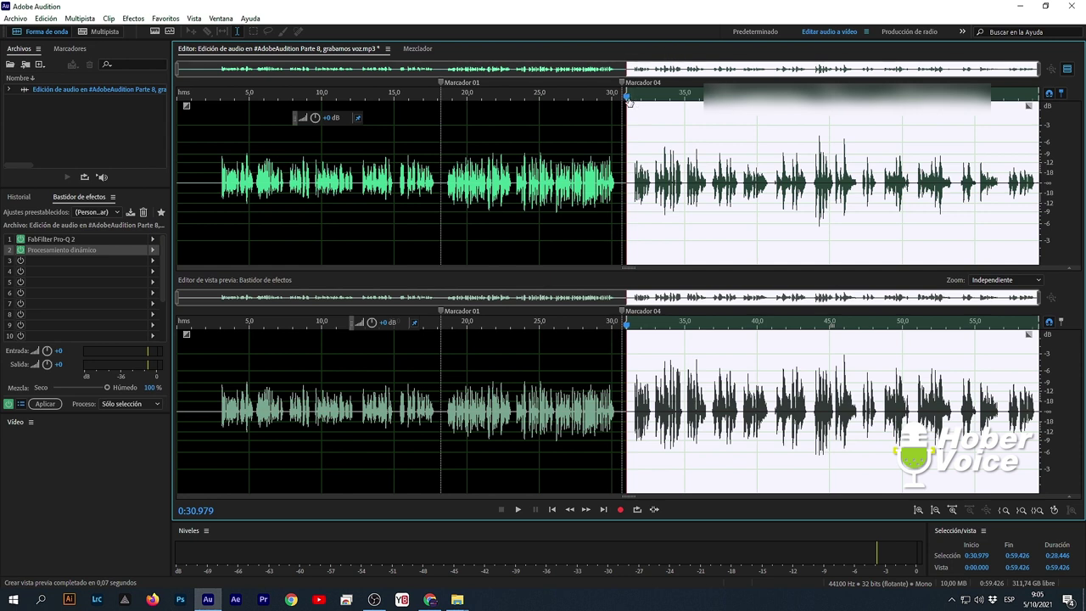
pyautogui.press('space')
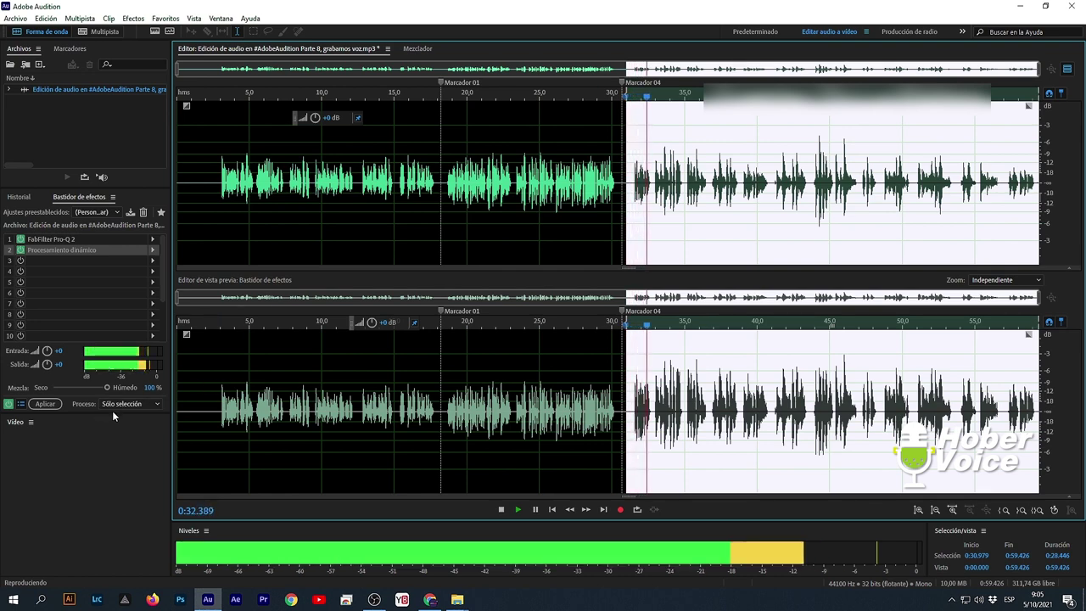
pyautogui.click(8, 405)
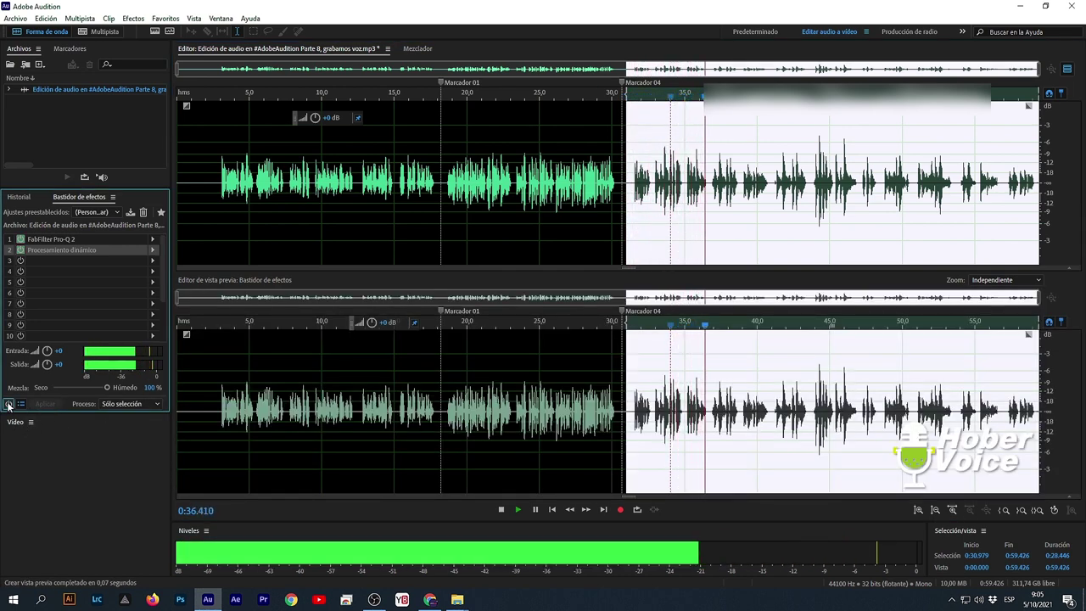
pyautogui.click(8, 405)
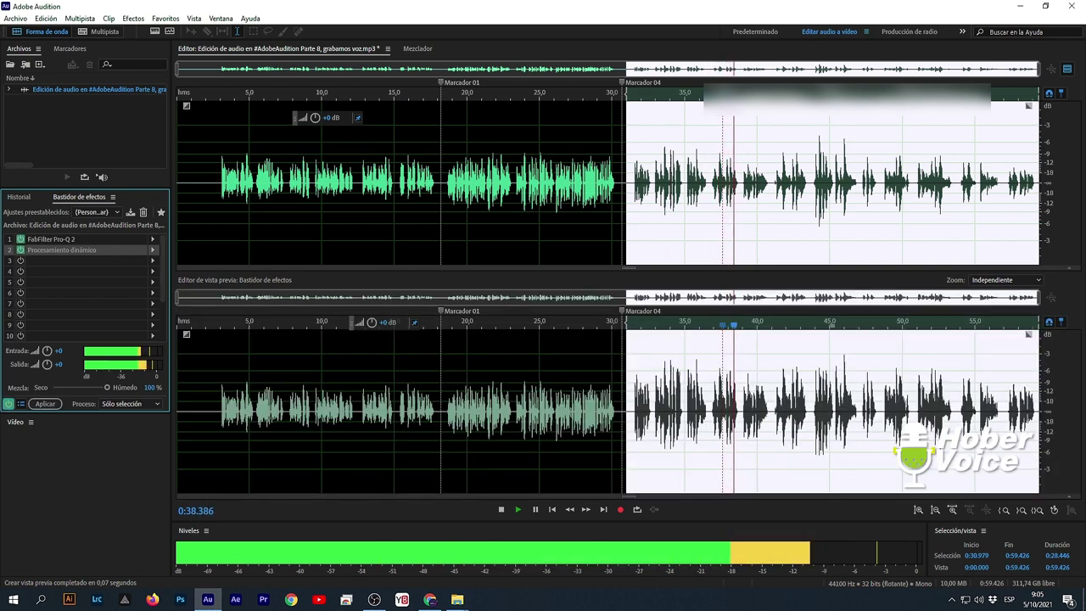
pyautogui.click(8, 405)
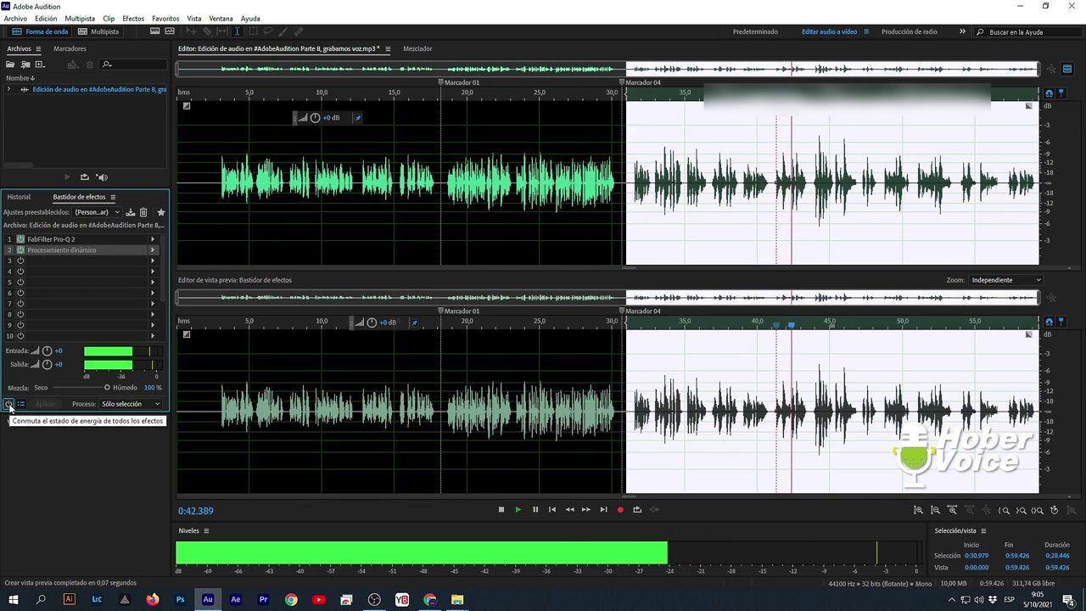
pyautogui.click(8, 405)
pyautogui.press('space')
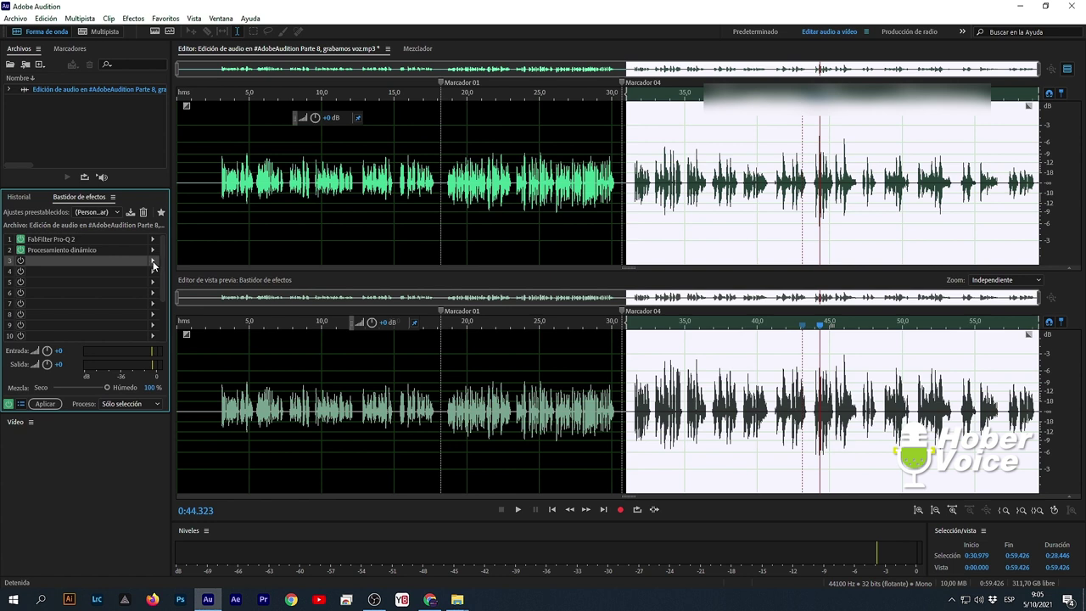
# Add Suite de guitarra to slot 3 and apply its Suite de batería preset.
pyautogui.click(153, 266)
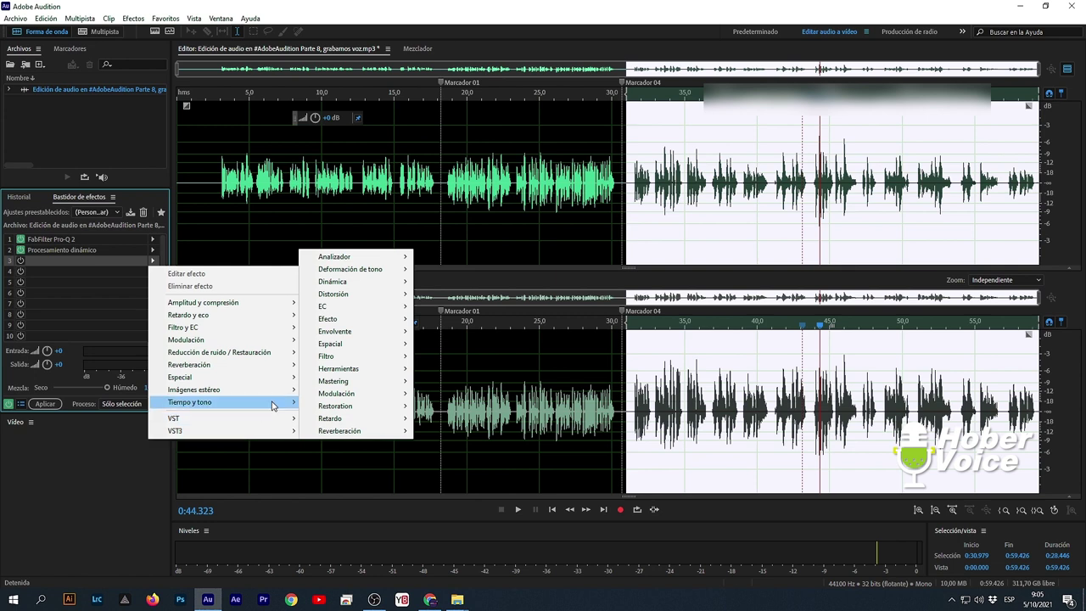
pyautogui.moveTo(272, 406)
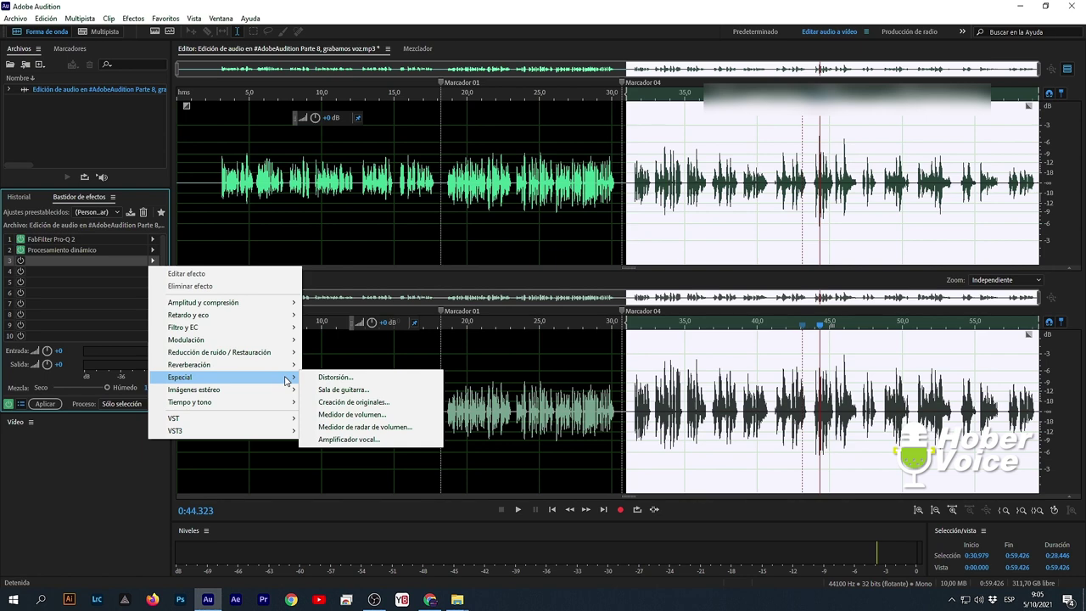
pyautogui.click(342, 390)
pyautogui.click(486, 188)
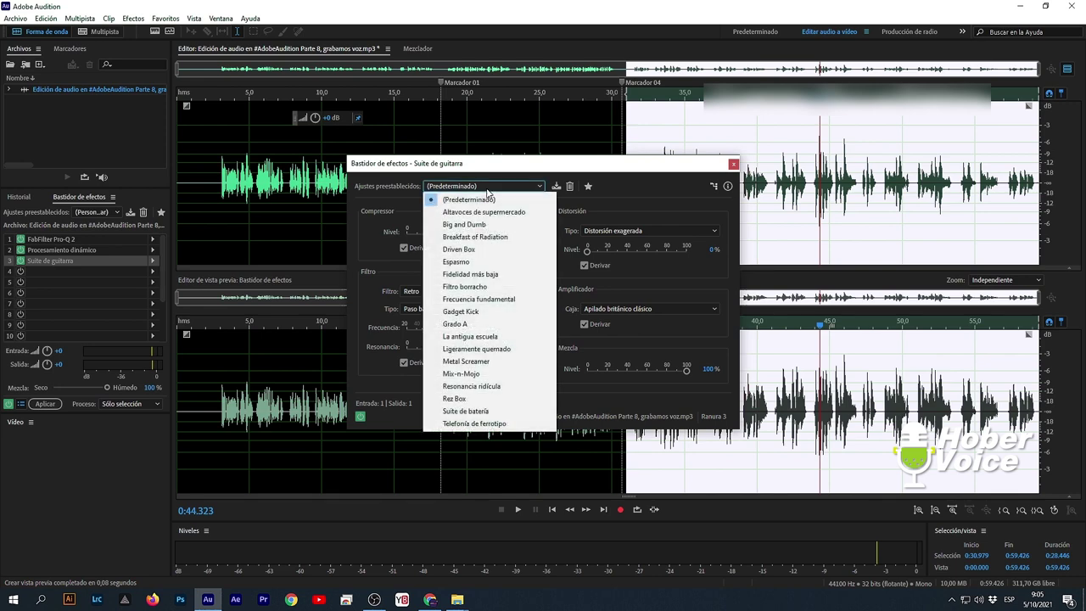
pyautogui.click(519, 170)
pyautogui.moveTo(519, 171); pyautogui.dragTo(367, 216)
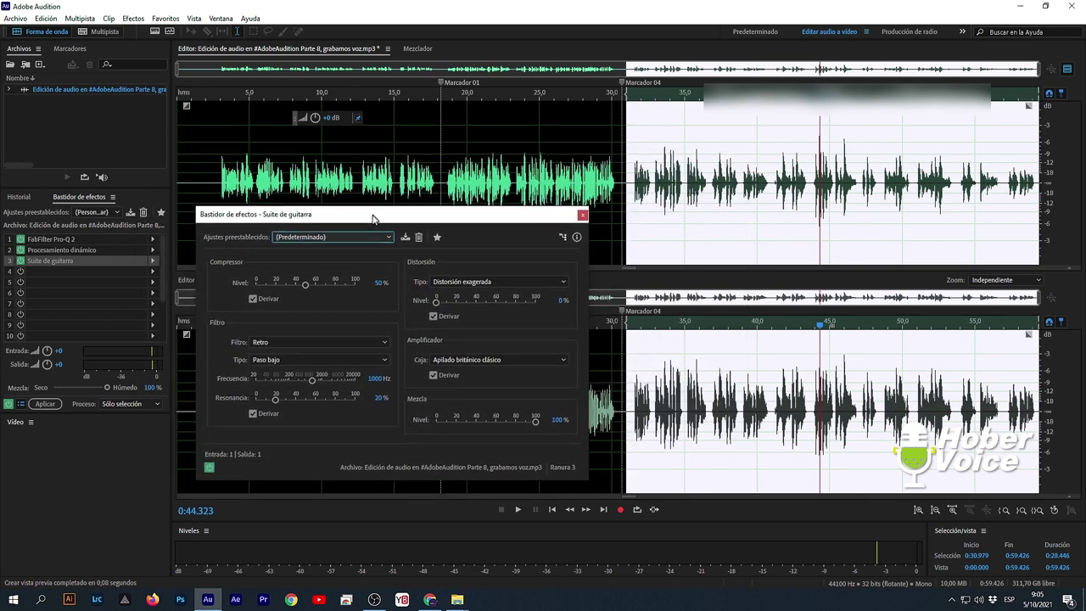
pyautogui.click(348, 235)
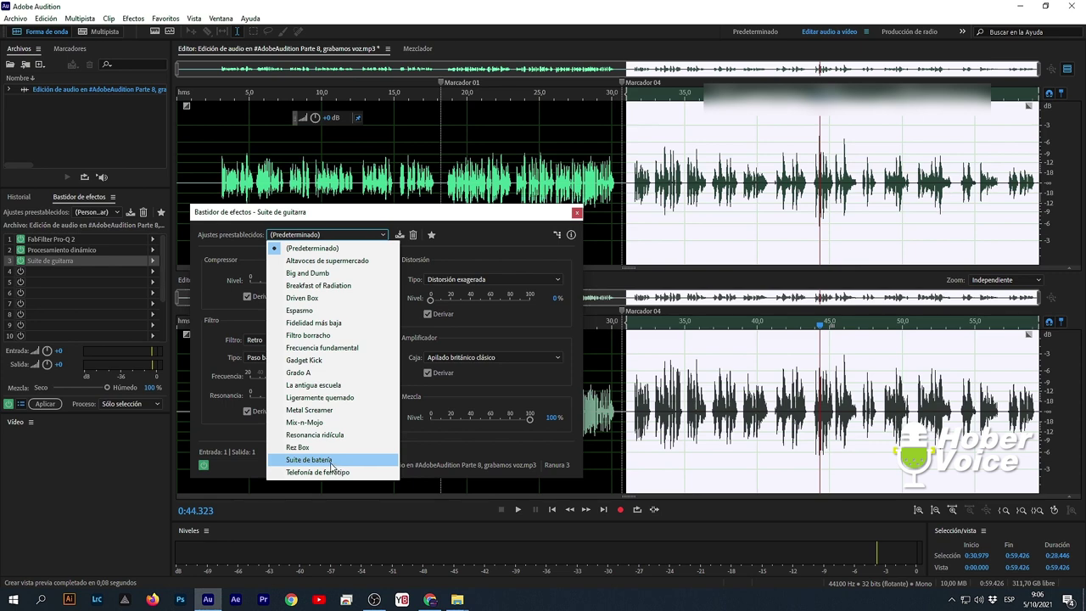
pyautogui.click(331, 461)
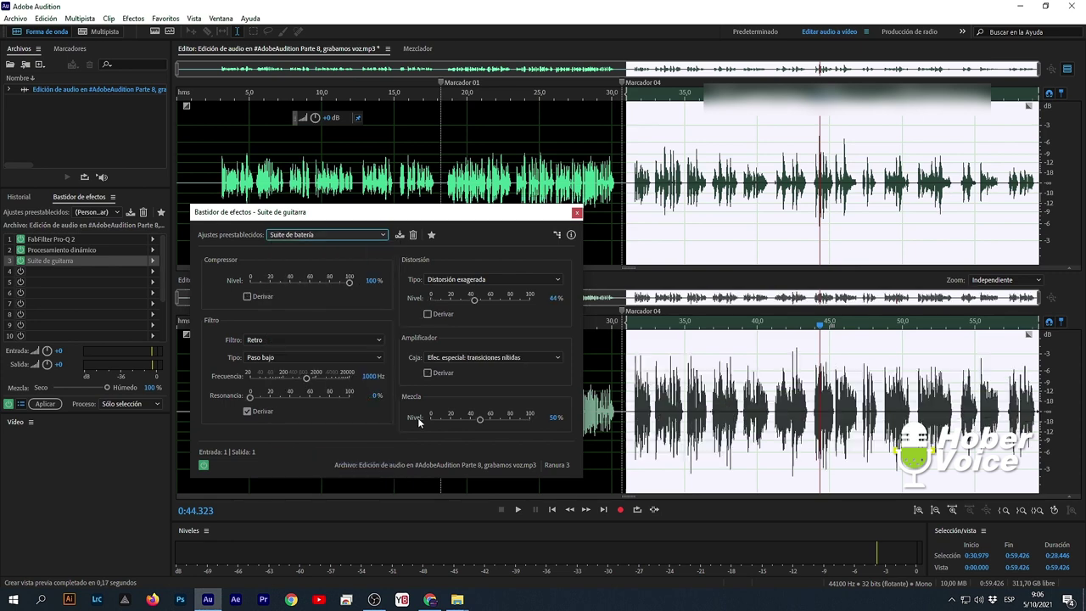
# Play the selection from its start while switching the rack effects and Suite de guitarra to compare the sound.
pyautogui.click(633, 99)
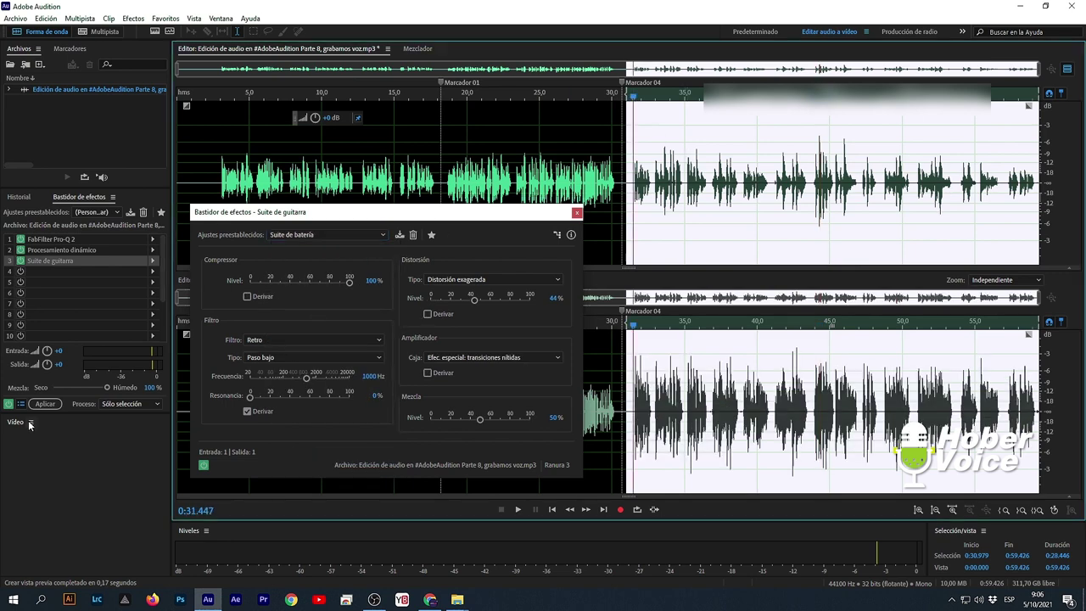
pyautogui.click(9, 404)
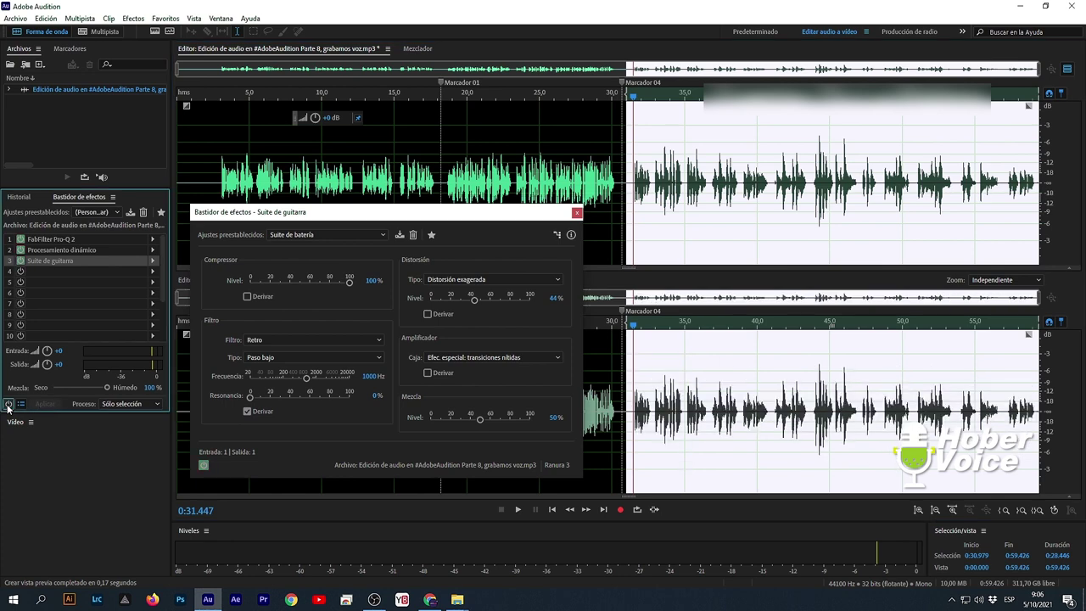
pyautogui.press('space')
pyautogui.click(204, 465)
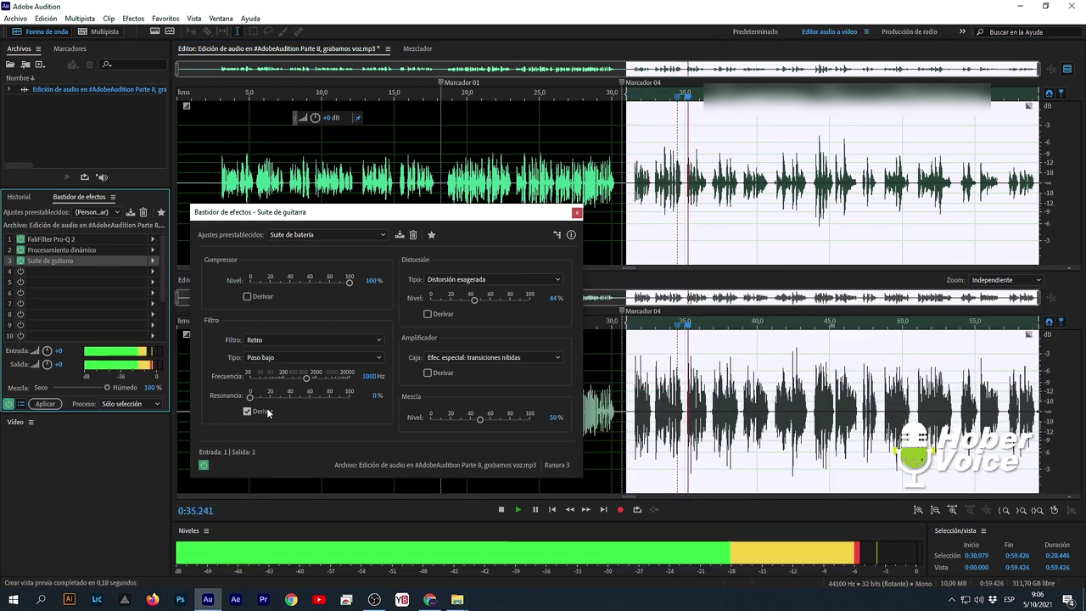
pyautogui.press('space')
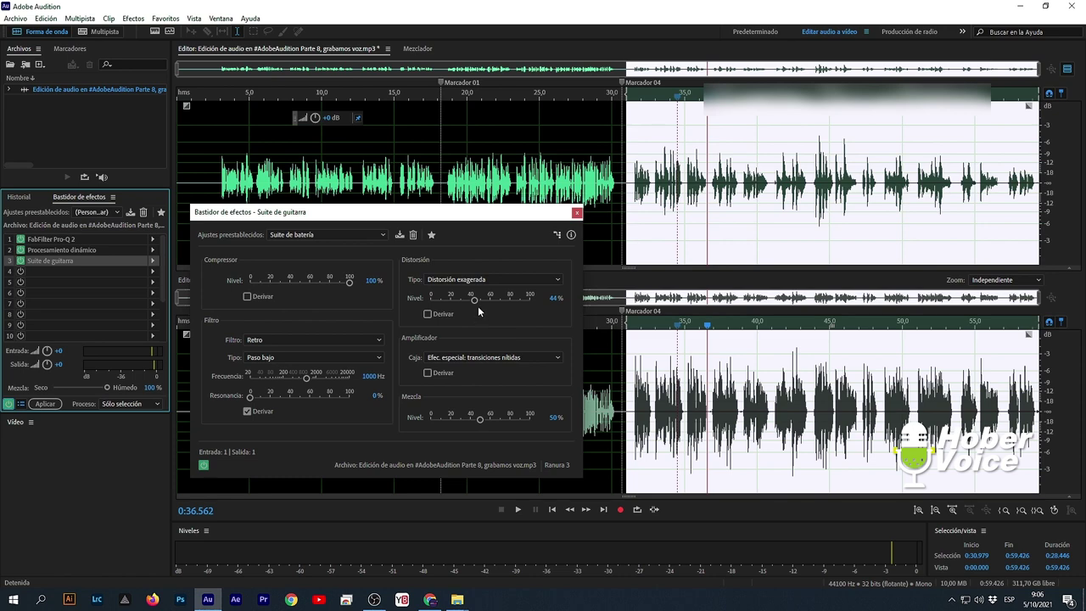
# Set Suite de guitarra's distortion type to Directo suave and raise the Mezcla level to 100 %.
pyautogui.click(474, 281)
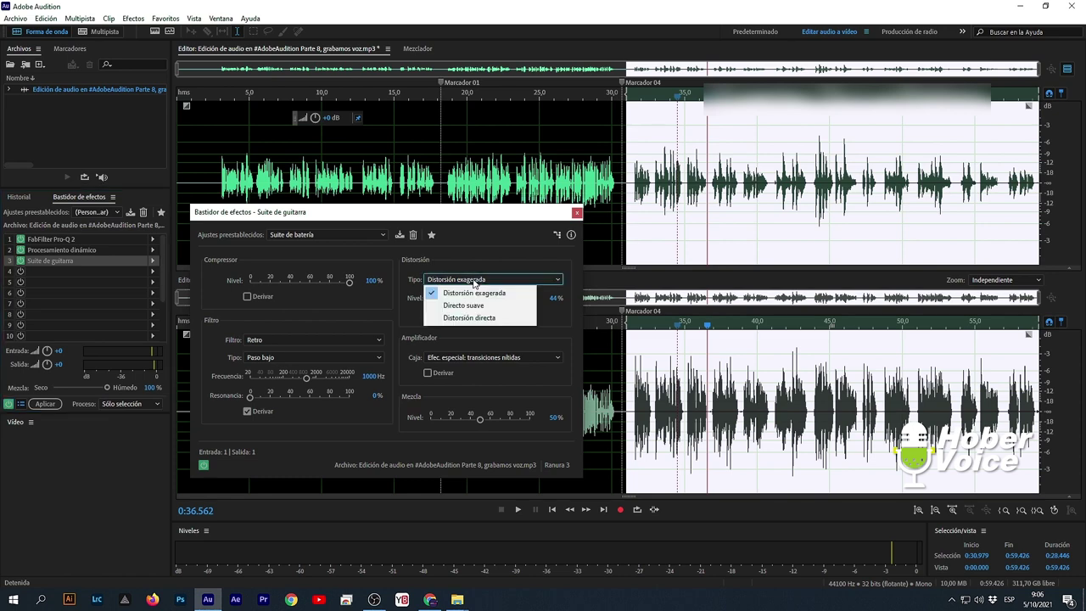
pyautogui.click(463, 305)
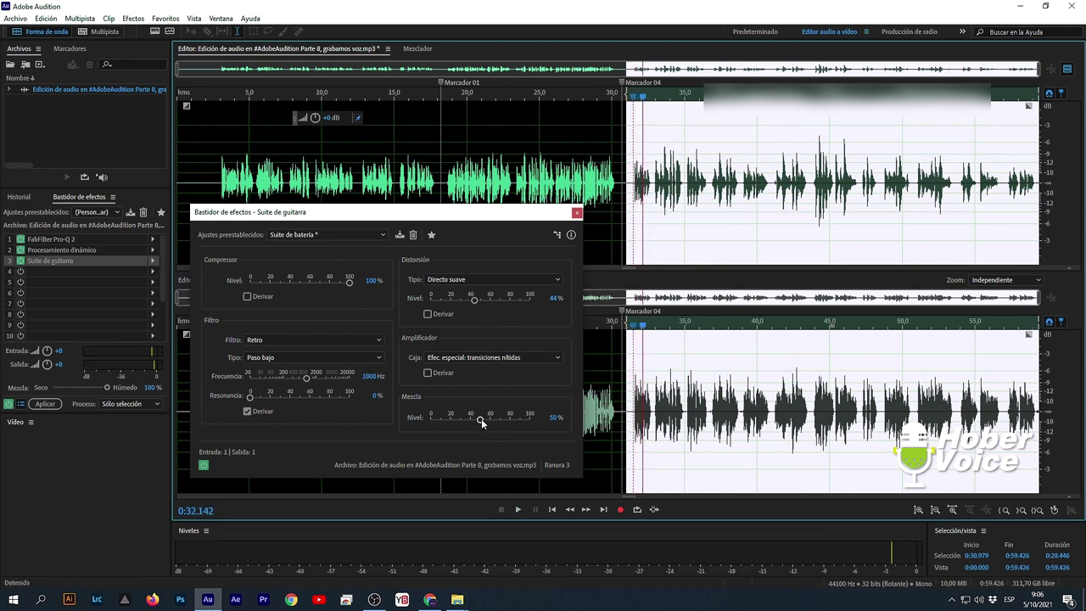
pyautogui.moveTo(481, 420); pyautogui.dragTo(567, 416)
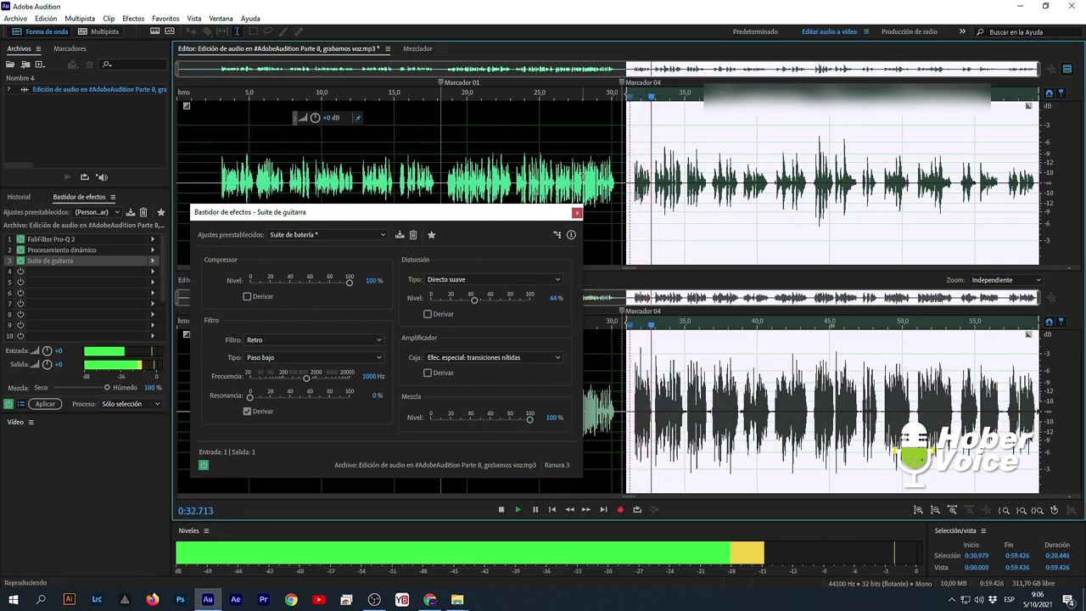
# While listening, set the distortion level to 20 % and lower the Mezcla level to 18 %.
pyautogui.moveTo(474, 300); pyautogui.dragTo(444, 298)
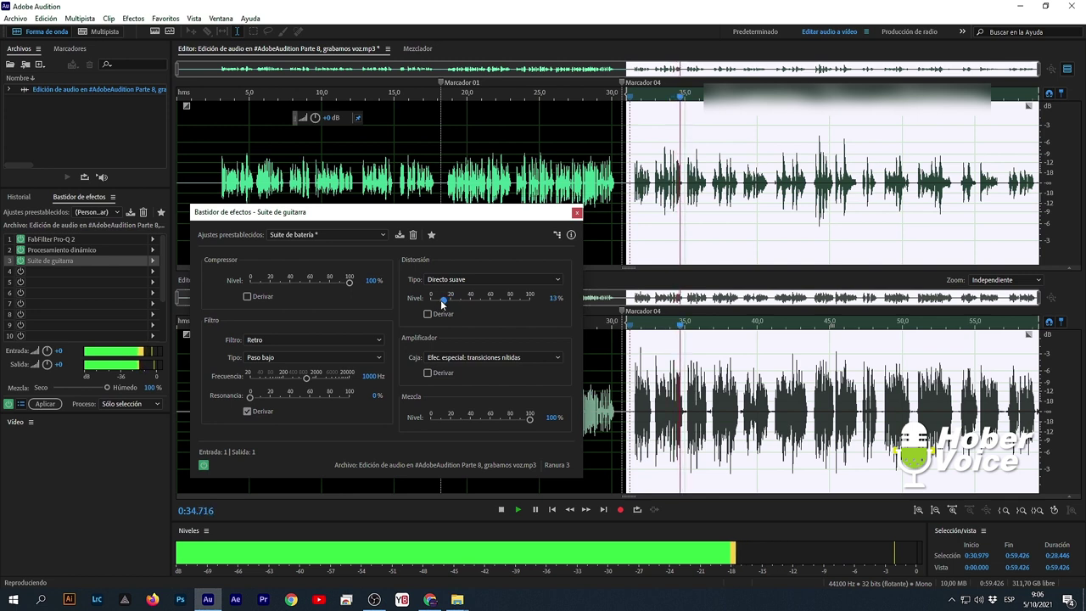
pyautogui.moveTo(529, 419); pyautogui.dragTo(449, 428)
pyautogui.moveTo(443, 299)
pyautogui.mouseDown()
pyautogui.moveTo(532, 307)
pyautogui.moveTo(451, 311)
pyautogui.mouseUp()
pyautogui.moveTo(450, 417)
pyautogui.mouseDown()
pyautogui.moveTo(464, 427)
pyautogui.moveTo(450, 426)
pyautogui.mouseUp()
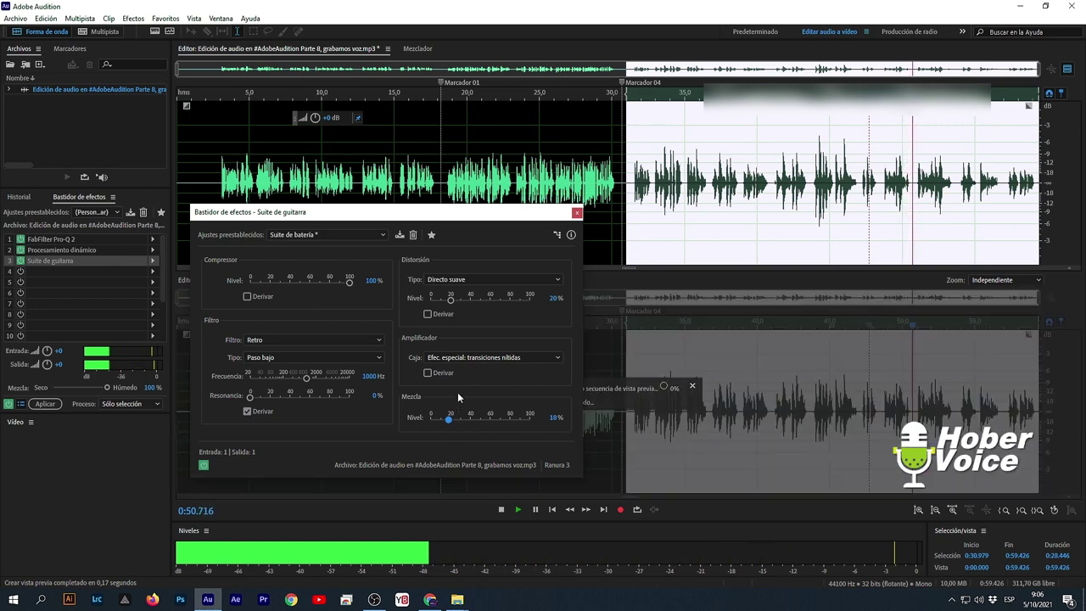
# Try a 30 % distortion level, settle on 22 %, and keep the distortion type at Directo suave.
pyautogui.moveTo(452, 309); pyautogui.dragTo(463, 310)
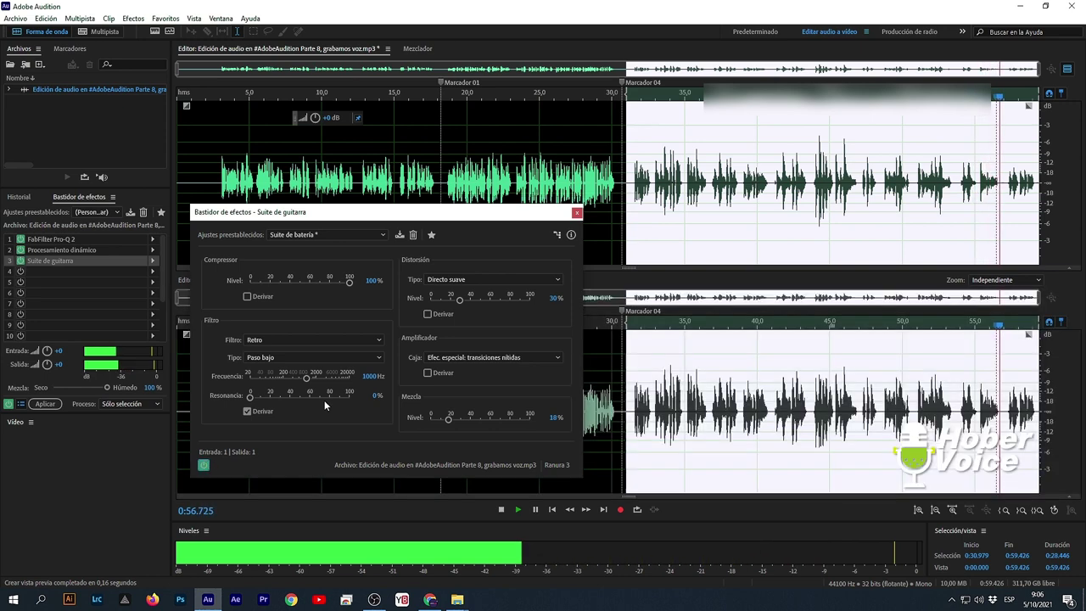
pyautogui.moveTo(459, 299); pyautogui.dragTo(452, 303)
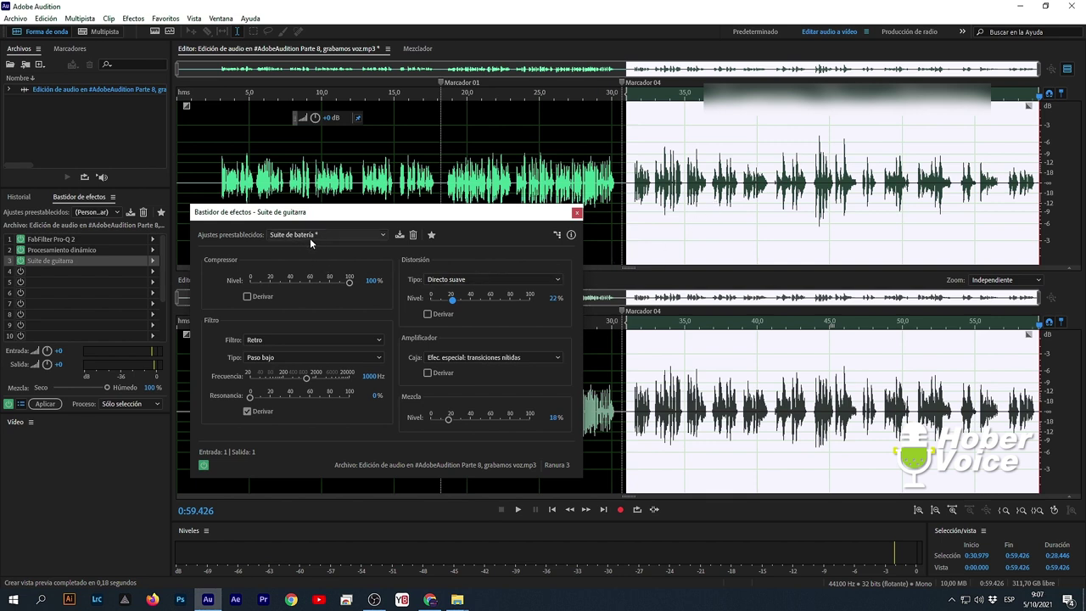
pyautogui.click(442, 280)
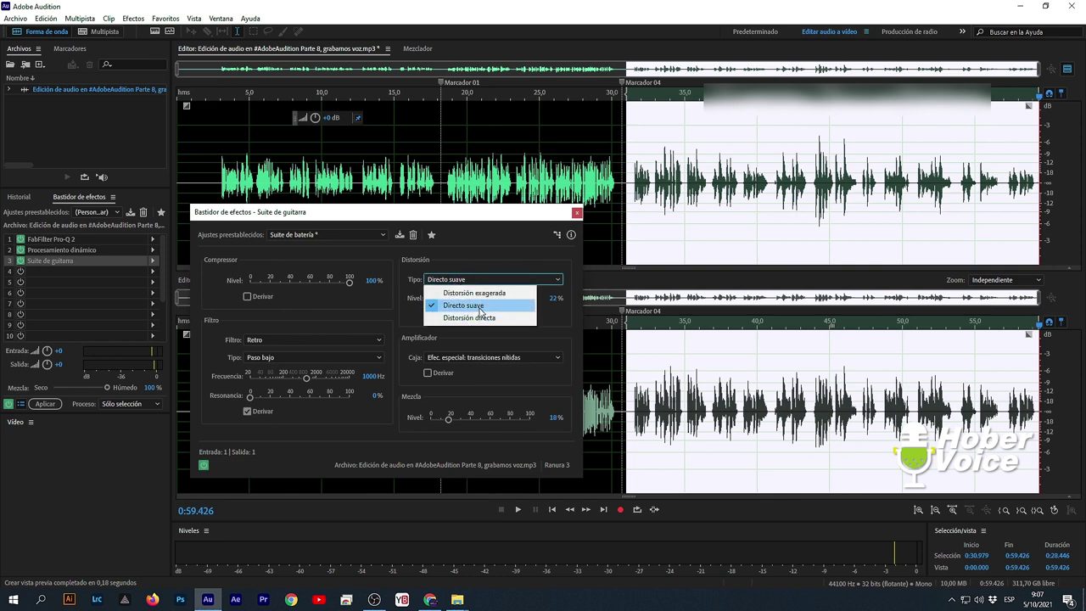
pyautogui.click(479, 307)
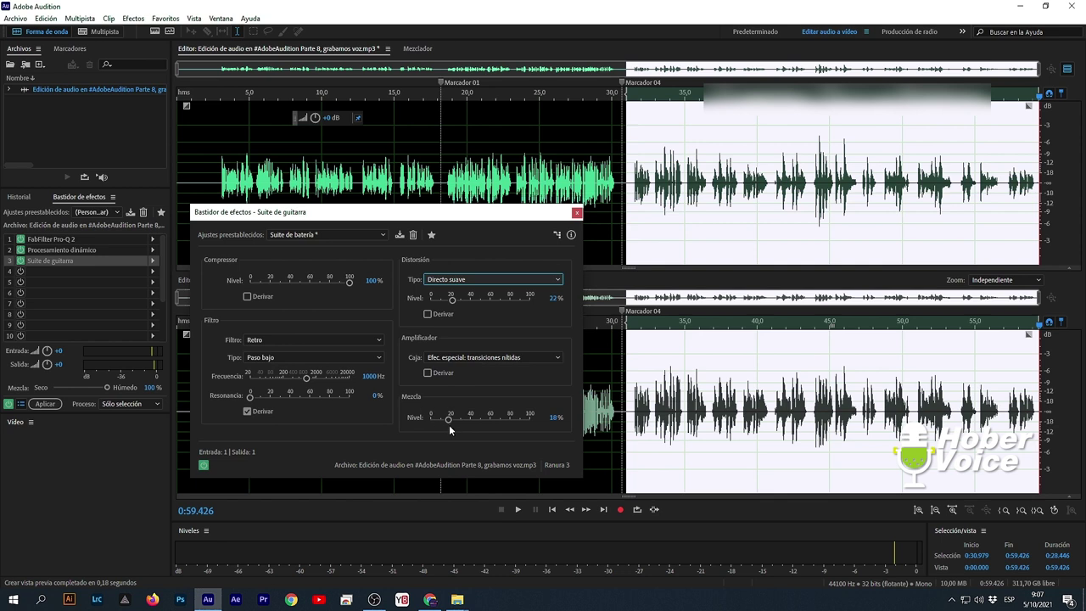
# Set the amplifier box to Cálido clásico, play the selection, and raise the Mezcla level to 30 %.
pyautogui.click(556, 361)
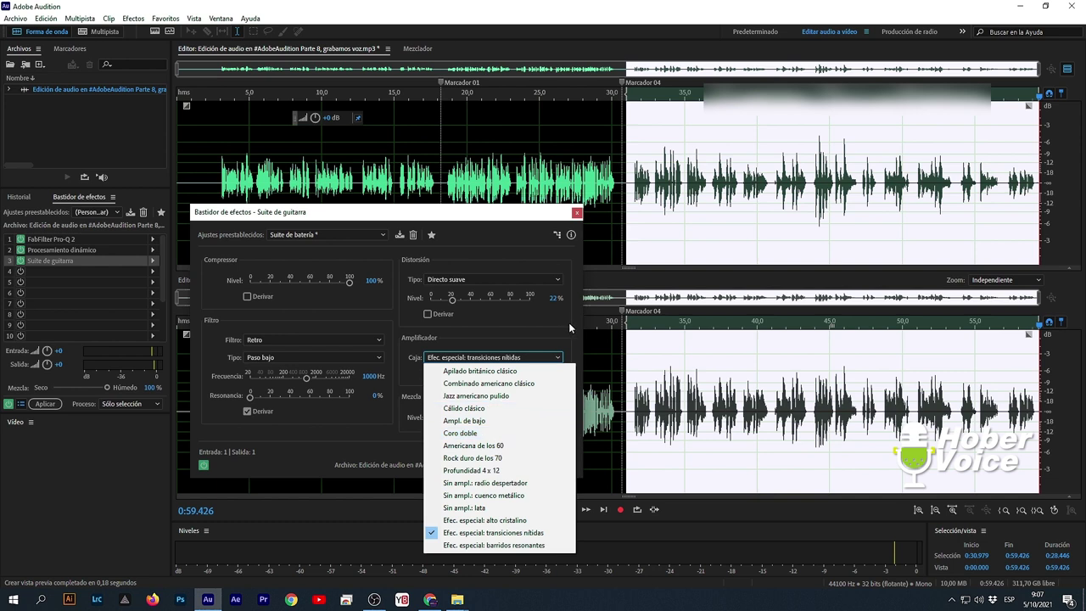
pyautogui.click(489, 409)
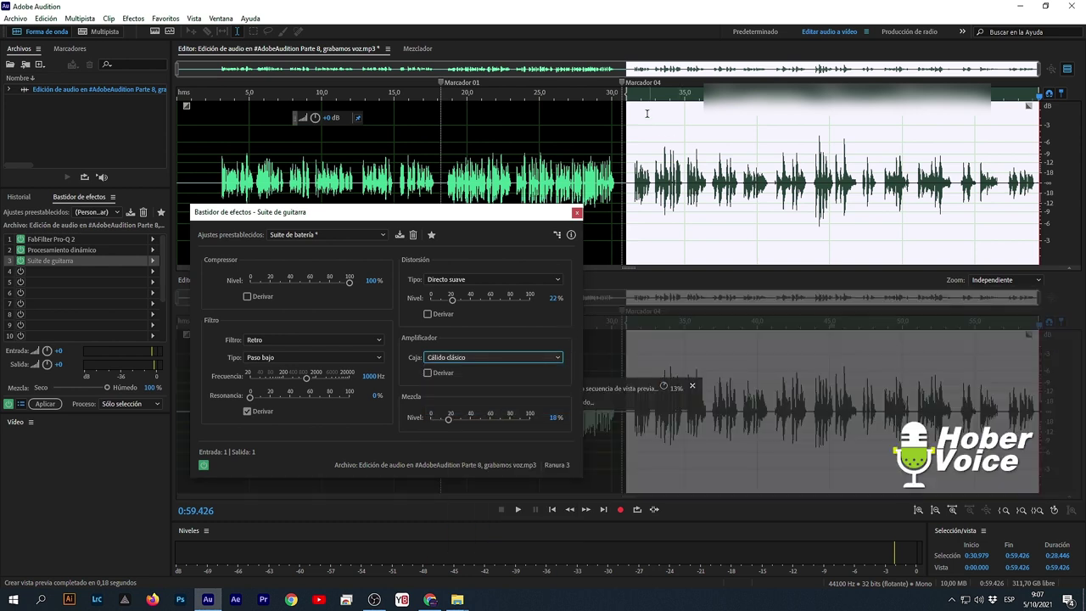
pyautogui.click(632, 101)
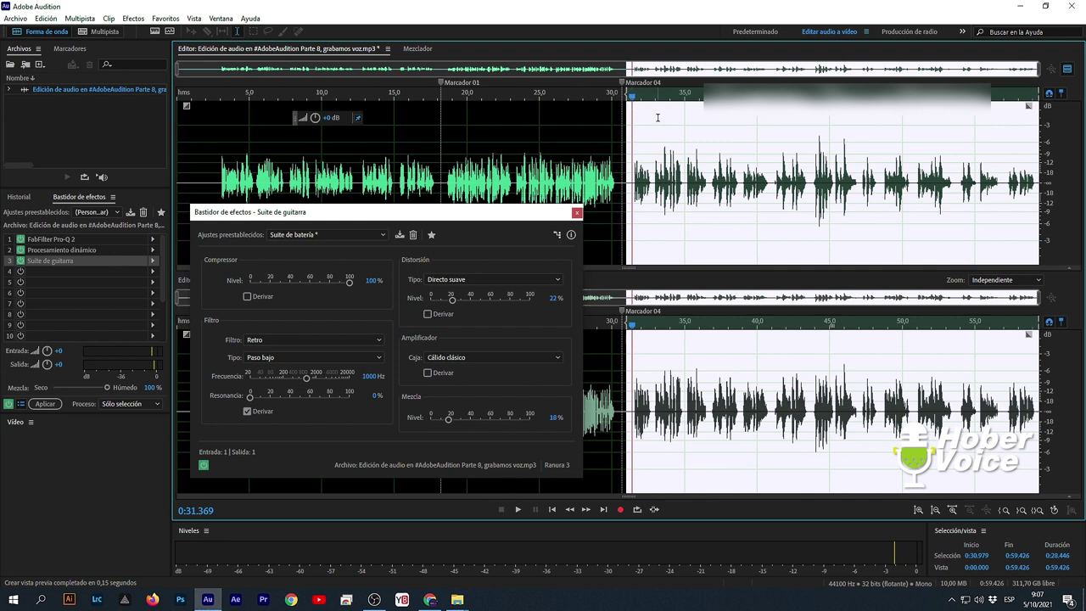
pyautogui.press('space')
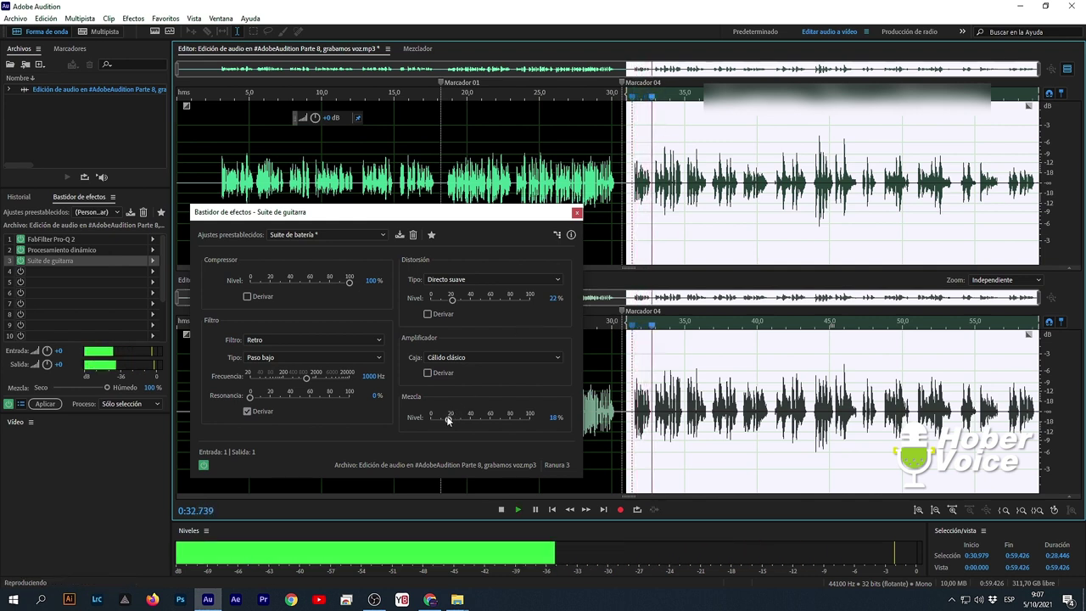
pyautogui.moveTo(448, 419)
pyautogui.mouseDown()
pyautogui.moveTo(546, 426)
pyautogui.moveTo(459, 430)
pyautogui.mouseUp()
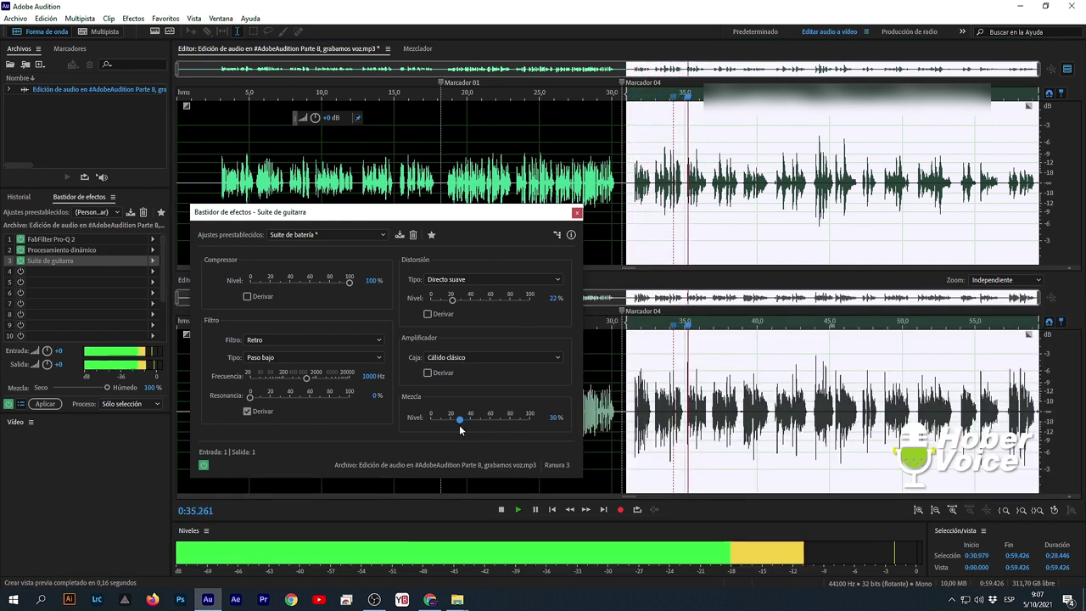
# Set the amplifier box to Apilado británico clásico and the Mezcla level to 19 %.
pyautogui.click(465, 357)
pyautogui.click(479, 370)
pyautogui.click(483, 357)
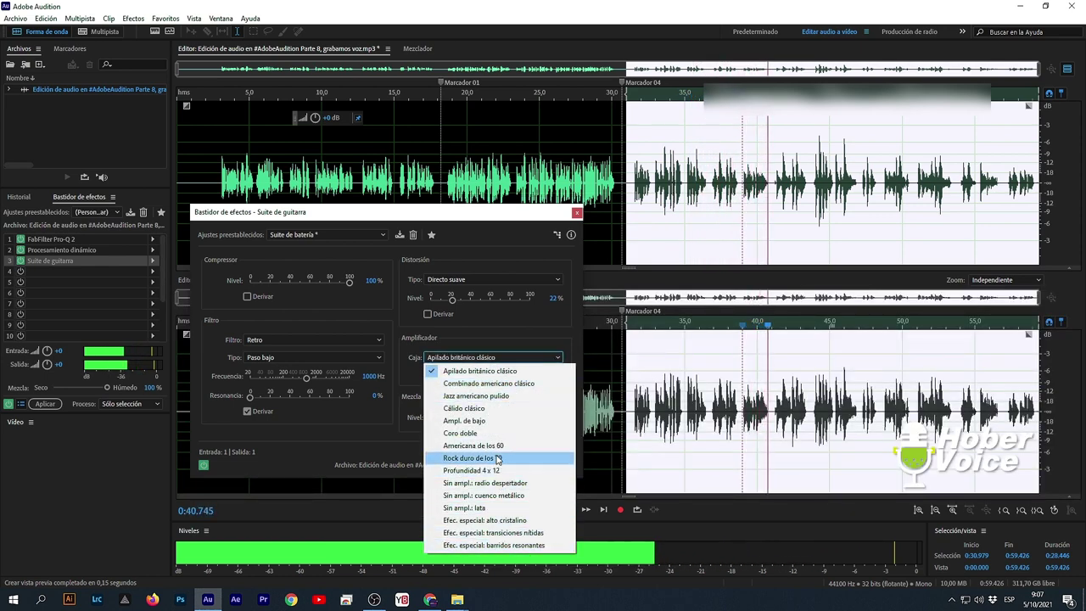
pyautogui.click(475, 371)
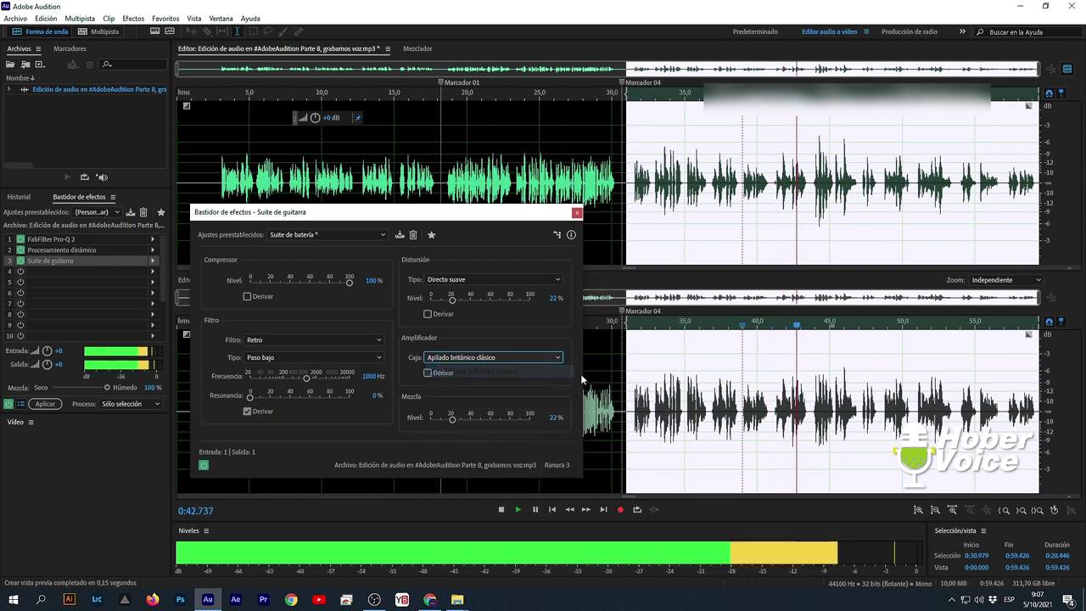
pyautogui.moveTo(452, 418); pyautogui.dragTo(449, 420)
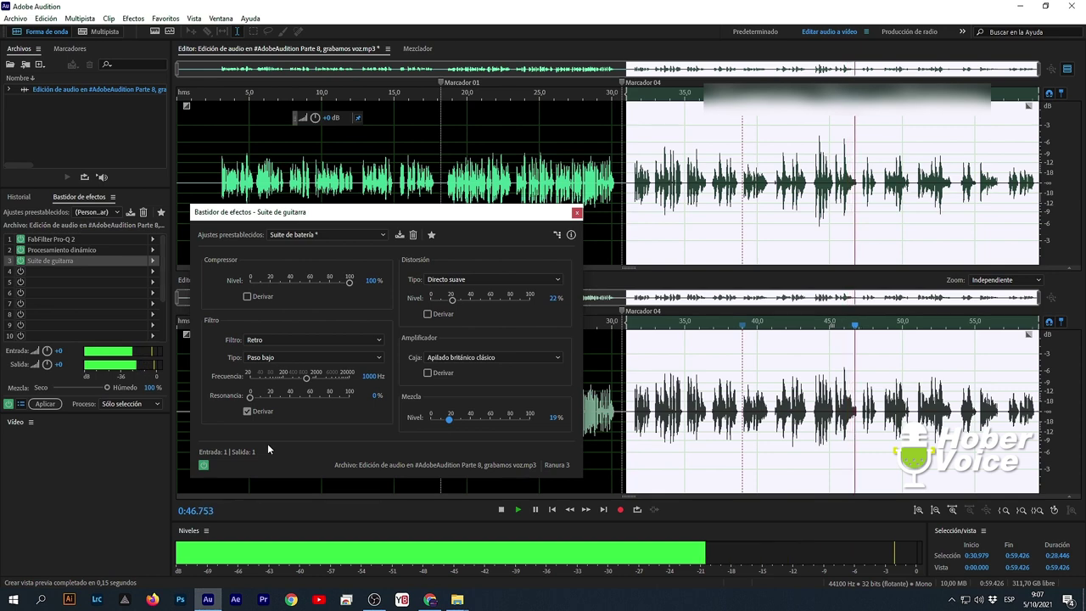
# Switch Suite de guitarra off and on during playback to compare the voice, and stop playback.
pyautogui.click(203, 465)
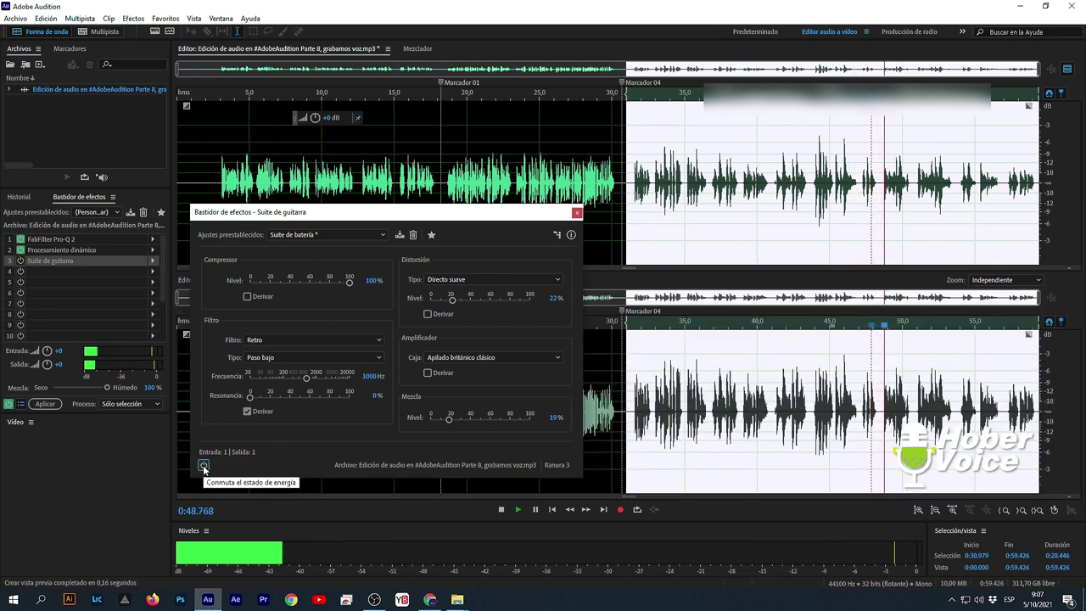
pyautogui.click(204, 465)
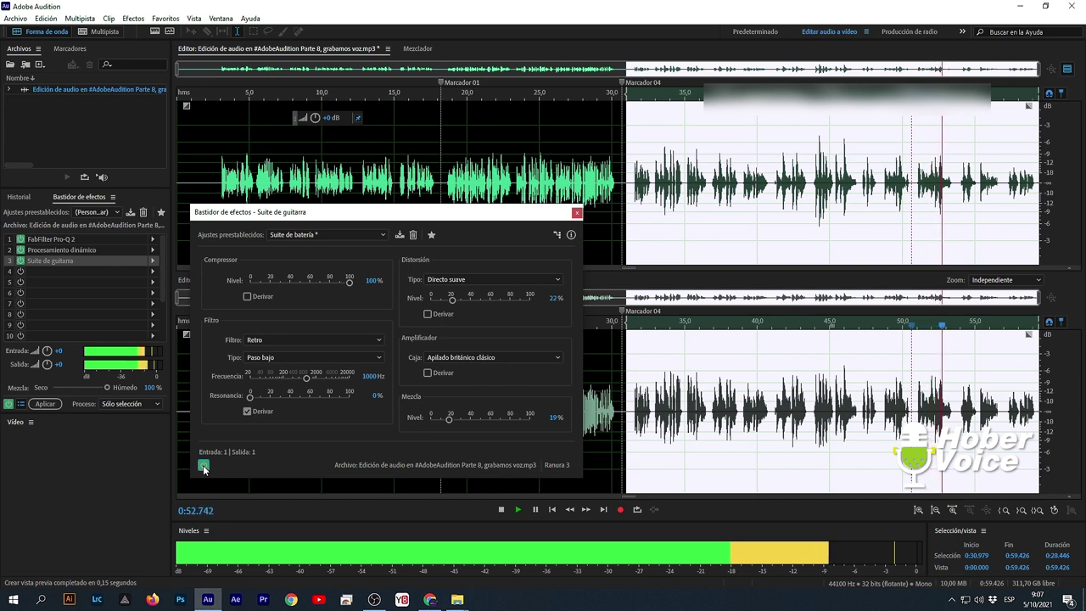
pyautogui.press('space')
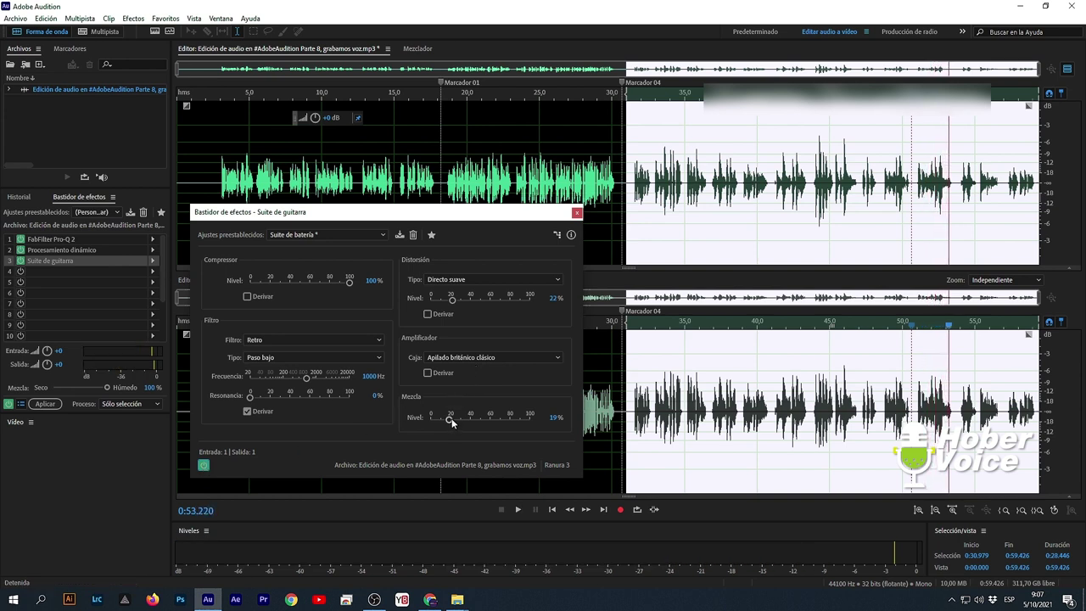
# Set Suite de guitarra's Mezcla level to 22 % and close the effect window.
pyautogui.moveTo(450, 419); pyautogui.dragTo(452, 418)
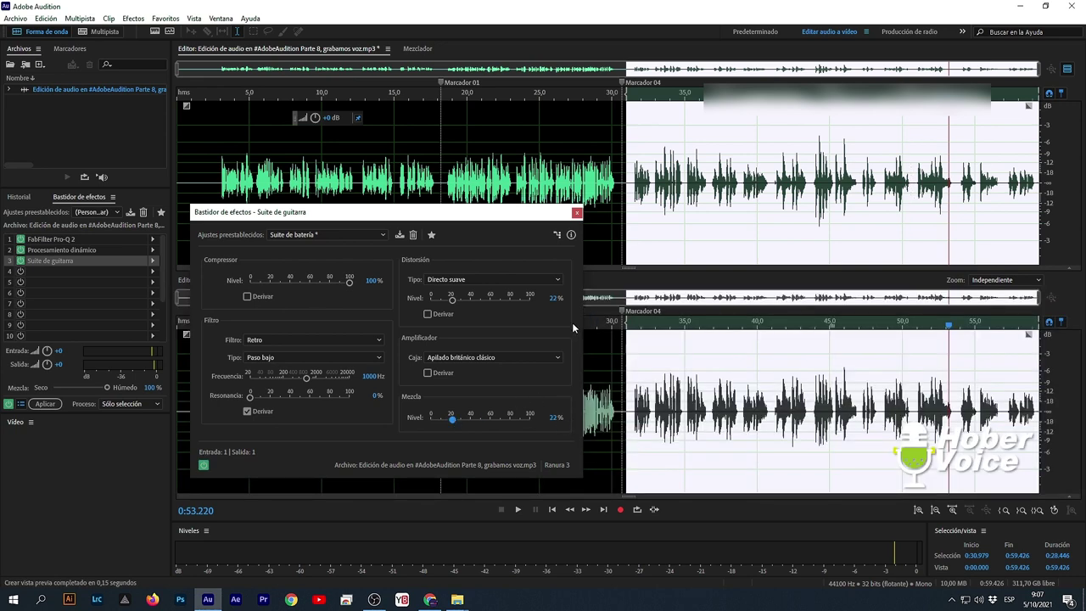
pyautogui.moveTo(495, 218); pyautogui.dragTo(461, 162)
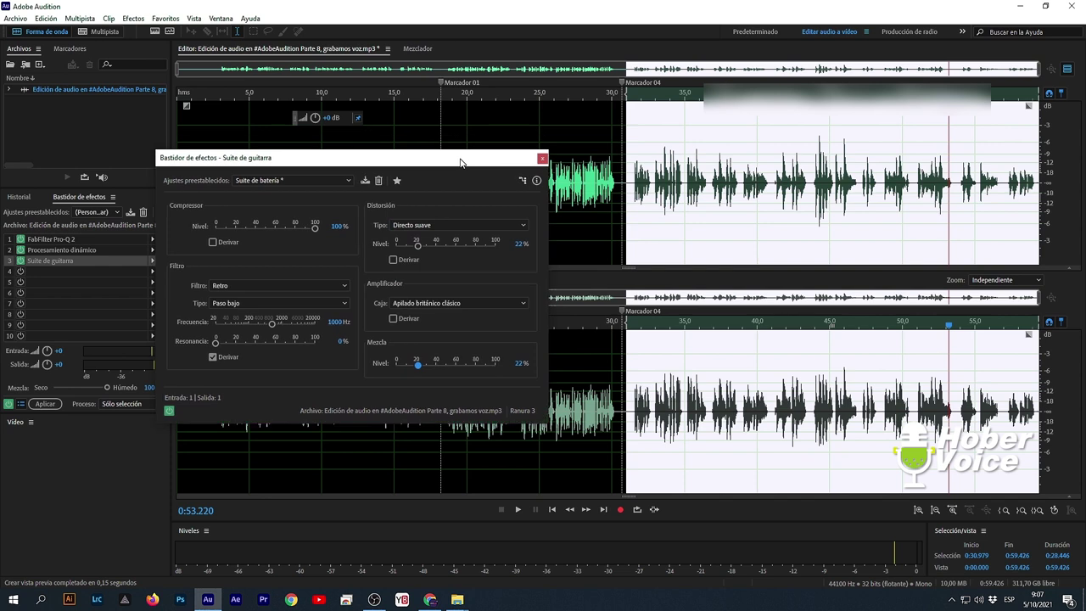
pyautogui.click(542, 159)
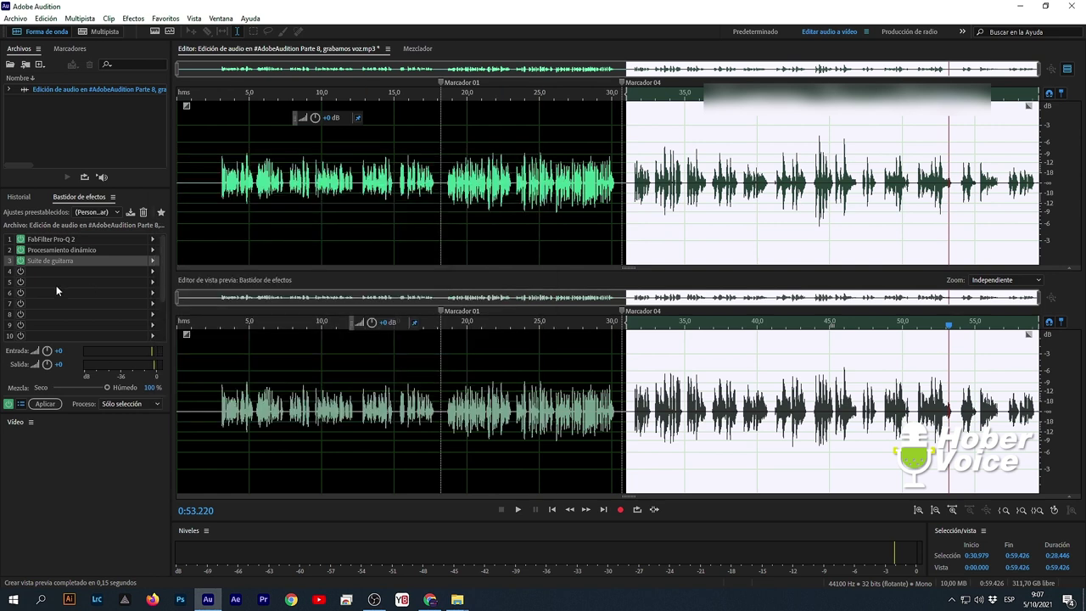
# Add a second FabFilter Pro-Q 2 equalizer, from the VST3 EC effects, to slot 4 of the rack.
pyautogui.click(47, 239)
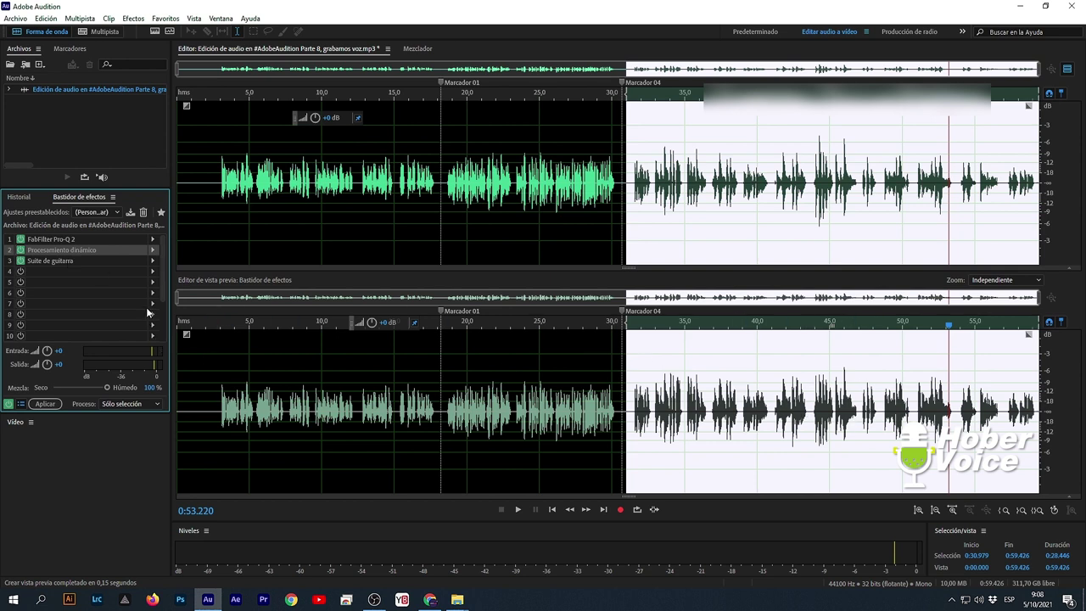
pyautogui.click(58, 263)
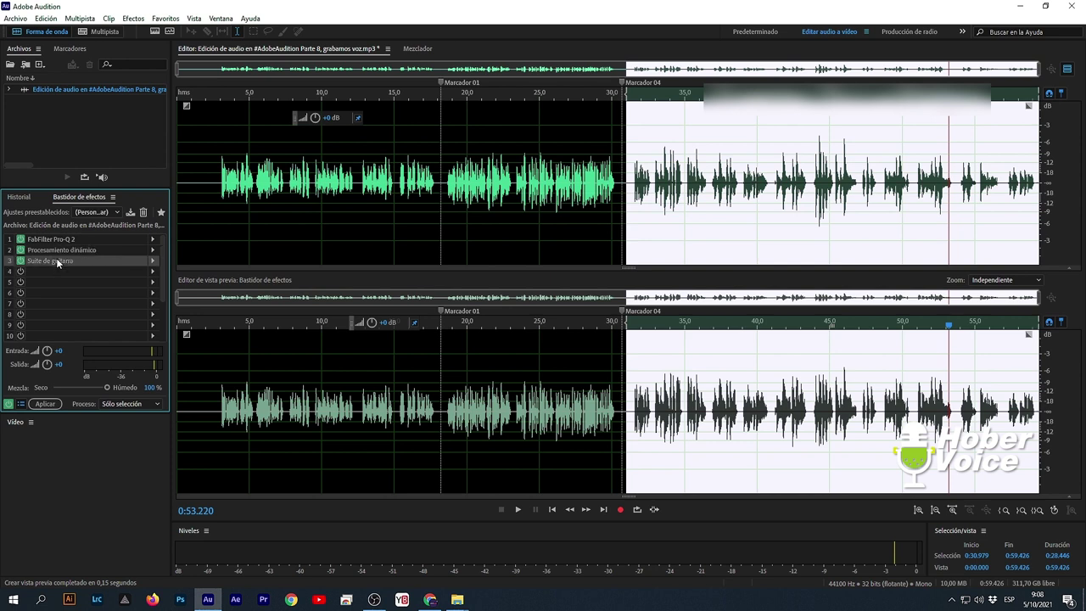
pyautogui.click(154, 272)
pyautogui.moveTo(269, 443)
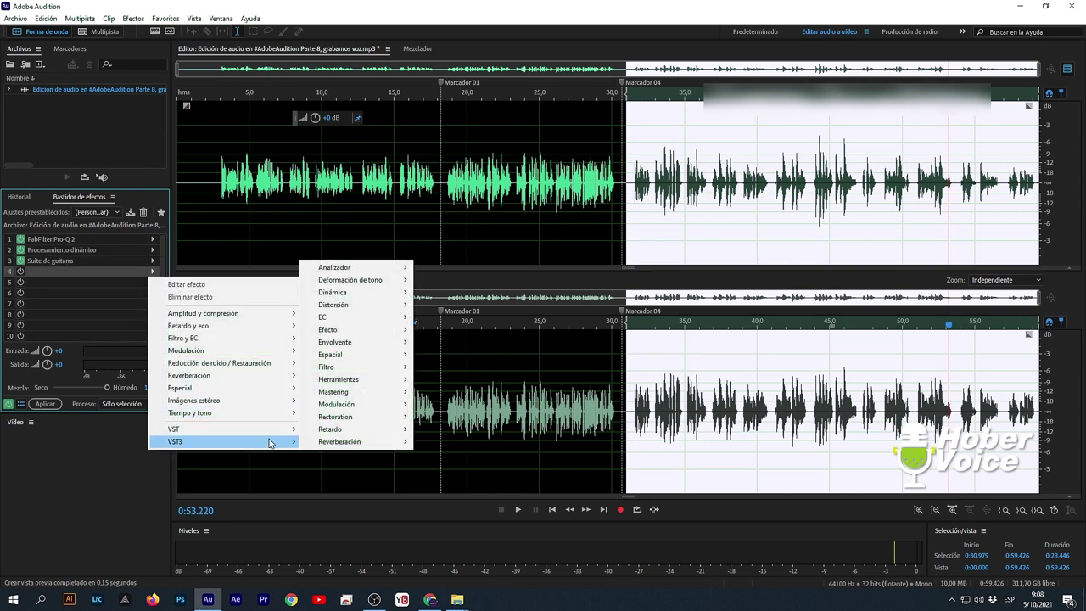
pyautogui.moveTo(392, 322)
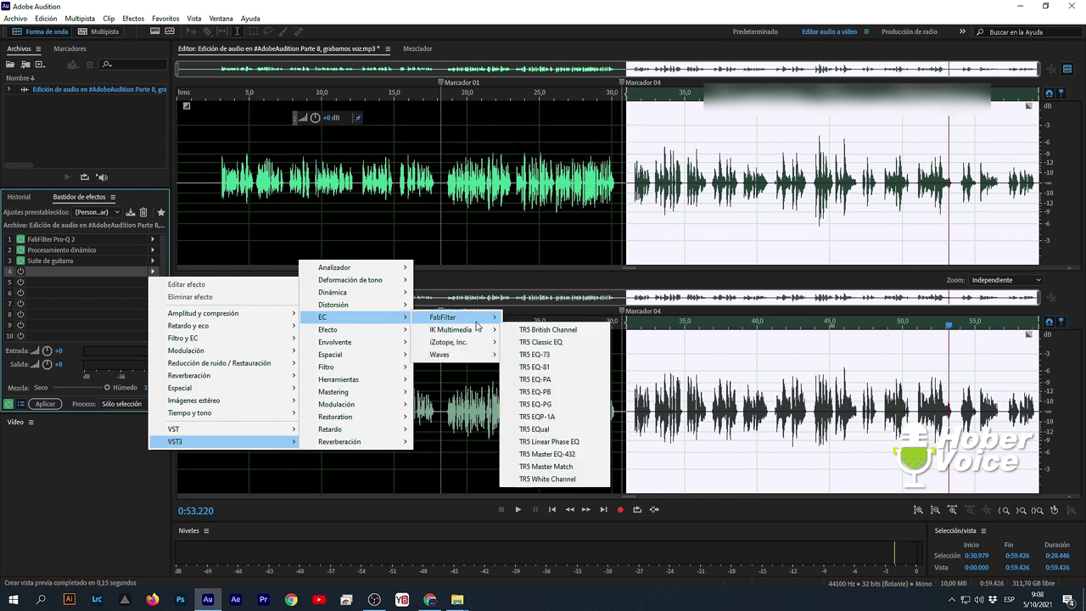
pyautogui.moveTo(448, 318)
pyautogui.click(543, 316)
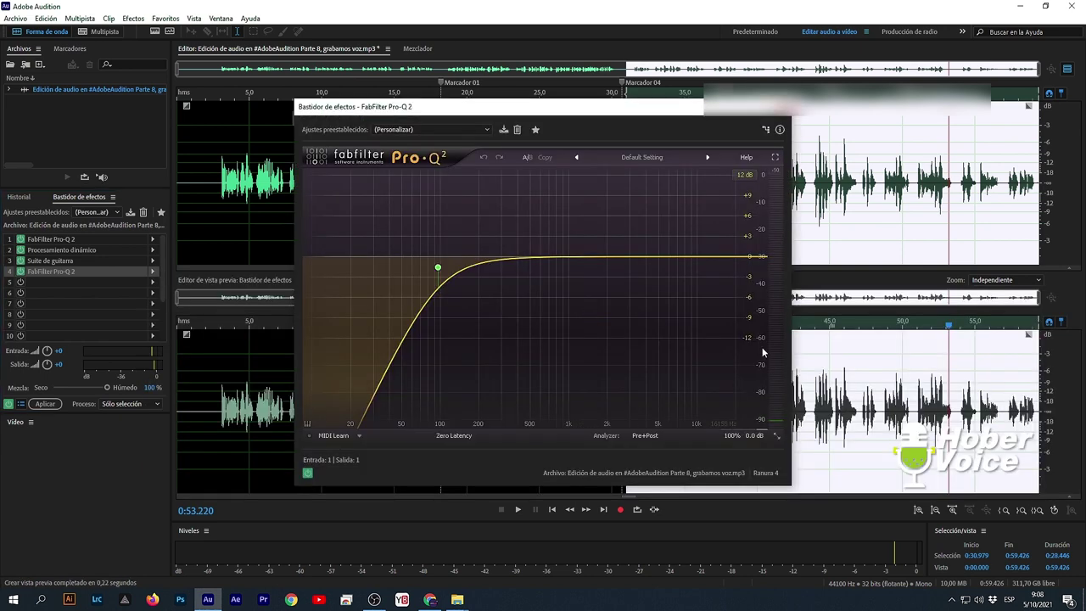
# Delete the default low-cut band from the slot 4 Pro-Q 2 and move its window off the selected waveform.
pyautogui.rightClick(438, 268)
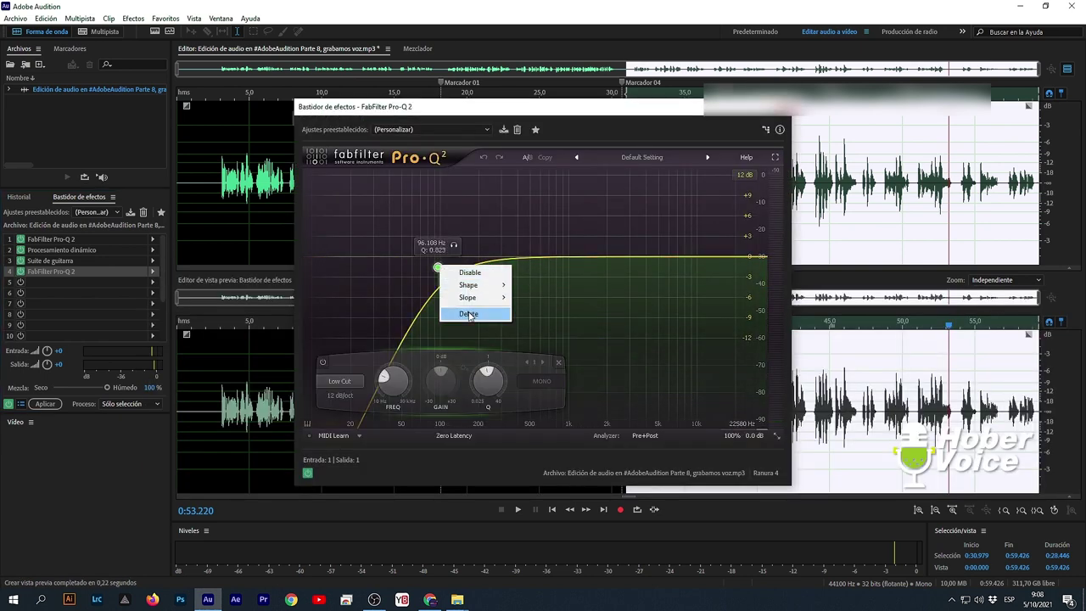
pyautogui.click(468, 314)
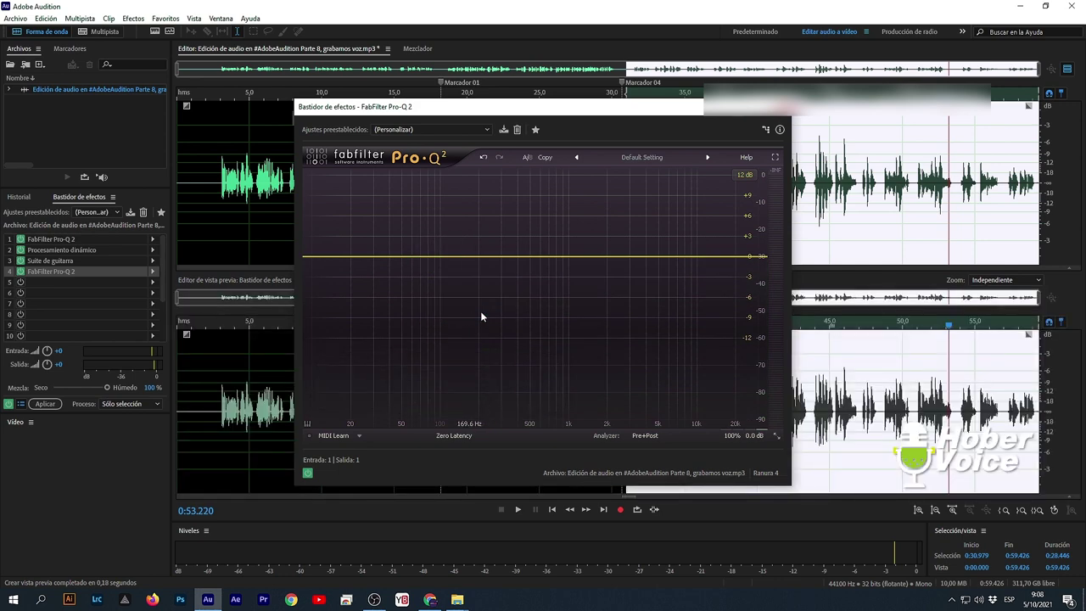
pyautogui.moveTo(681, 112); pyautogui.dragTo(524, 121)
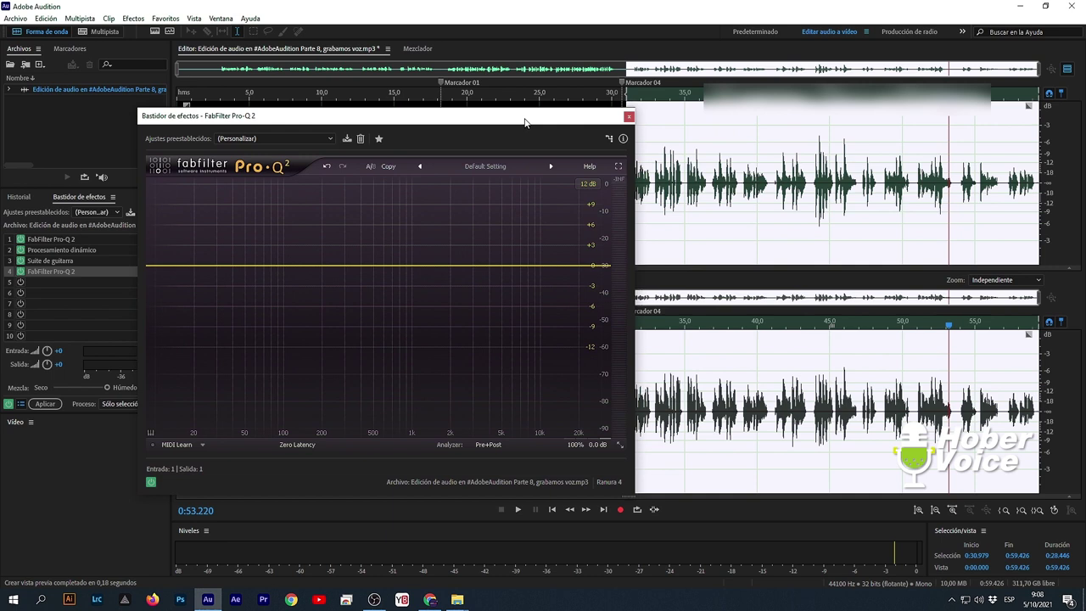
# Place the playhead near the start of the selected voice, reposition the Pro-Q 2 window clear of it, and start playback.
pyautogui.click(628, 99)
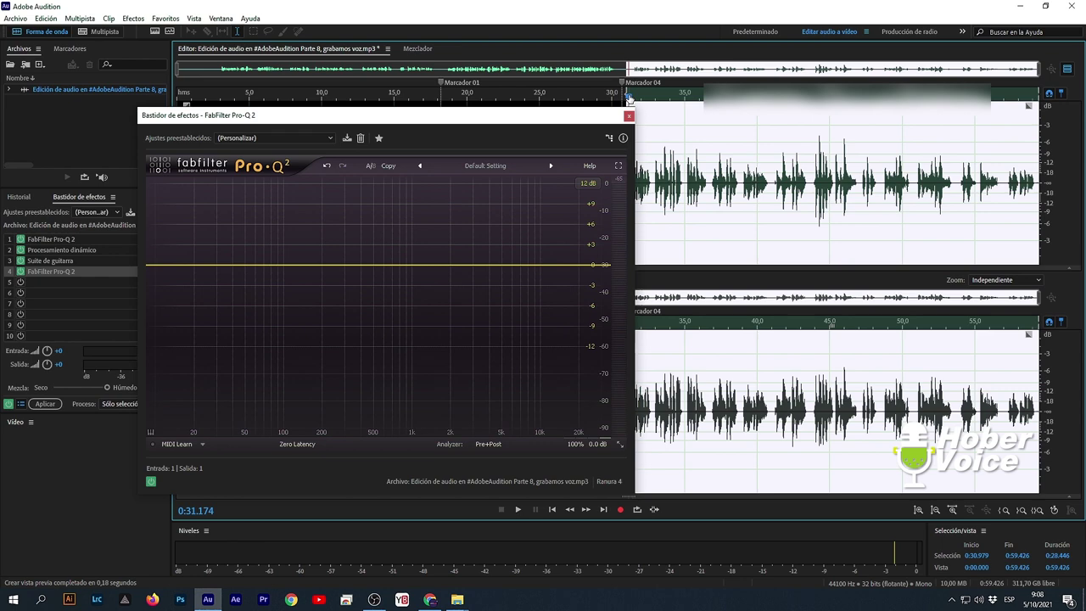
pyautogui.moveTo(597, 121); pyautogui.dragTo(558, 104)
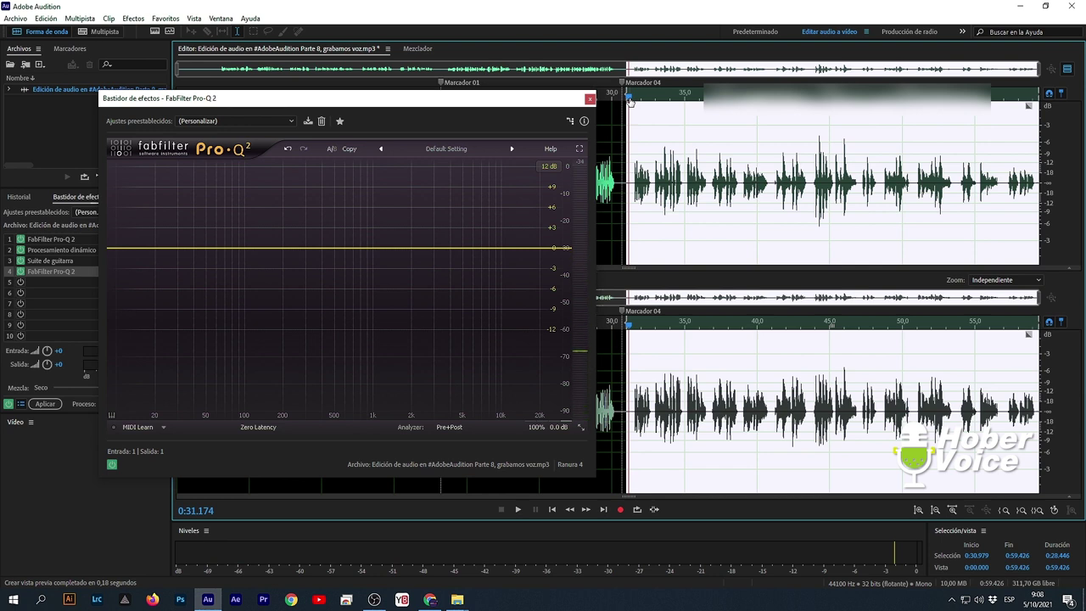
pyautogui.moveTo(525, 106); pyautogui.dragTo(536, 110)
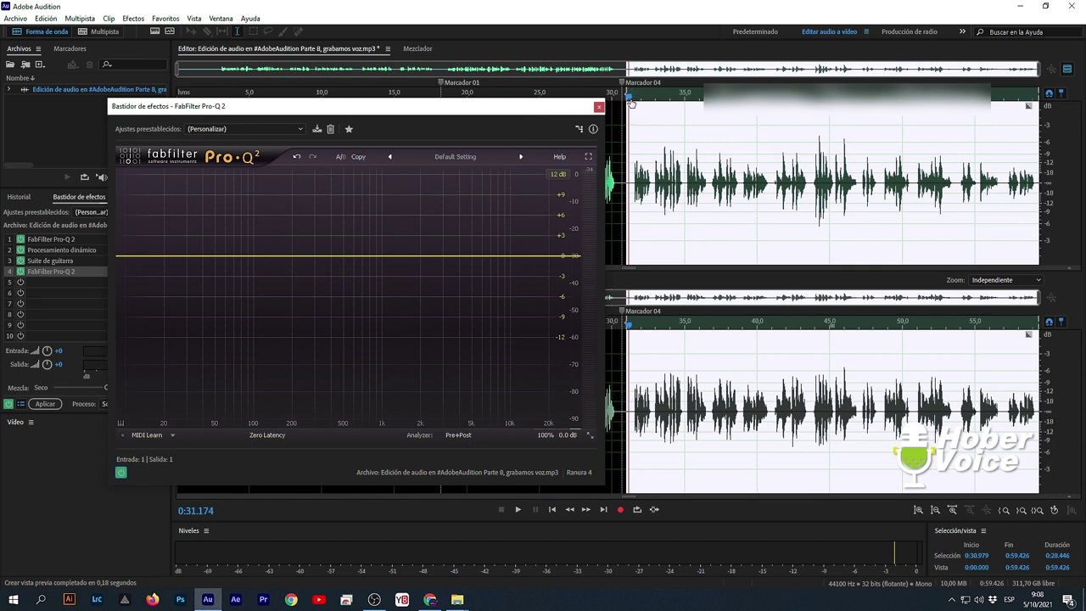
pyautogui.press('space')
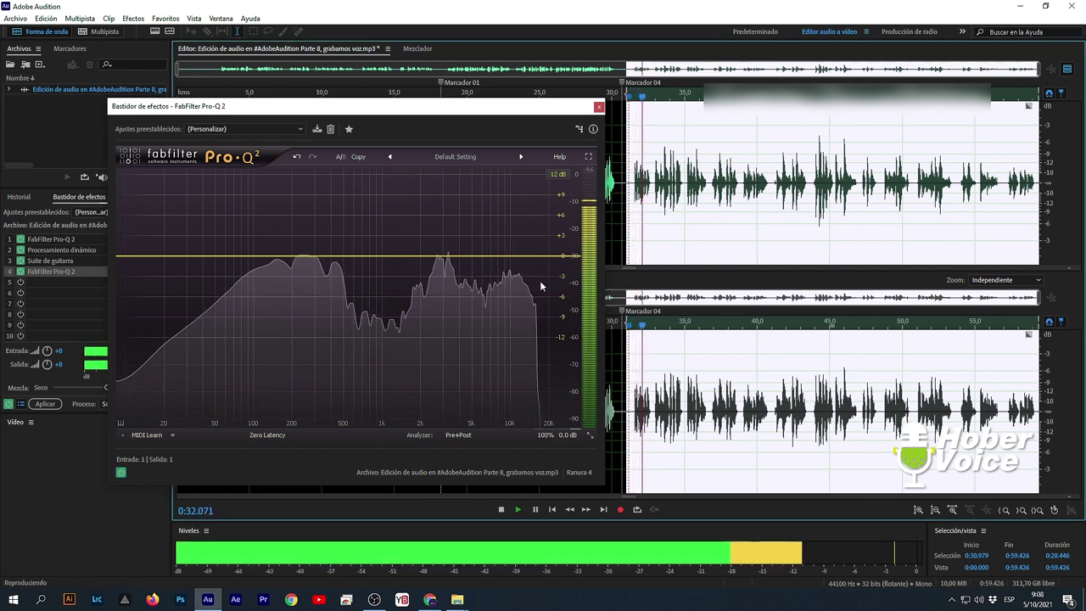
# Add a bell boost of +3.83 dB at 14302 Hz with Q 1 in the Pro-Q 2 and audition that band in solo.
pyautogui.moveTo(472, 251); pyautogui.dragTo(531, 235)
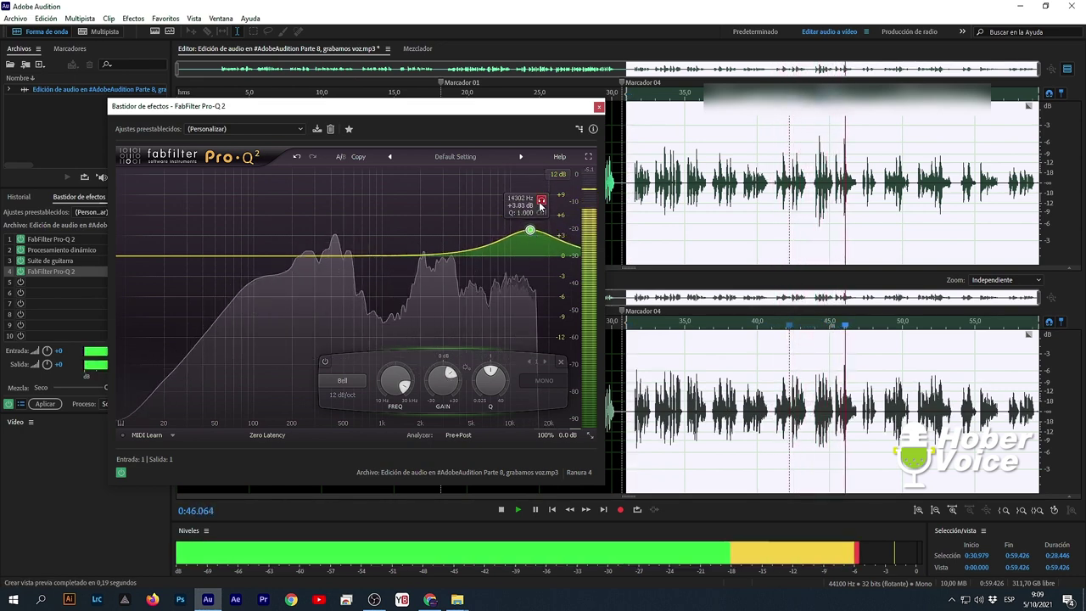
pyautogui.click(540, 201)
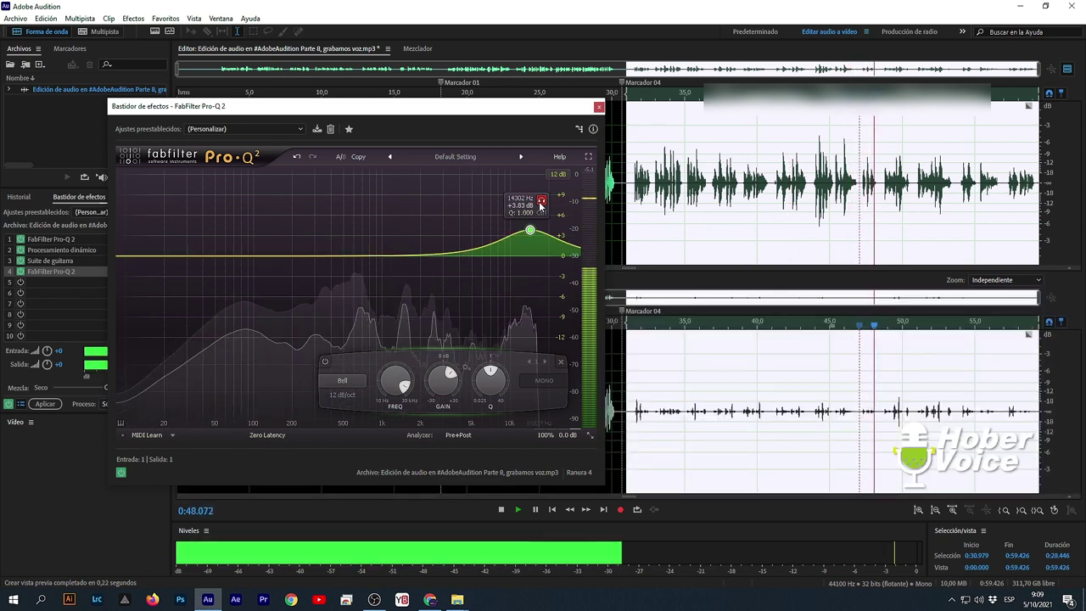
pyautogui.moveTo(560, 212); pyautogui.dragTo(543, 222)
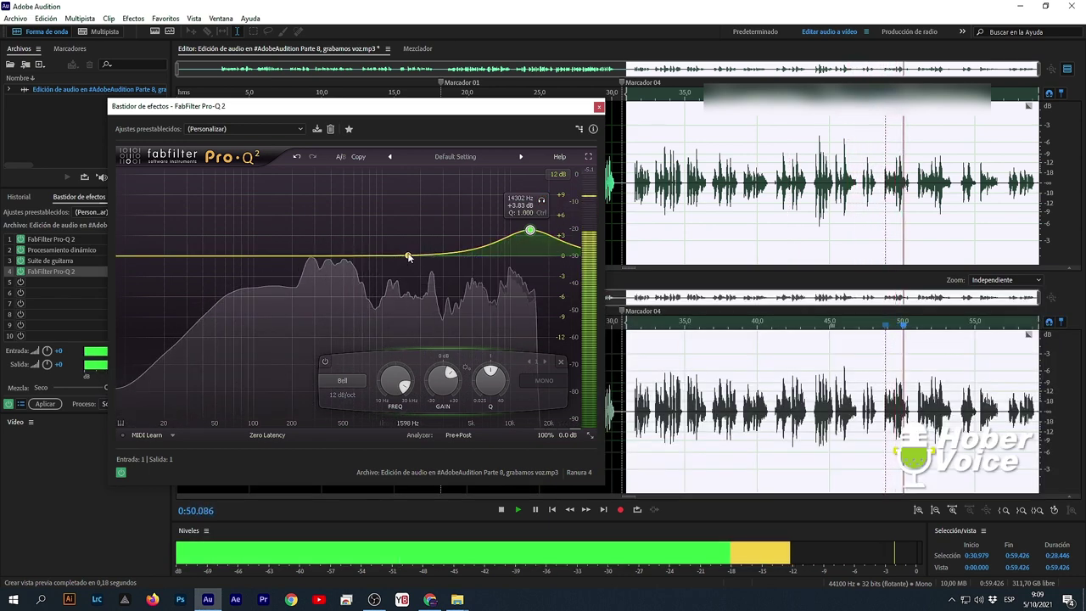
# Add a narrow bell cut of about -3 dB at about 250 Hz in the slot 4 Pro-Q 2.
pyautogui.moveTo(322, 256); pyautogui.dragTo(335, 278)
pyautogui.moveTo(383, 378); pyautogui.dragTo(389, 383)
pyautogui.moveTo(335, 277); pyautogui.dragTo(321, 296)
pyautogui.click(354, 298)
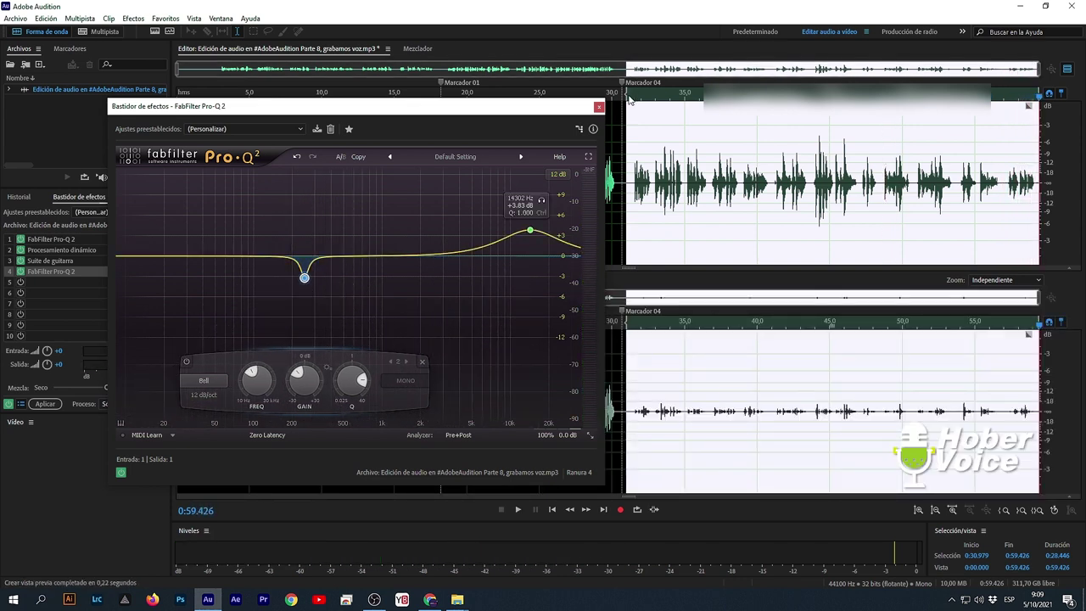
# Play the selection in a loop and reshape the low-mid cut to 237.13 Hz, -1.58 dB and Q 3.146.
pyautogui.press('space')
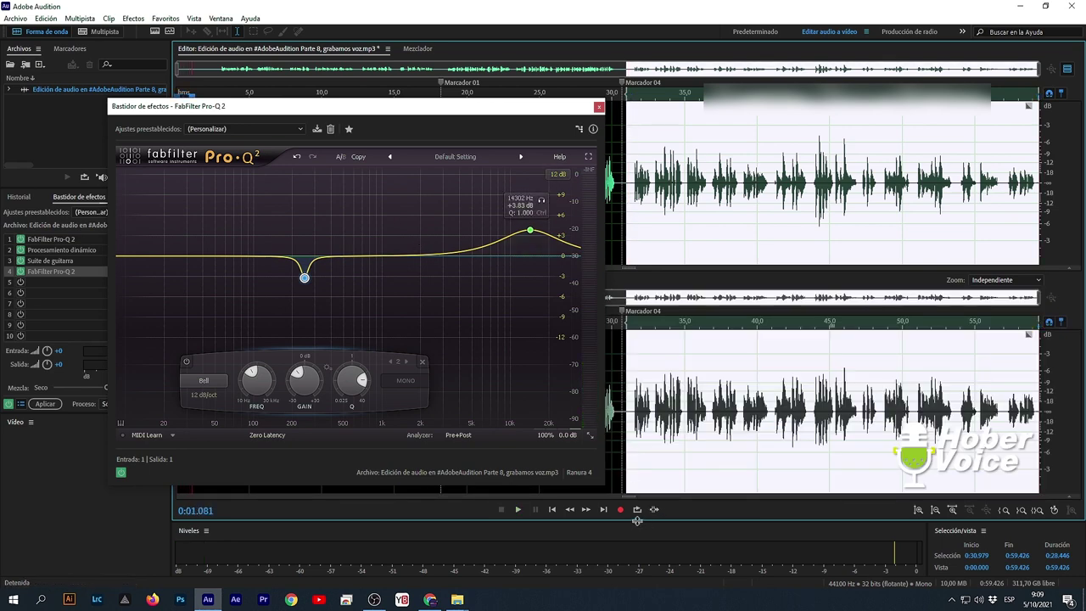
pyautogui.press('space')
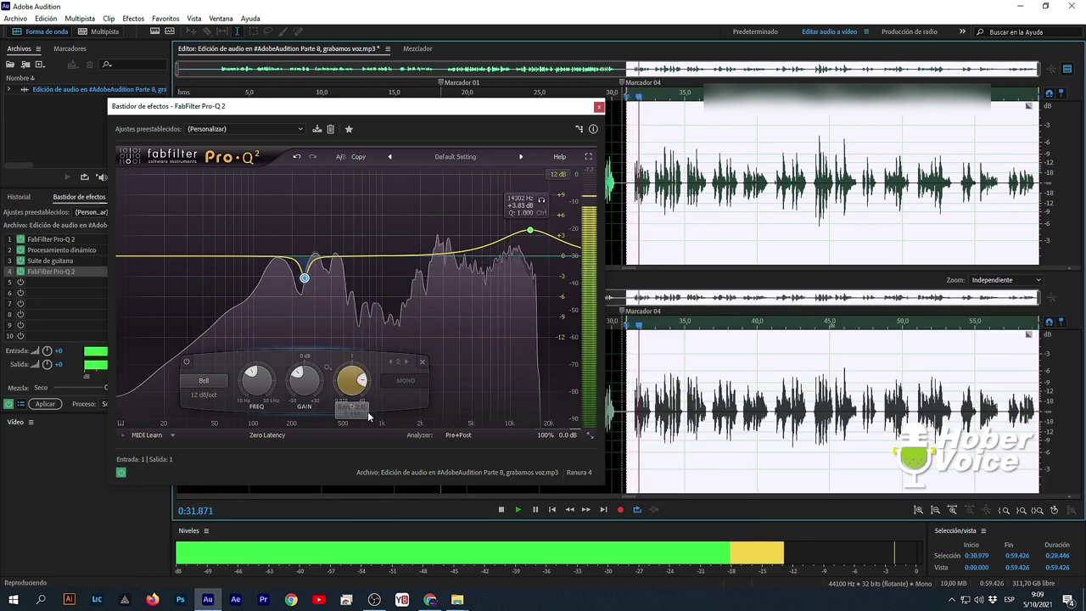
pyautogui.moveTo(320, 300); pyautogui.dragTo(301, 266)
pyautogui.scroll(-5, 356, 377)
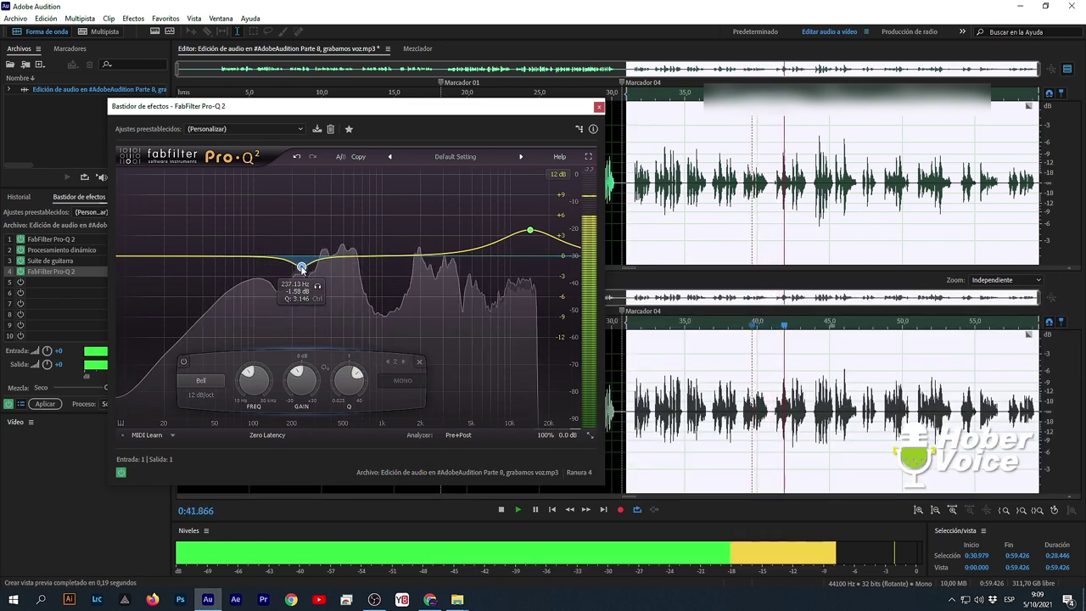
# Audition the low-mid cut in solo, retune it to 257.18 Hz while listening, and stop playback.
pyautogui.click(317, 287)
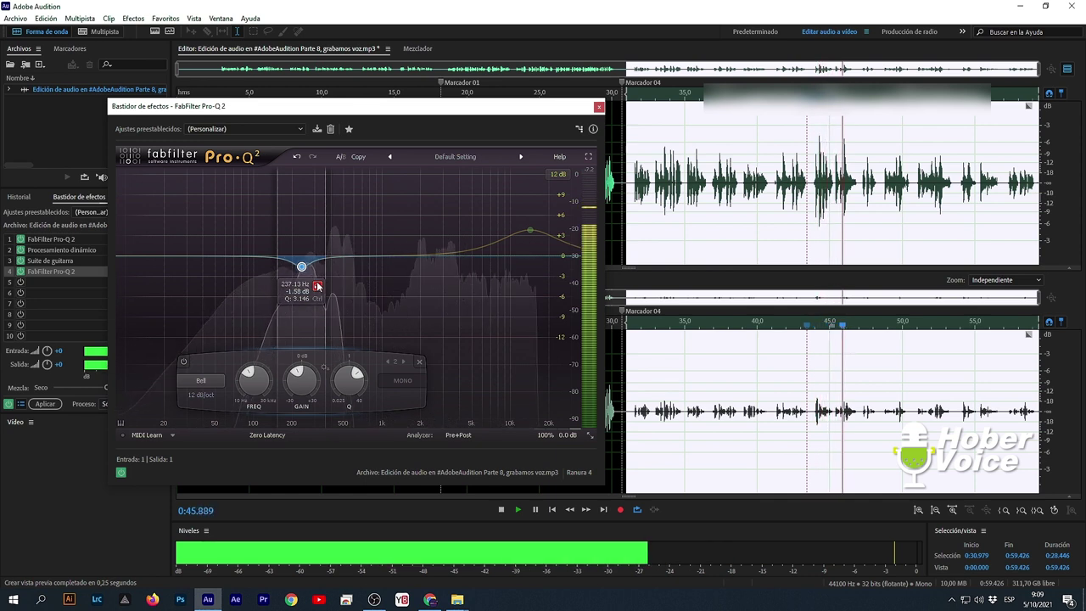
pyautogui.click(317, 287)
pyautogui.press('space')
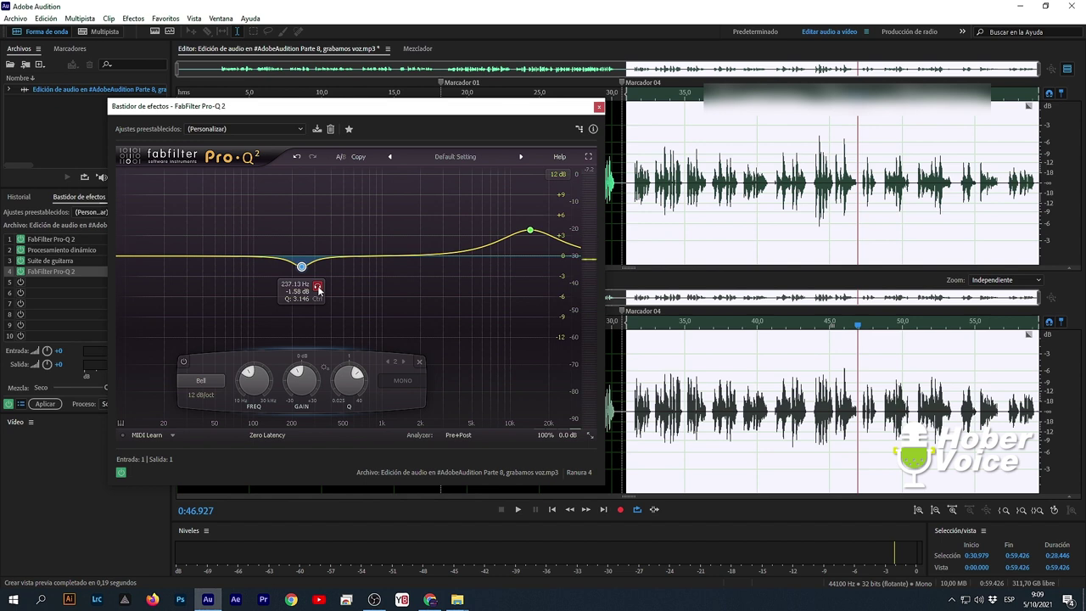
pyautogui.moveTo(318, 290)
pyautogui.mouseDown()
pyautogui.moveTo(331, 290)
pyautogui.moveTo(321, 290)
pyautogui.mouseUp()
pyautogui.press('space')
pyautogui.press('space')
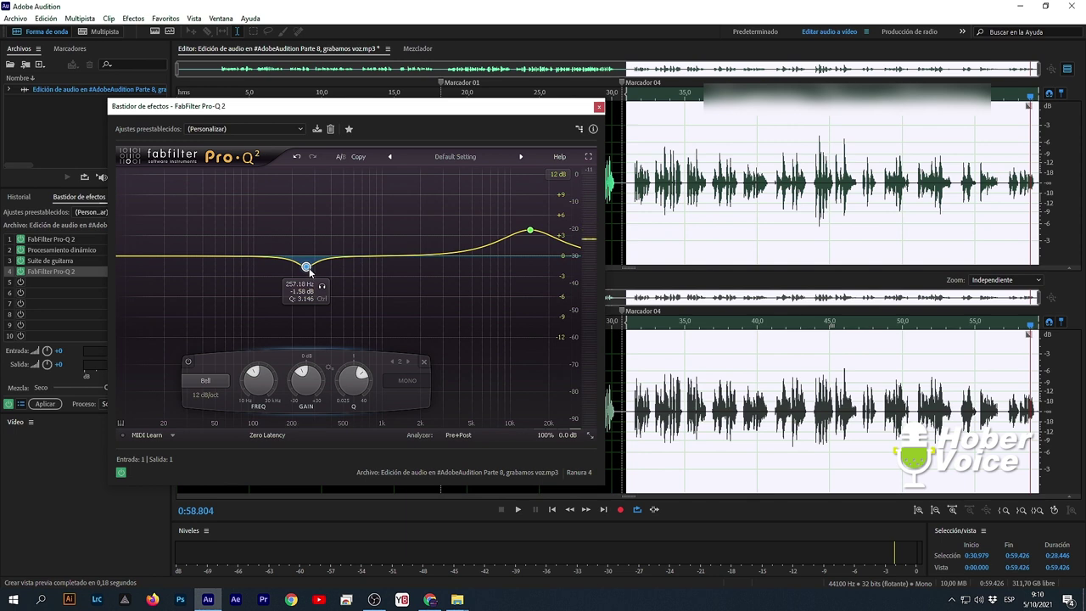
# Set the low-mid cut to -3.25 dB with Q 9.863 at about 250 Hz, play the result, and close the equalizer.
pyautogui.moveTo(309, 270); pyautogui.dragTo(306, 279)
pyautogui.scroll(-5, 358, 371)
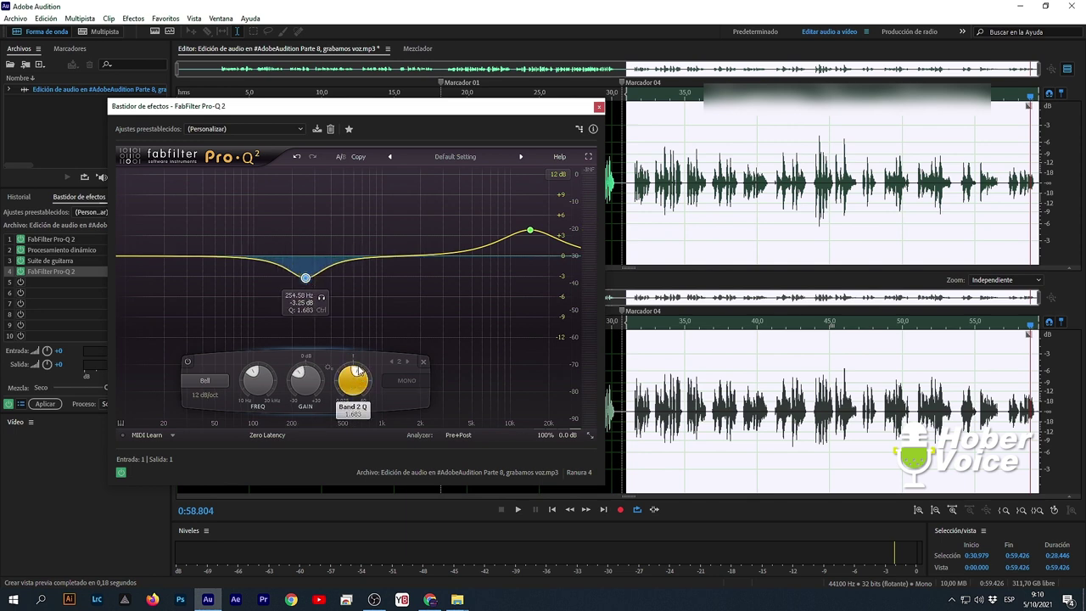
pyautogui.scroll(10, 359, 371)
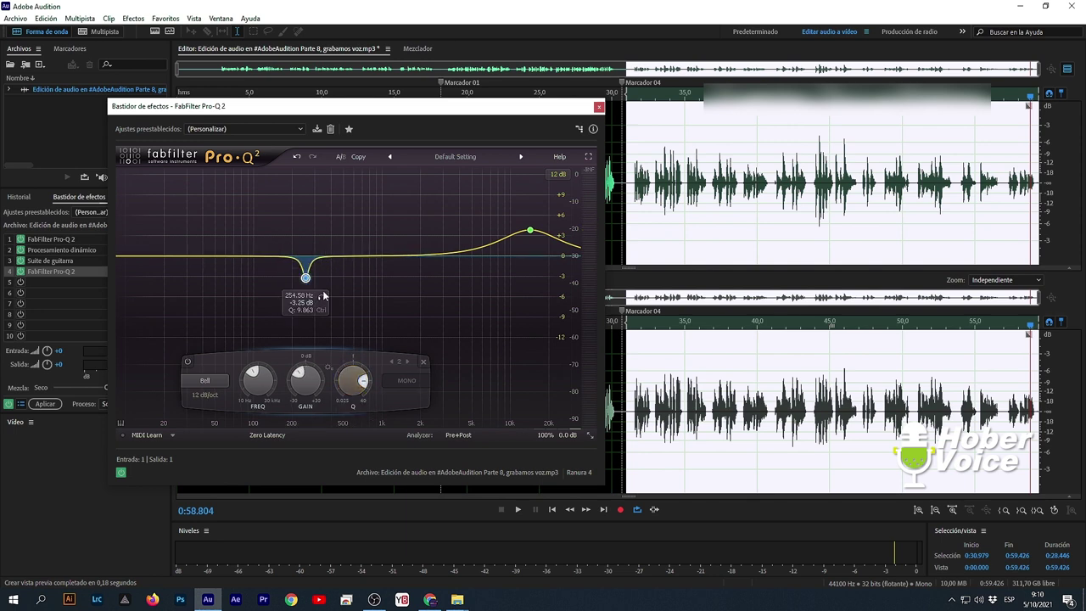
pyautogui.moveTo(322, 302)
pyautogui.mouseDown()
pyautogui.moveTo(319, 291)
pyautogui.moveTo(320, 301)
pyautogui.mouseUp()
pyautogui.press('space')
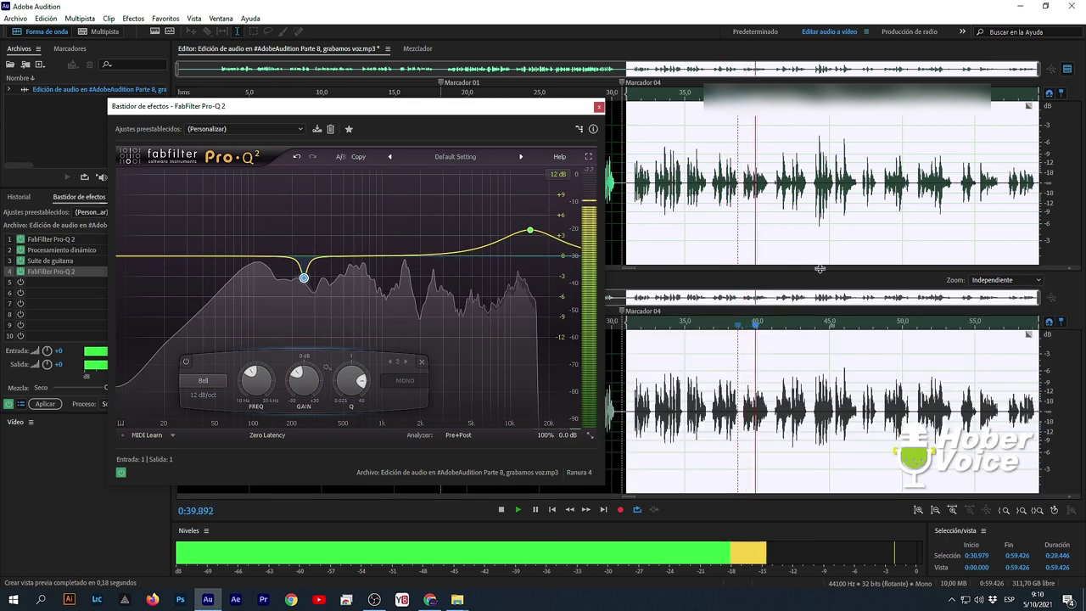
pyautogui.click(599, 108)
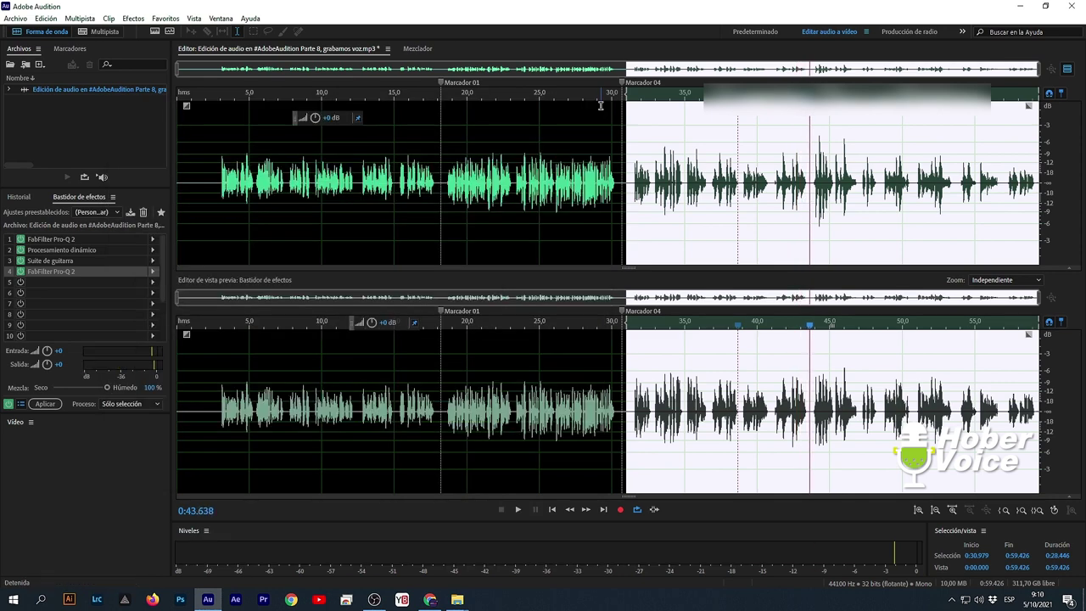
# Reopen the slot 4 Pro-Q 2, add a 12 dB/oct low-cut band at about 50 Hz, and close the window.
pyautogui.doubleClick(77, 272)
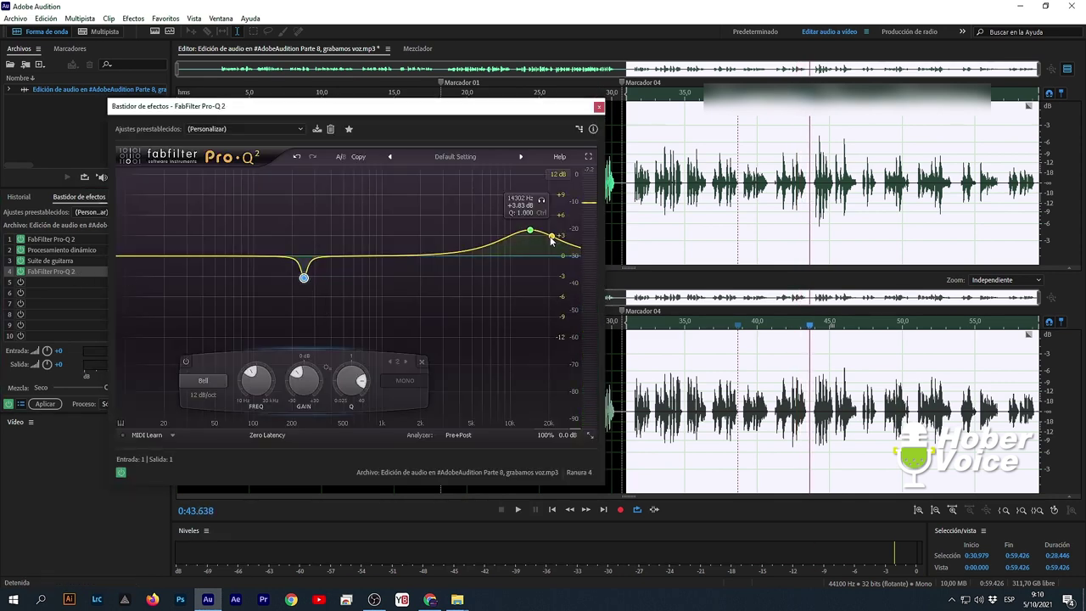
pyautogui.moveTo(532, 234)
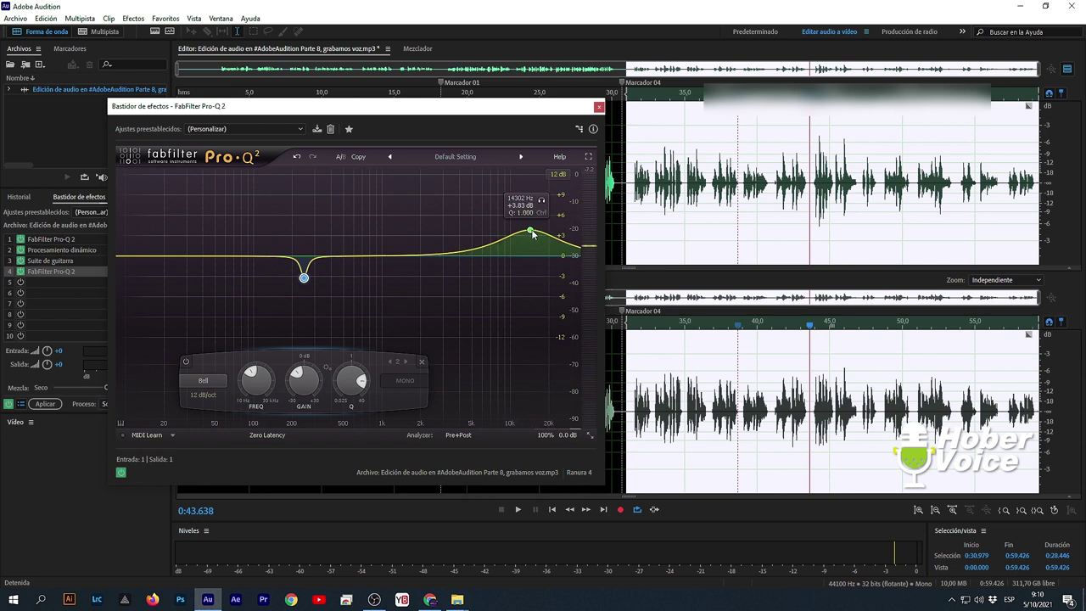
pyautogui.moveTo(301, 308)
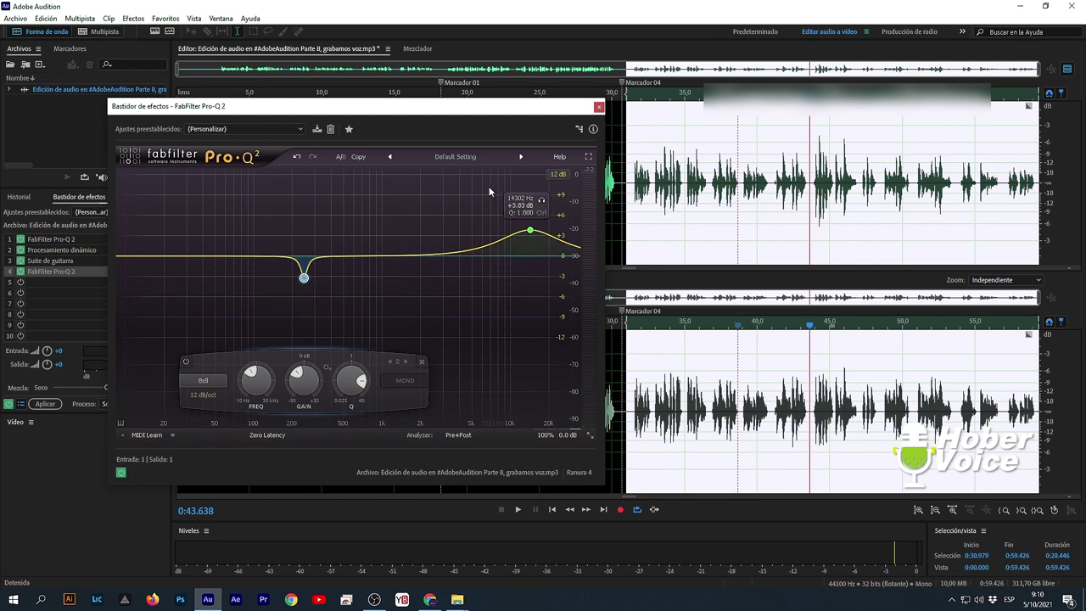
pyautogui.click(120, 257)
pyautogui.moveTo(125, 257); pyautogui.dragTo(219, 255)
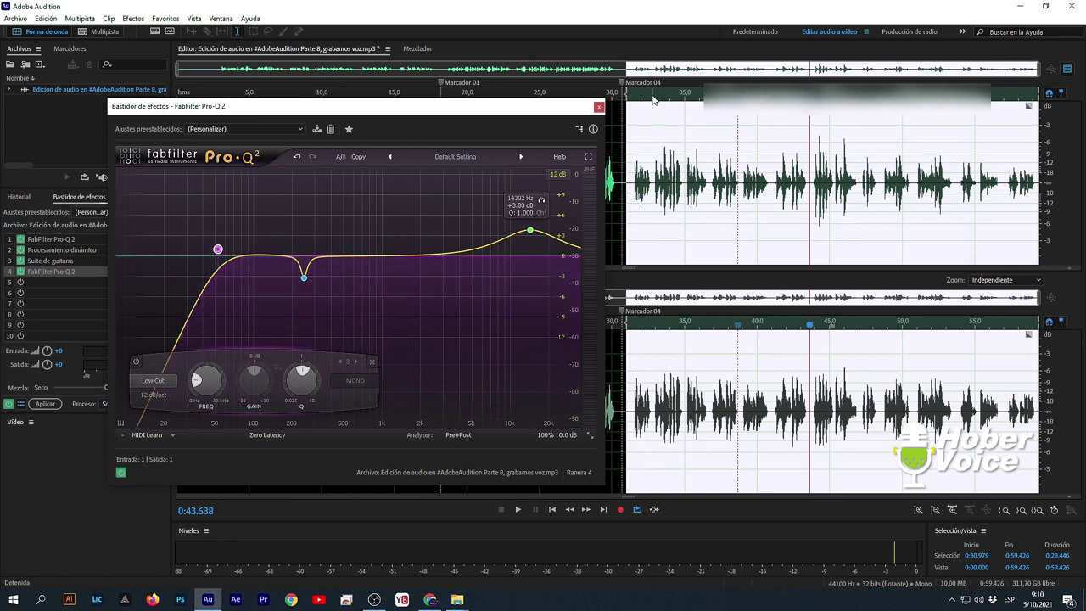
pyautogui.click(598, 108)
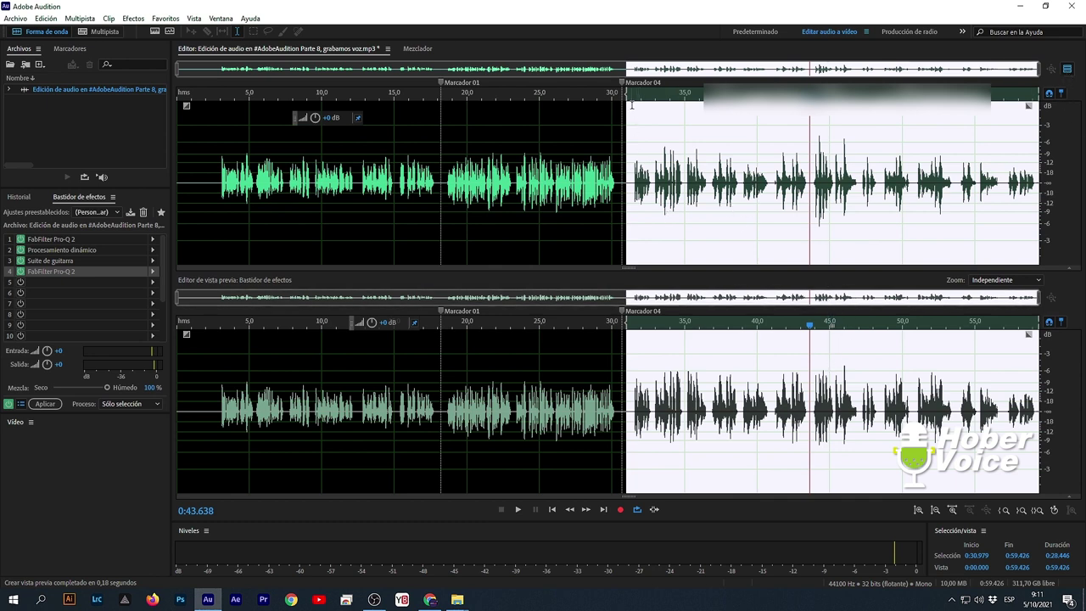
# Compare the voice from the selection's start with the whole effects rack switched off and back on during playback, and stop.
pyautogui.click(632, 99)
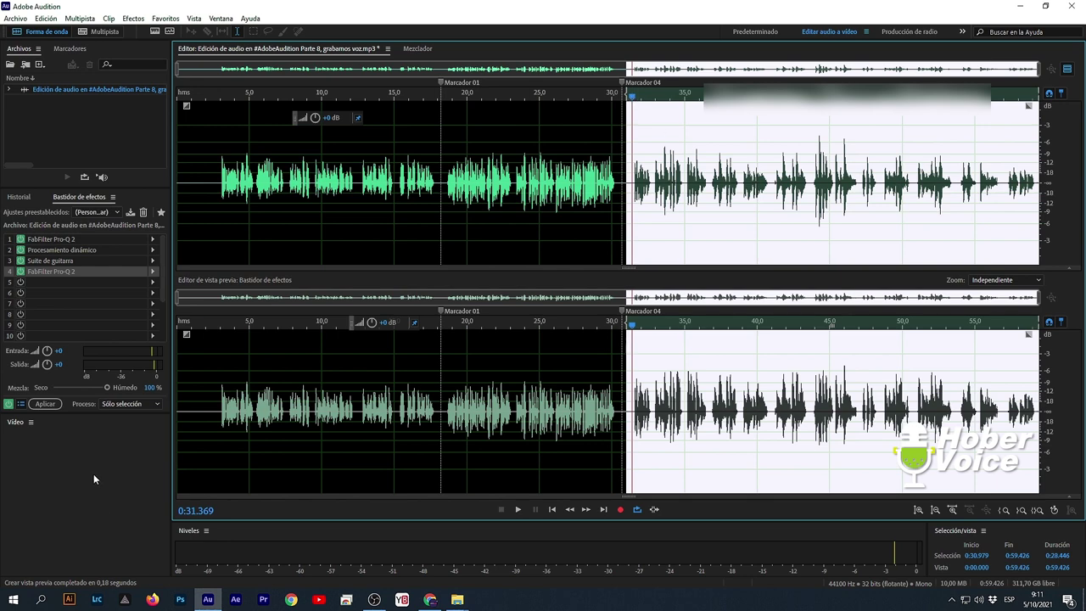
pyautogui.click(9, 405)
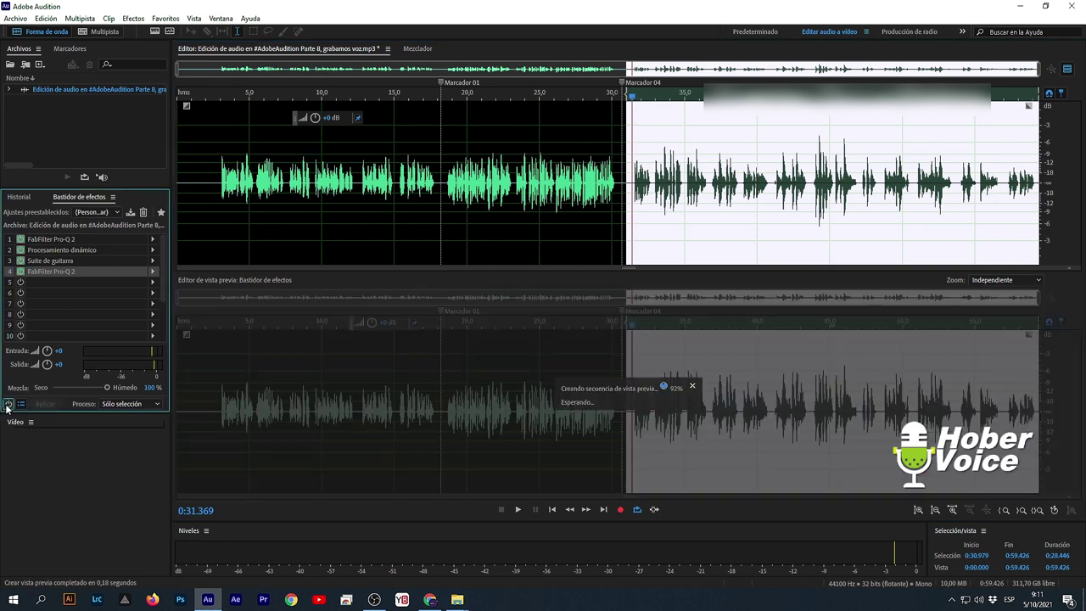
pyautogui.press('space')
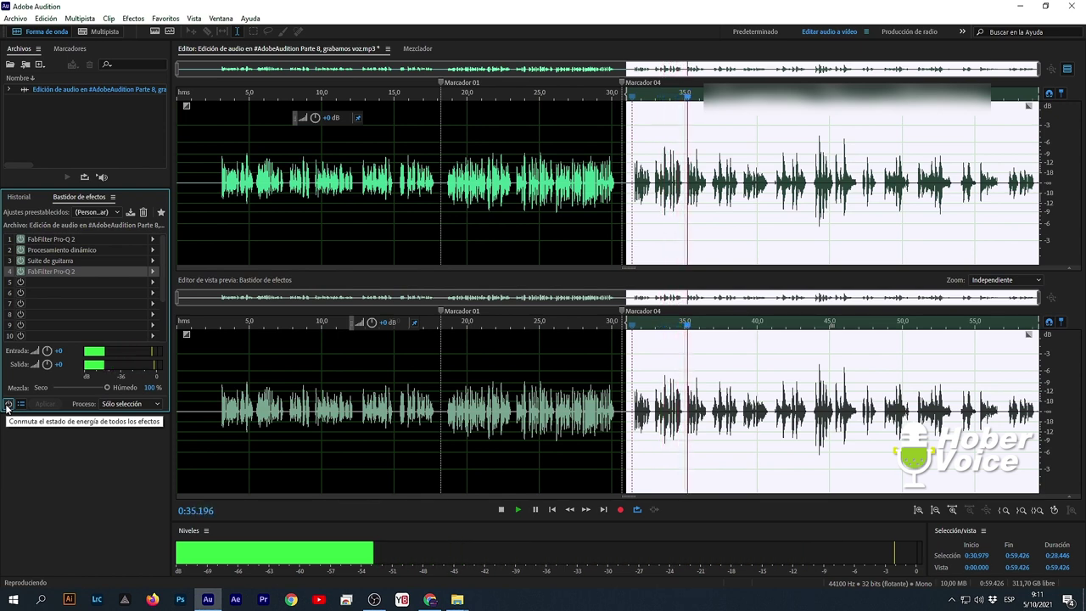
pyautogui.click(8, 405)
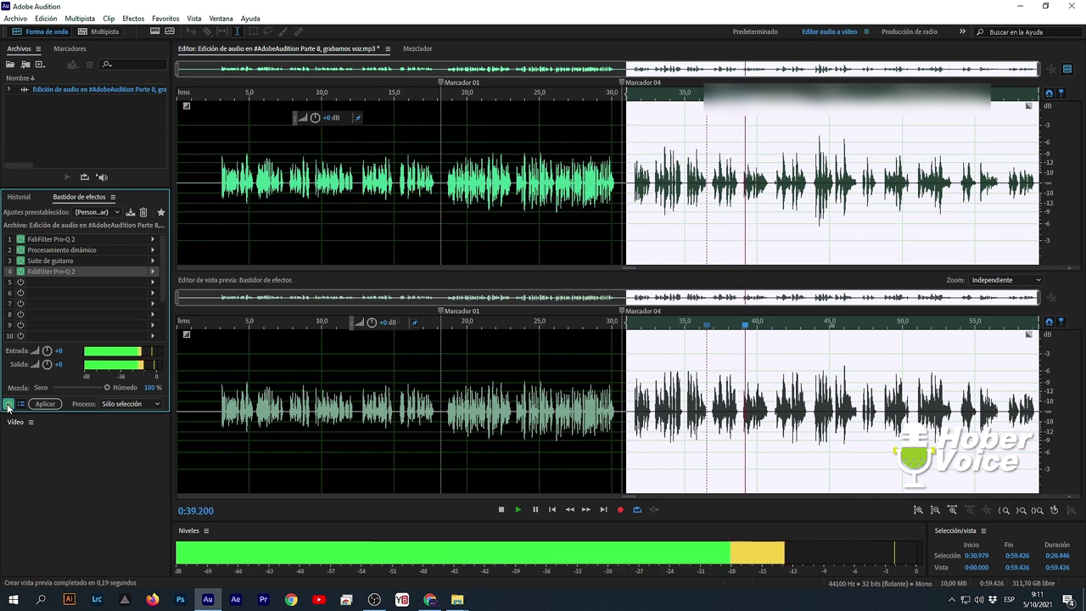
pyautogui.press('space')
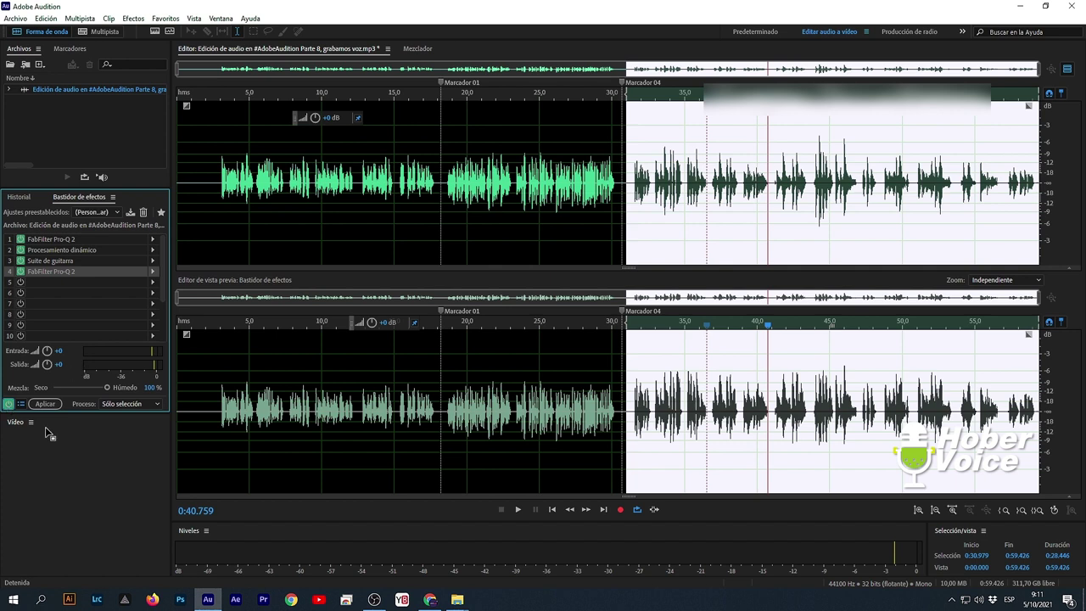
# Hide the preview editor and silence the small noise from 0:41.051 to 0:41.309 in the waveform.
pyautogui.click(627, 269)
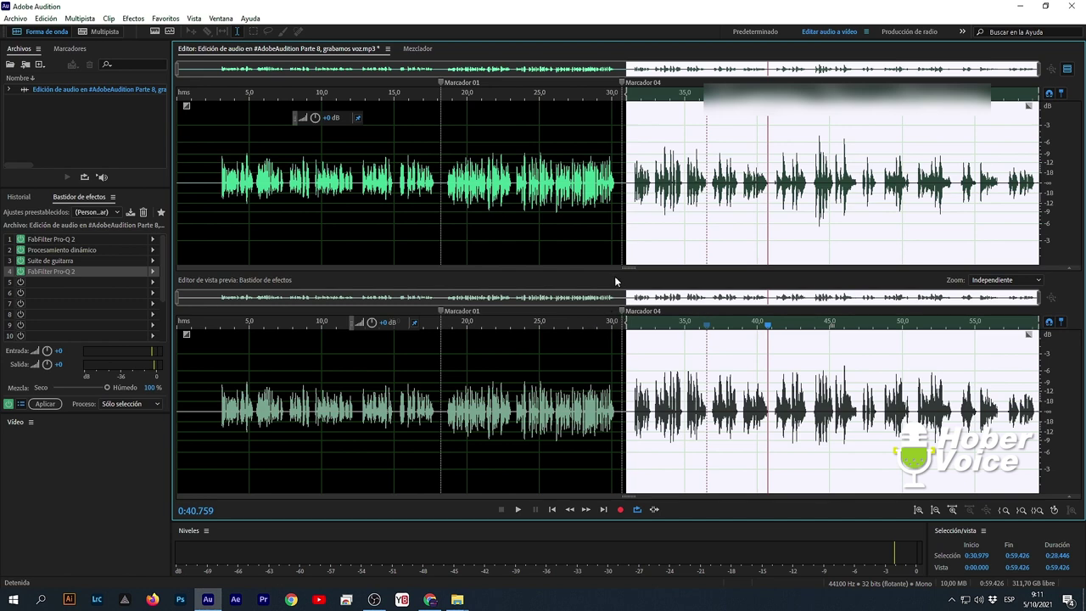
pyautogui.click(1066, 68)
pyautogui.scroll(5, 808, 319)
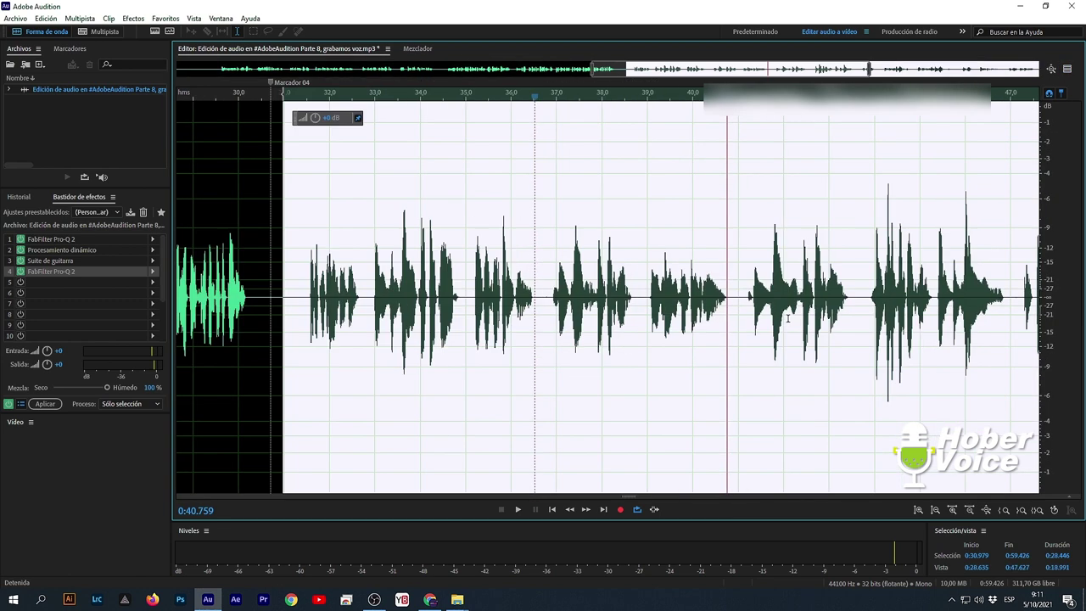
pyautogui.scroll(-3, 751, 309)
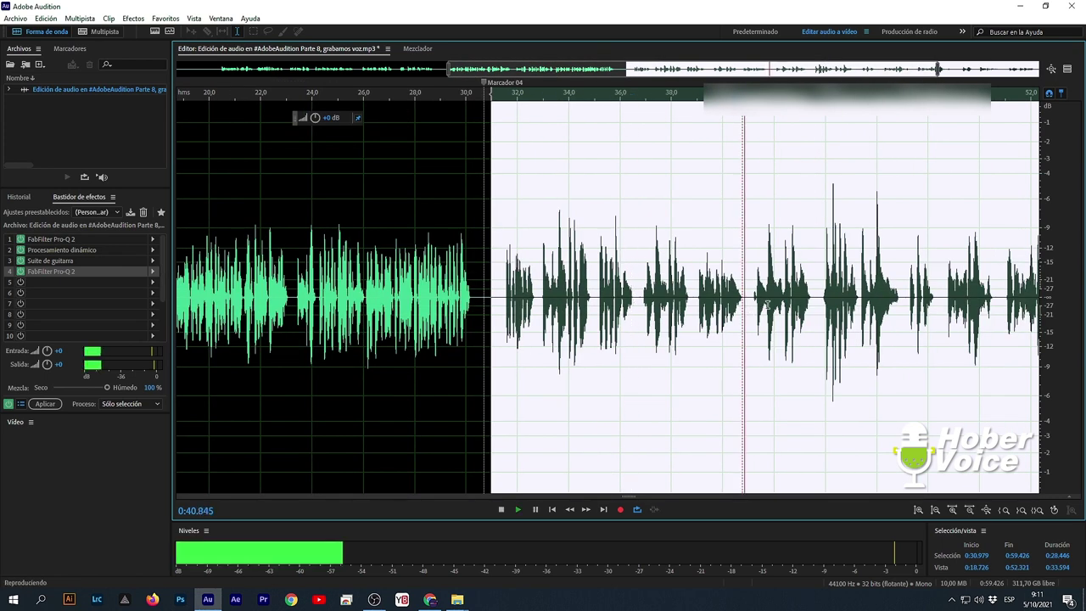
pyautogui.scroll(3, 750, 309)
pyautogui.moveTo(741, 298); pyautogui.dragTo(693, 331)
pyautogui.rightClick(713, 297)
pyautogui.click(744, 514)
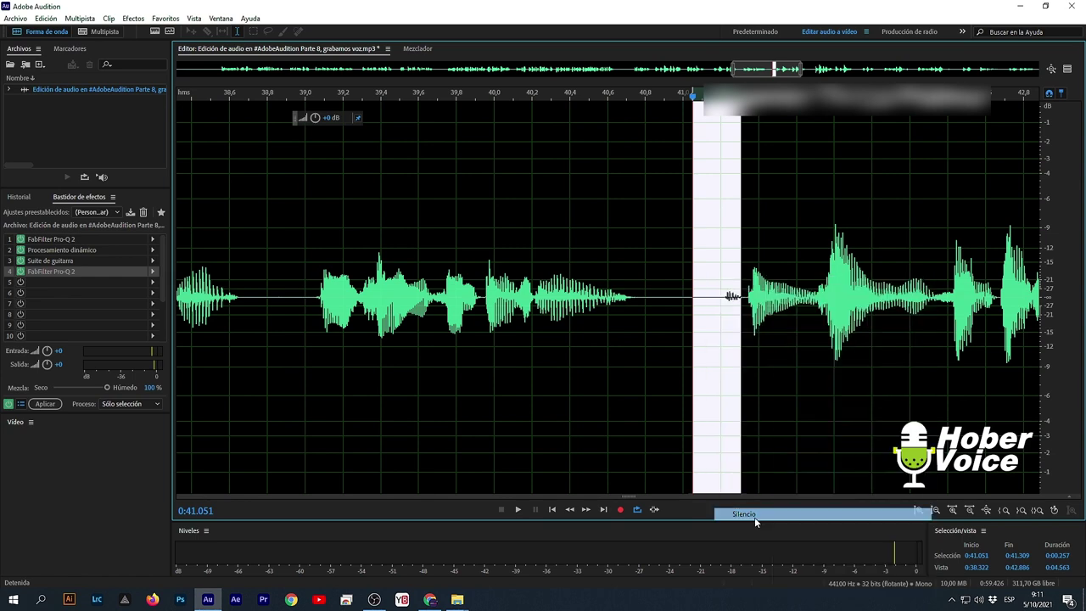
pyautogui.click(709, 334)
pyautogui.scroll(-6, 710, 336)
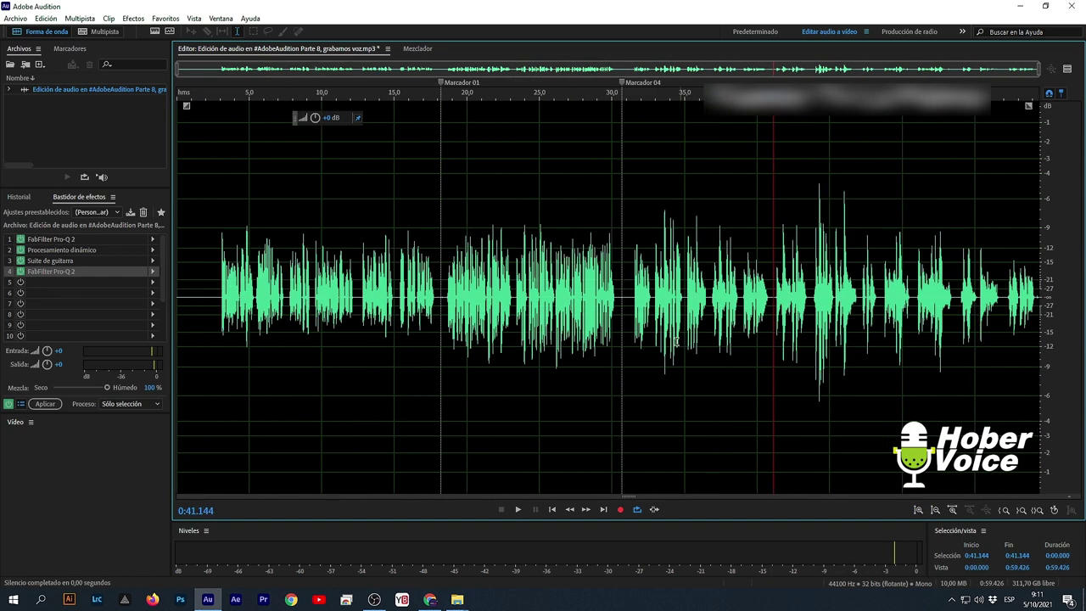
# Clear the trial selection of the voice after Marcador 04 and place the playhead at 0:30.979.
pyautogui.moveTo(627, 319); pyautogui.dragTo(1082, 343)
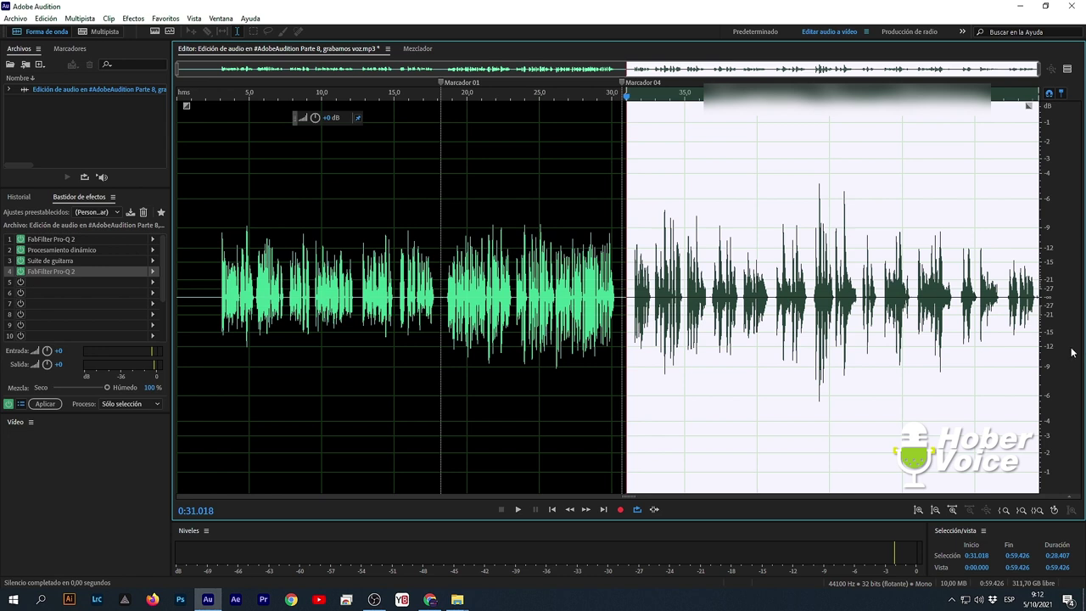
pyautogui.click(836, 321)
pyautogui.click(626, 318)
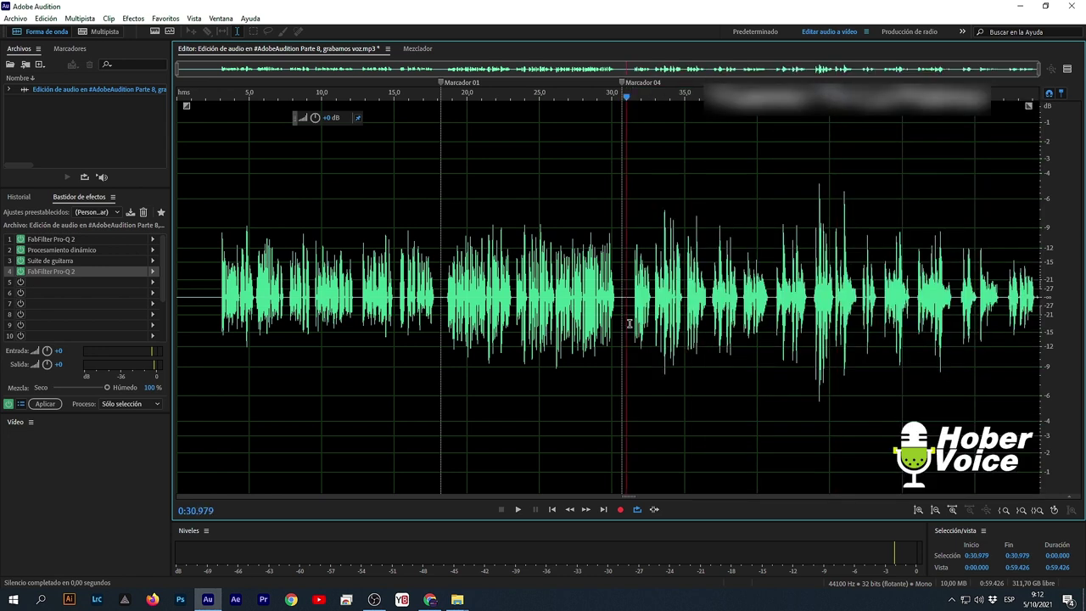
# Select the audio from 0:30.979 to the end and move the slot 4 Pro-Q 2 to slot 5.
pyautogui.hotkey('shift', 'End')
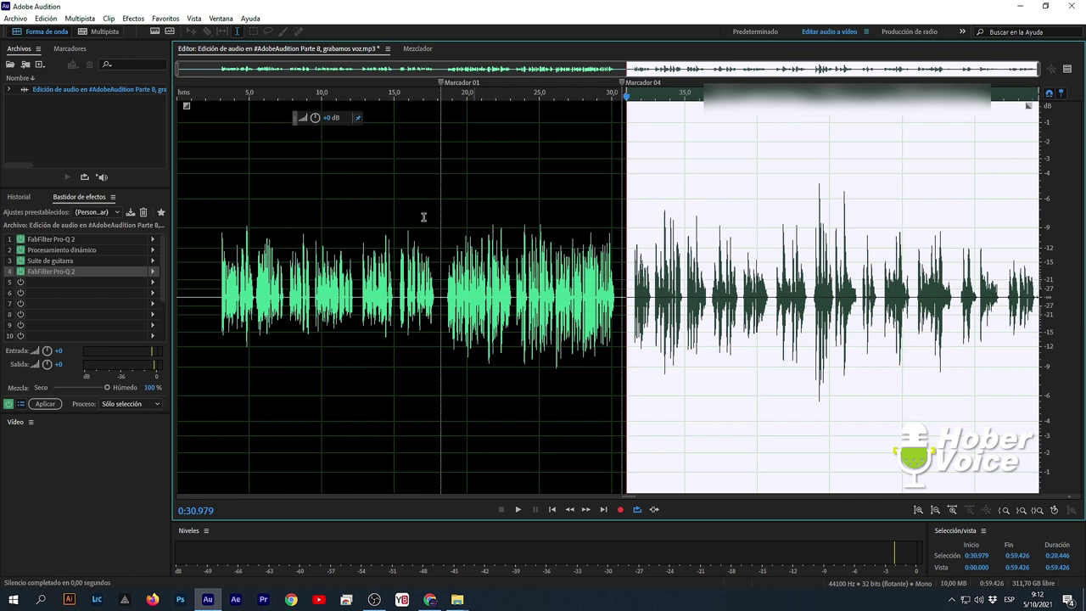
pyautogui.click(154, 282)
pyautogui.click(72, 272)
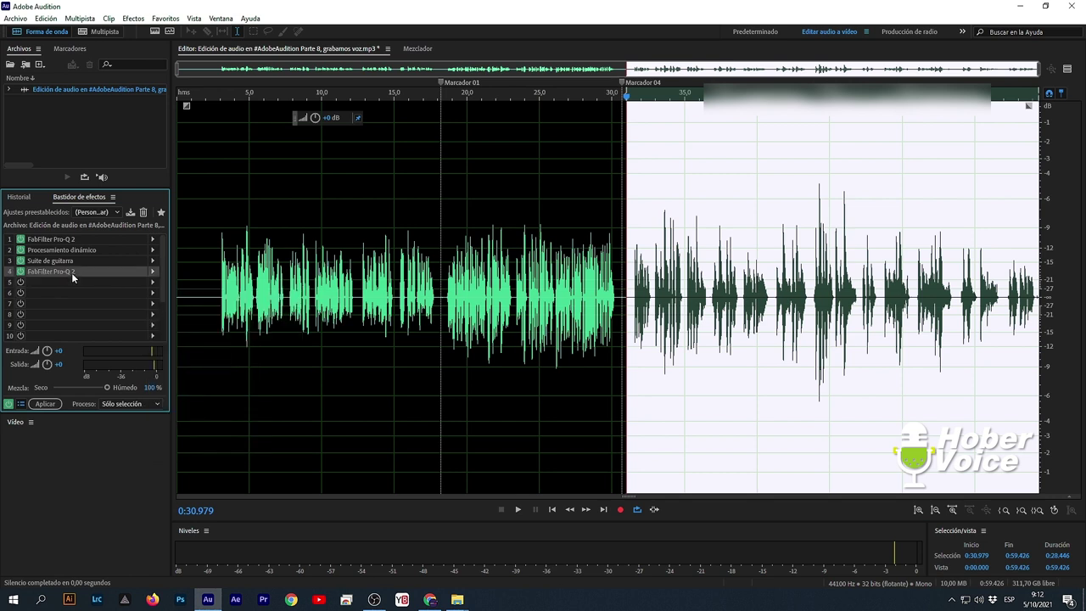
pyautogui.moveTo(72, 272); pyautogui.dragTo(74, 280)
# Insert the Waves RBass Mono VST3 effect in the emptied slot 4 and move its window clear of the selection's start.
pyautogui.click(154, 272)
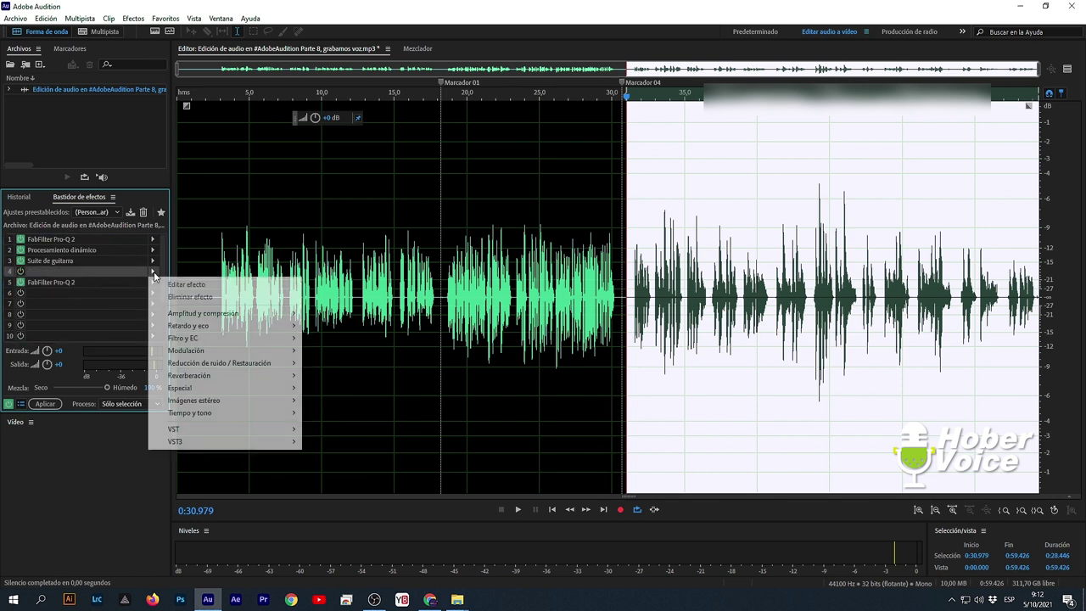
pyautogui.moveTo(285, 443)
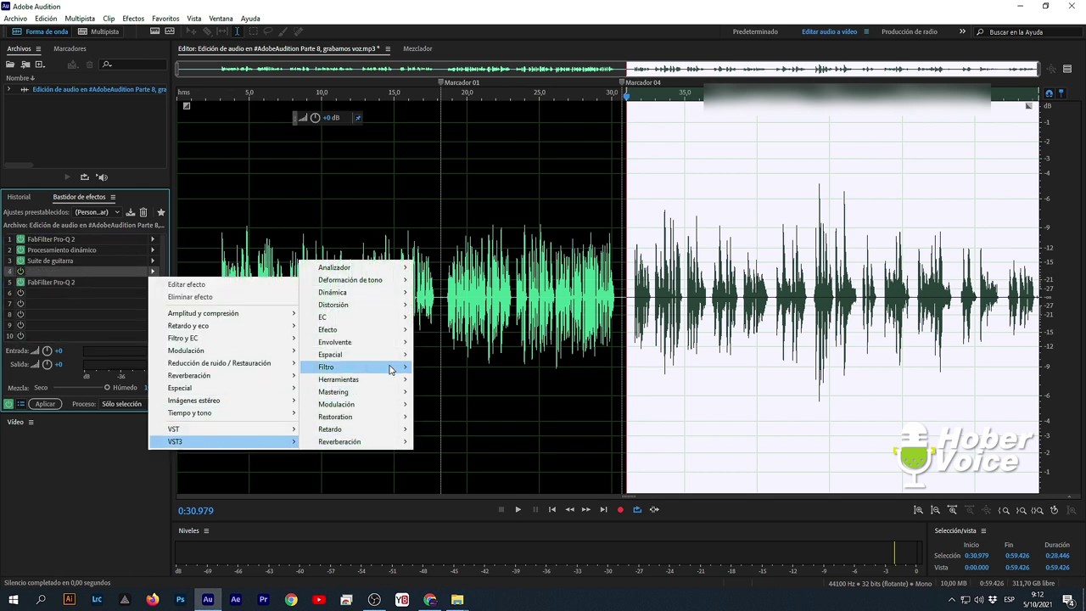
pyautogui.moveTo(390, 304)
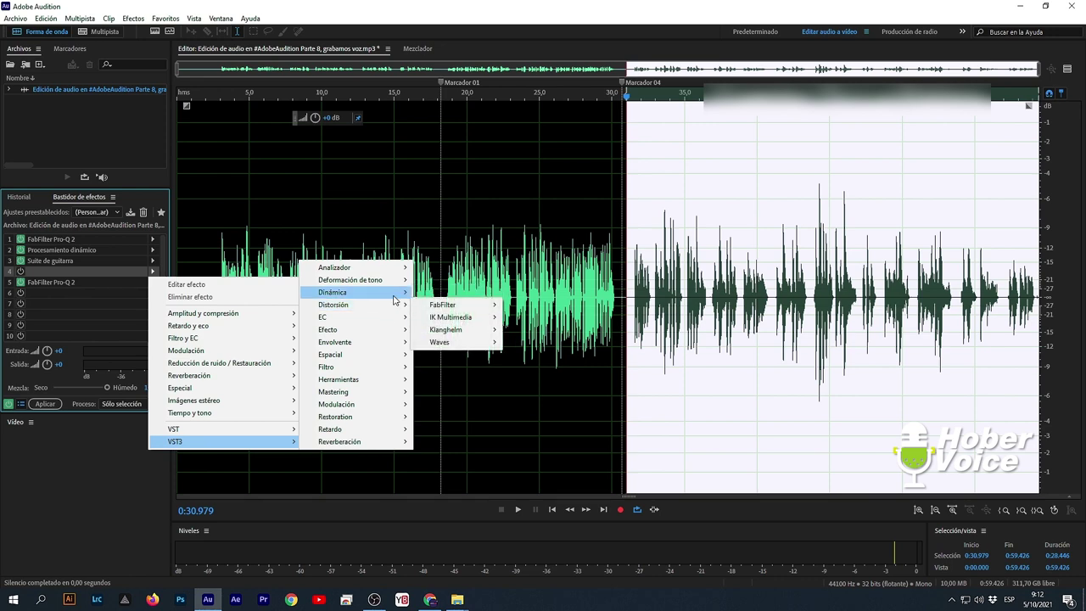
pyautogui.moveTo(458, 318)
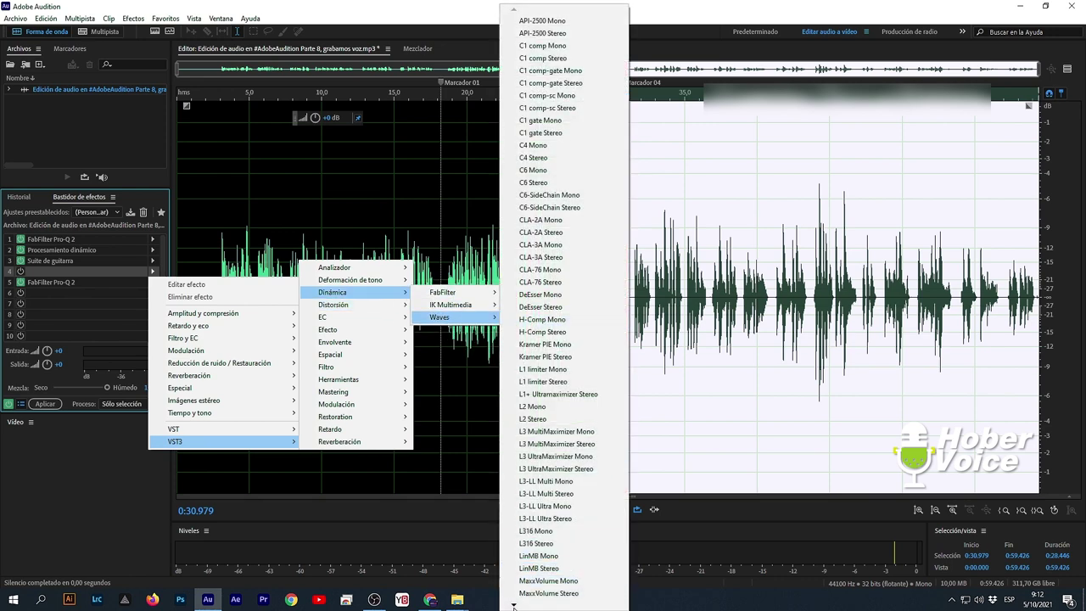
pyautogui.moveTo(513, 604)
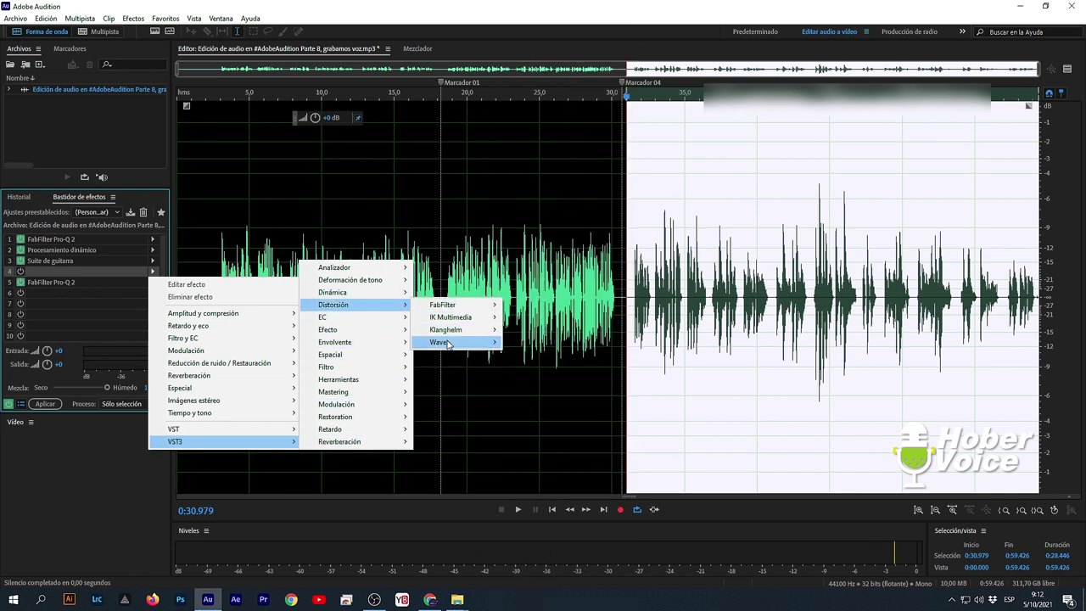
pyautogui.moveTo(424, 342)
pyautogui.moveTo(376, 329)
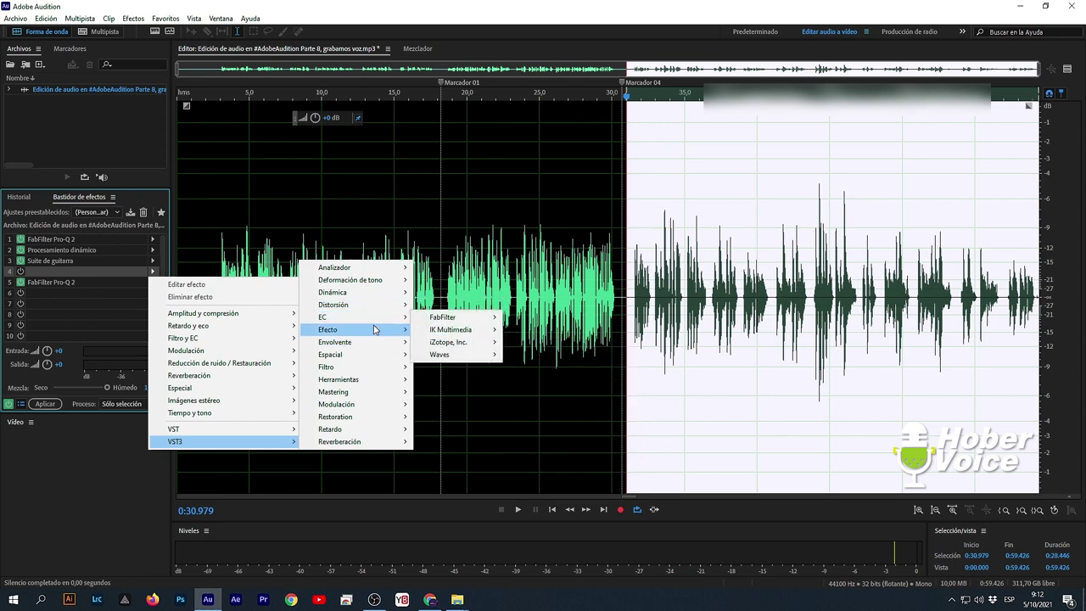
pyautogui.moveTo(443, 367)
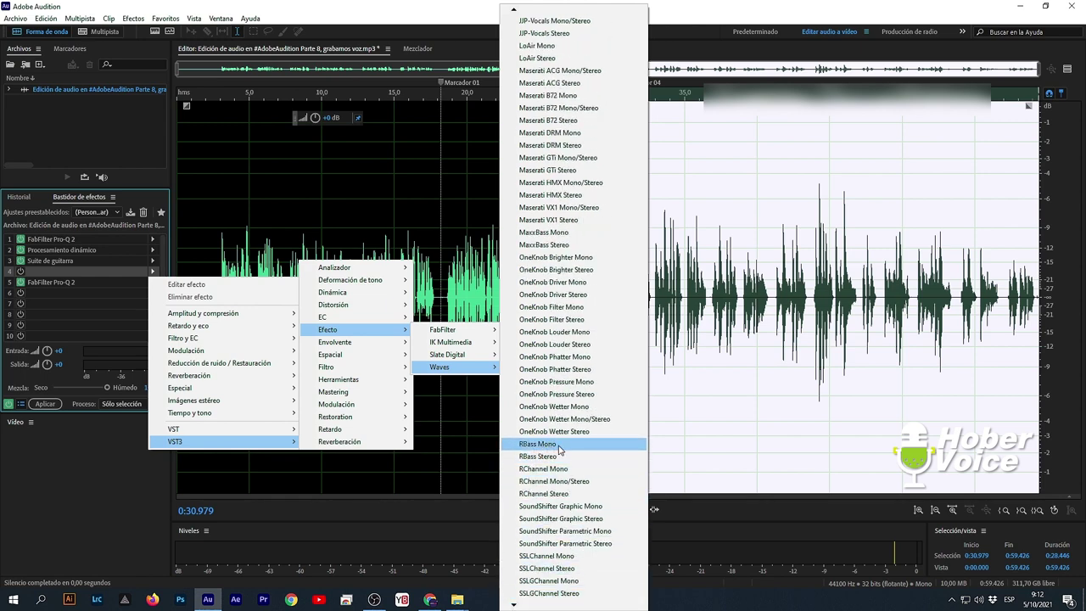
pyautogui.click(559, 445)
pyautogui.moveTo(516, 155); pyautogui.dragTo(411, 160)
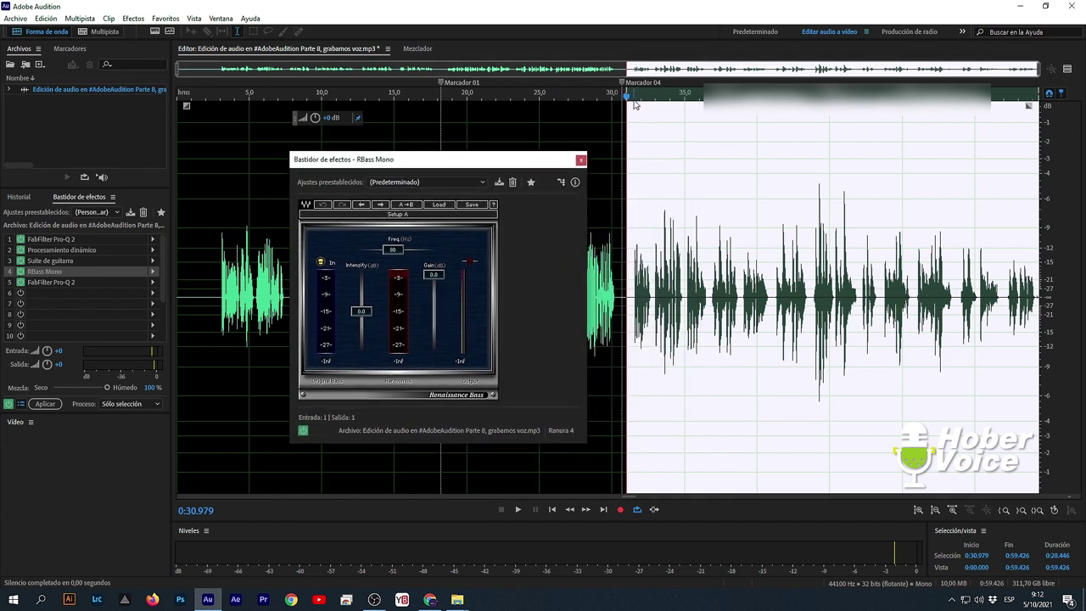
# Bypass RBass Mono, play the selection, and switch the effect back on during playback to compare the sound.
pyautogui.click(303, 432)
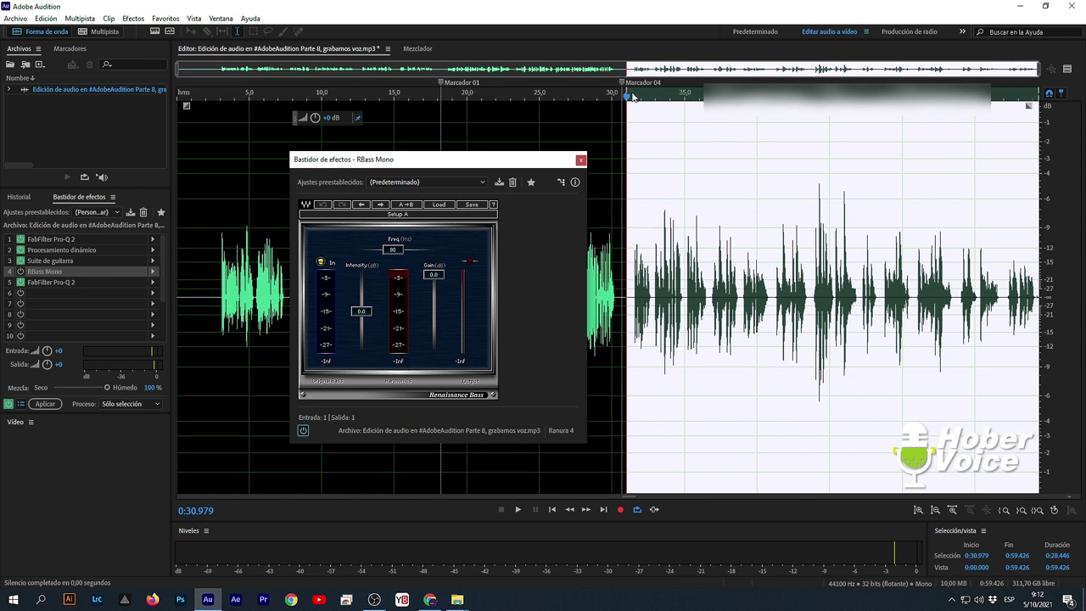
pyautogui.press('space')
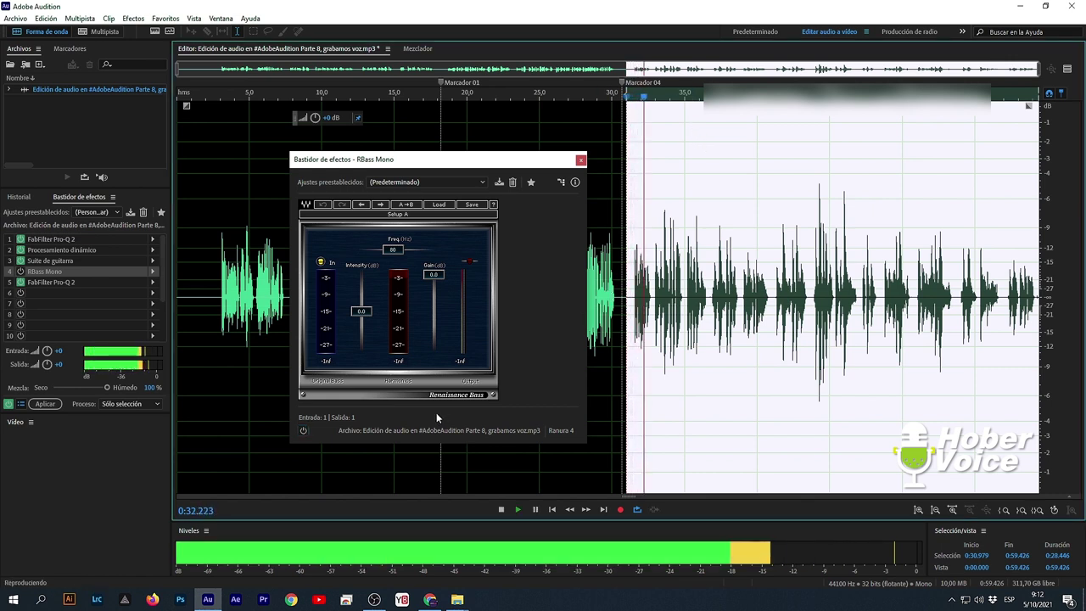
pyautogui.click(303, 430)
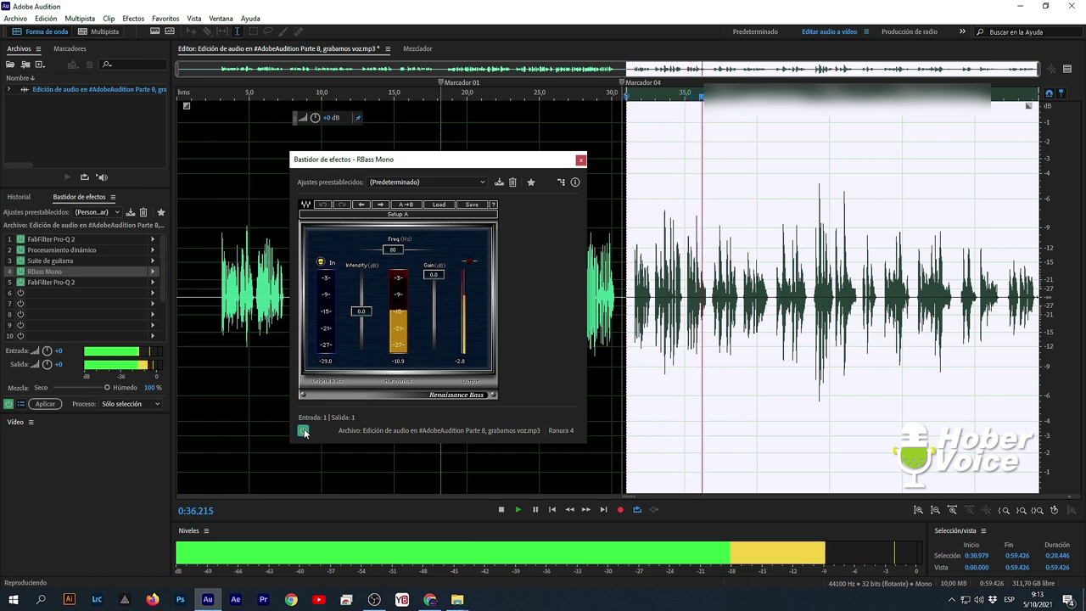
# Try RBass at 50 Hz with -12.4 dB intensity, compare it off and on during playback, and stop.
pyautogui.moveTo(392, 249)
pyautogui.mouseDown()
pyautogui.moveTo(427, 252)
pyautogui.moveTo(381, 250)
pyautogui.mouseUp()
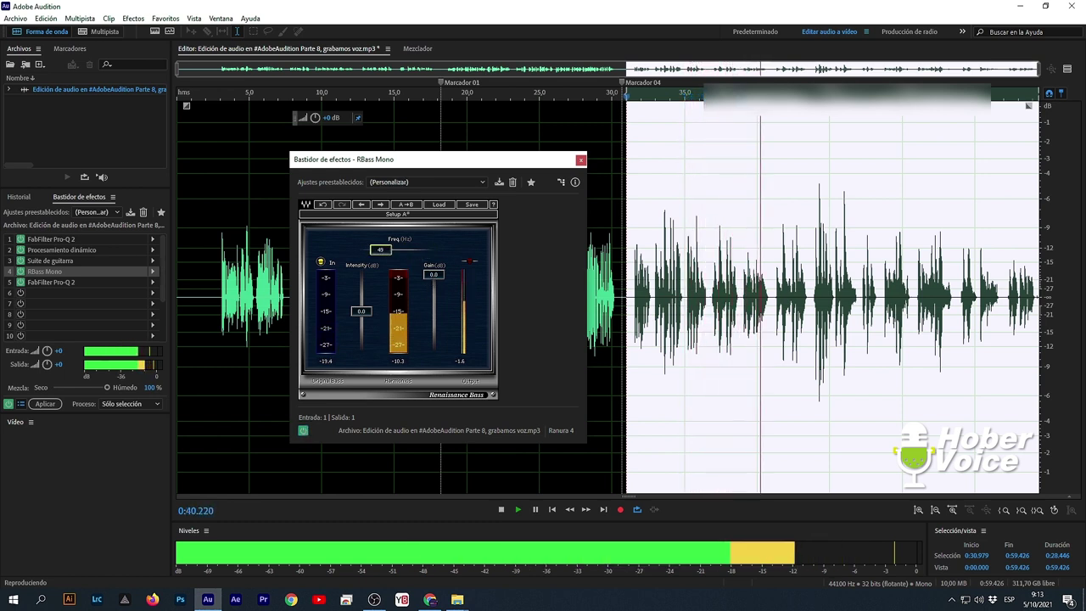
pyautogui.moveTo(362, 311); pyautogui.dragTo(363, 333)
pyautogui.click(303, 430)
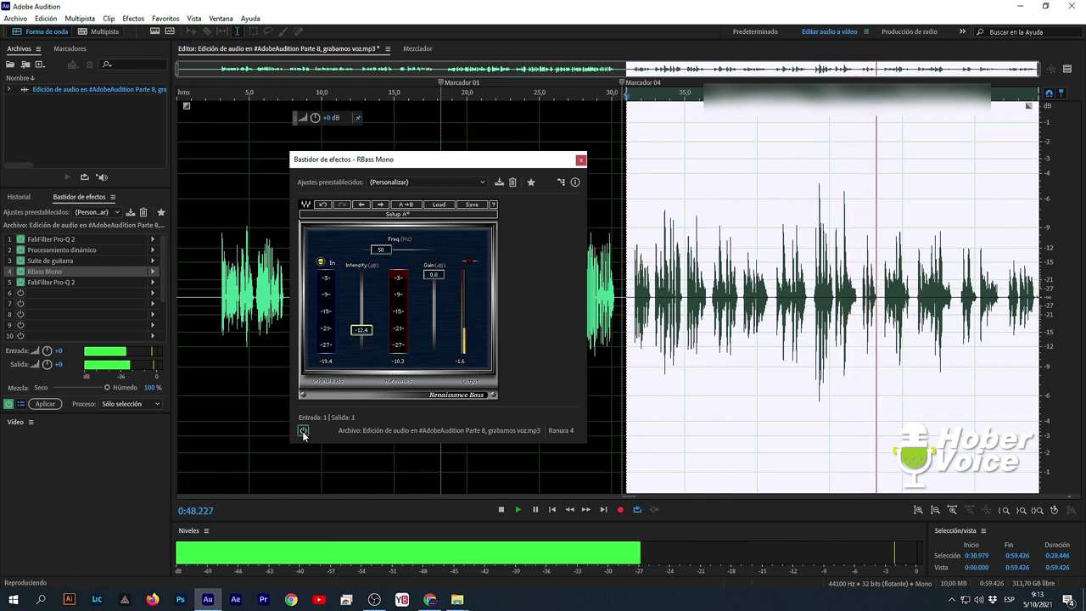
pyautogui.click(303, 430)
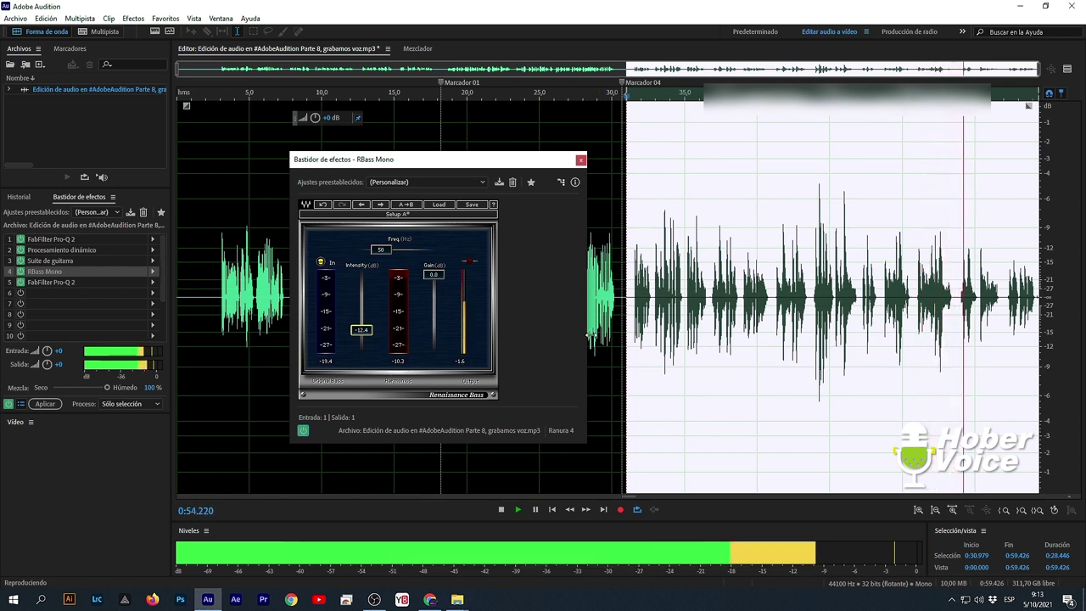
pyautogui.press('space')
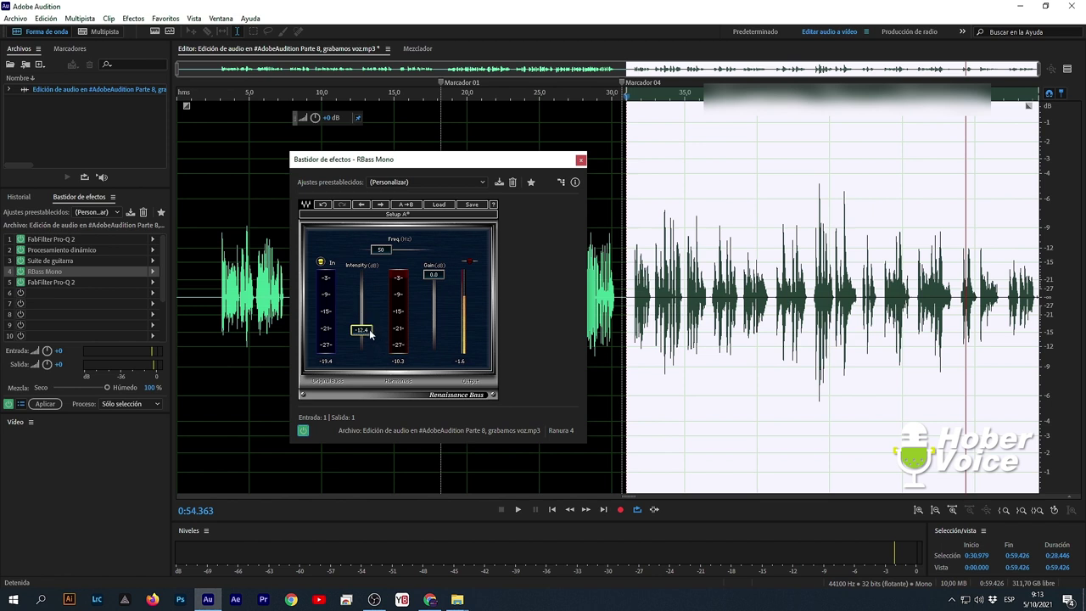
# Set RBass to -14.2 dB intensity and 47 Hz, and compare its off and on waveforms in the preview editor.
pyautogui.moveTo(370, 334); pyautogui.dragTo(361, 332)
pyautogui.click(382, 257)
pyautogui.click(1067, 69)
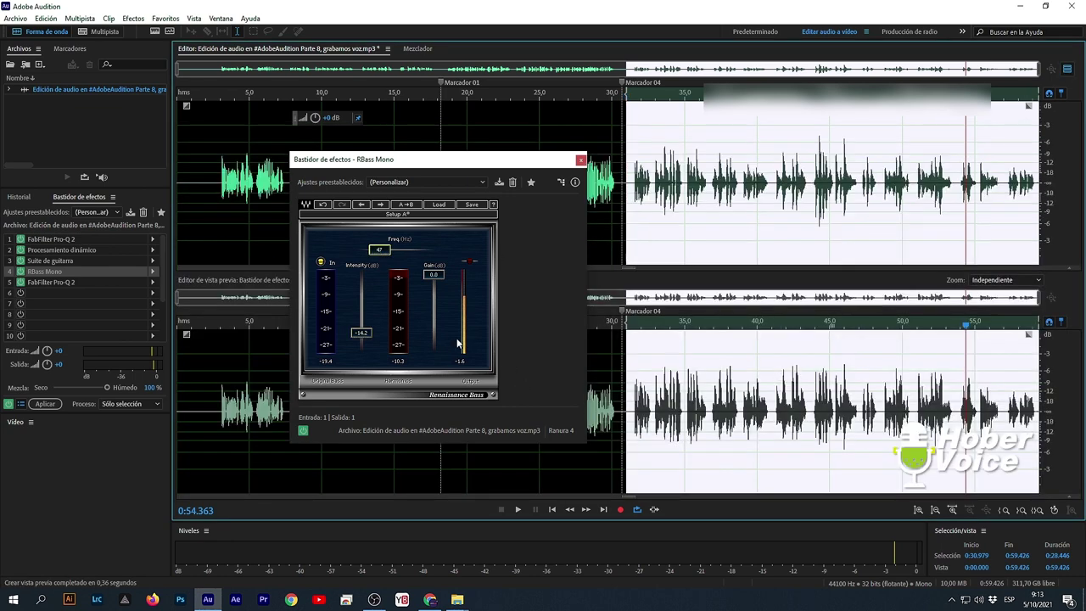
pyautogui.click(303, 430)
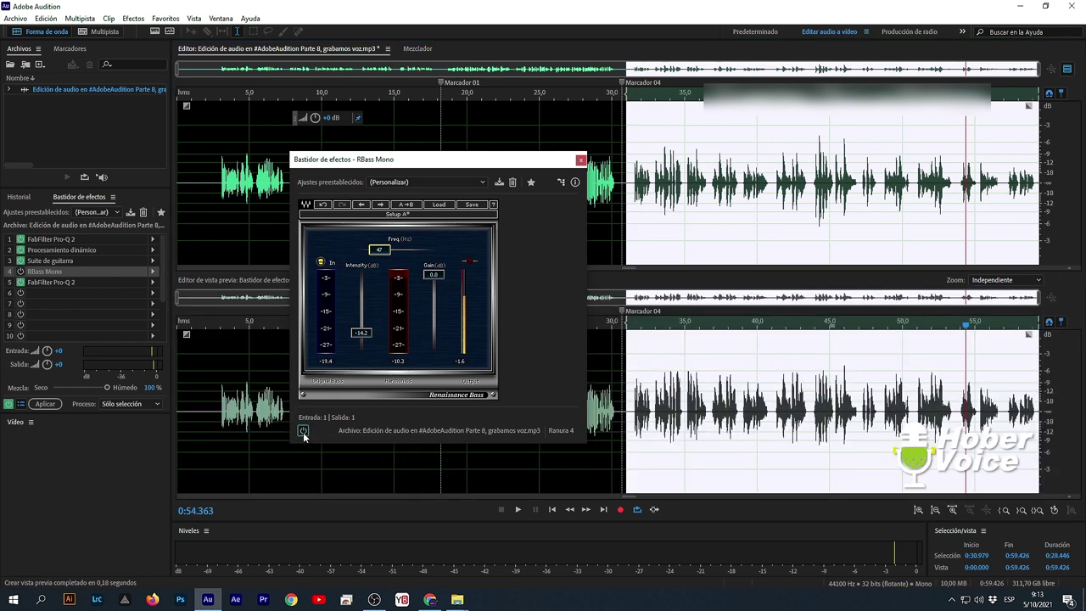
pyautogui.click(303, 432)
pyautogui.click(303, 430)
pyautogui.click(302, 431)
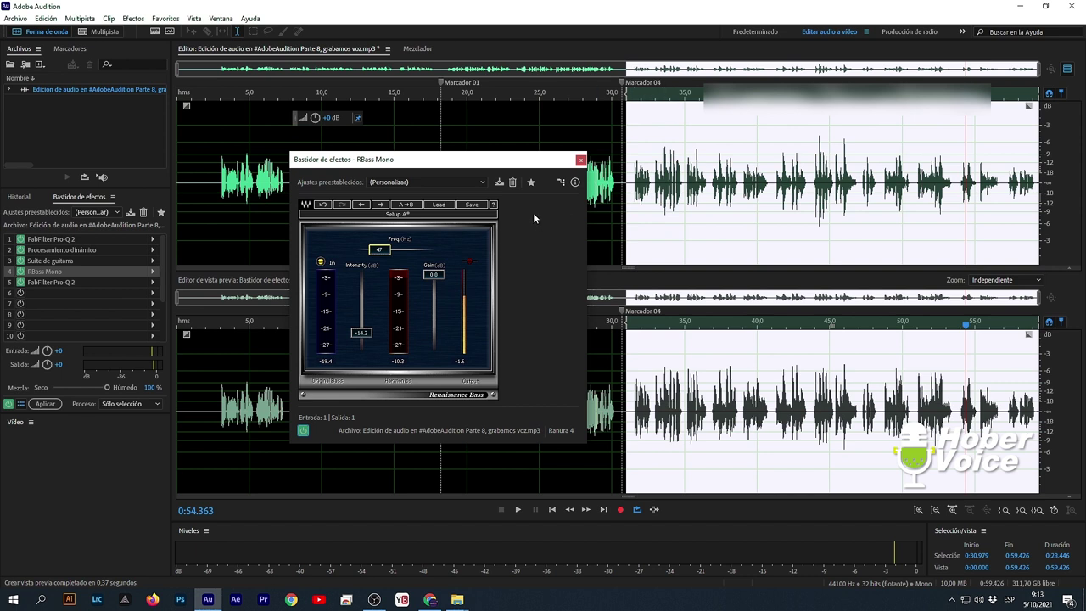
# Close the RBass window, hide the preview editor, and switch off RBass Mono in the effects rack.
pyautogui.click(581, 160)
pyautogui.click(1067, 70)
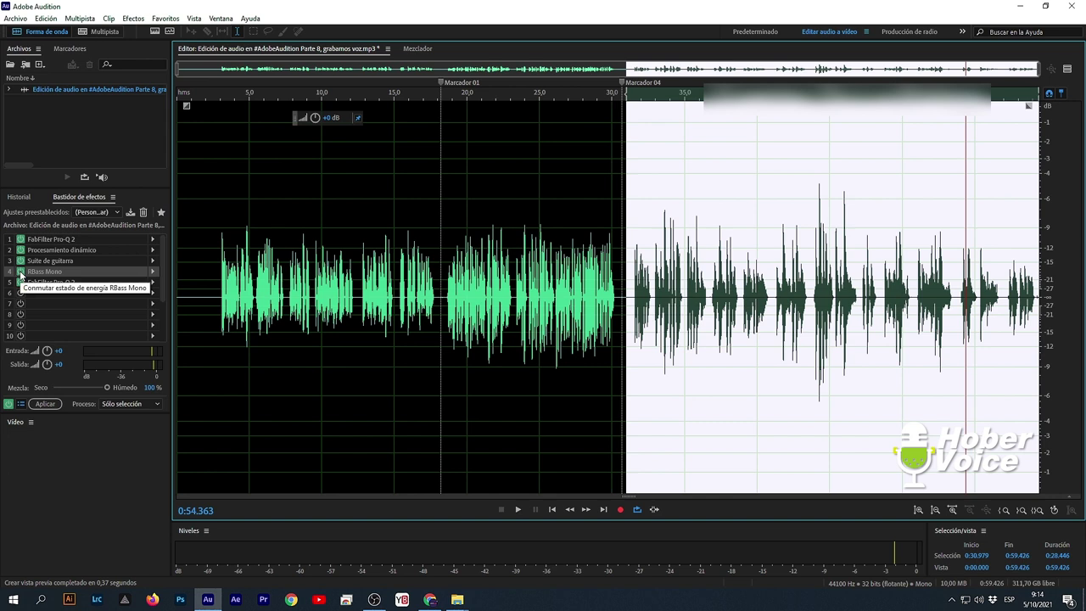
pyautogui.click(20, 271)
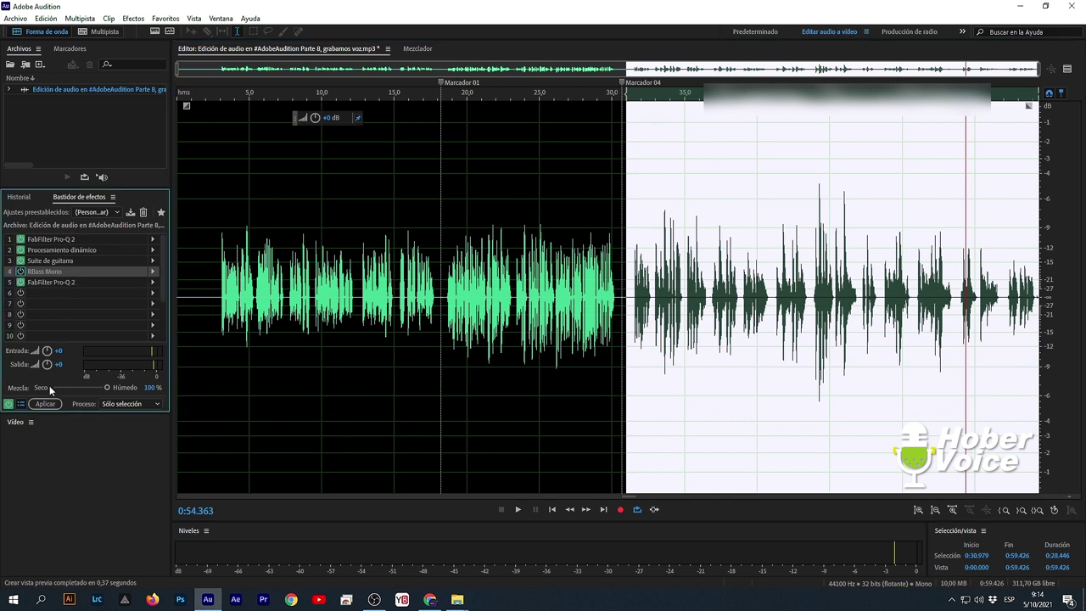
# Review the slot 1 Pro-Q 2 bands and the Procesamiento dinámico curve, closing each window.
pyautogui.doubleClick(48, 239)
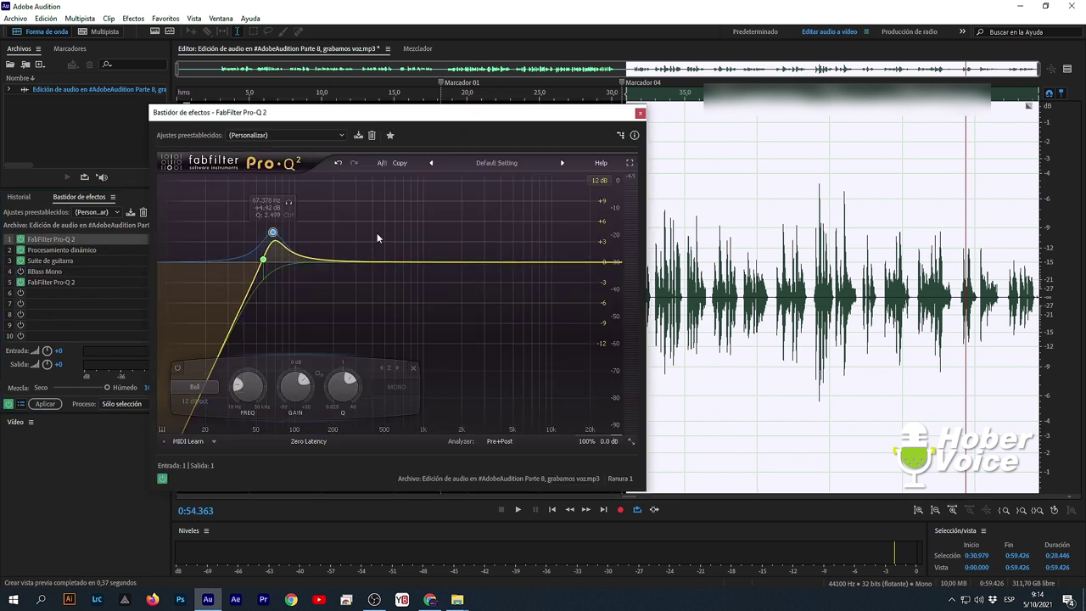
pyautogui.scroll(-3, 273, 232)
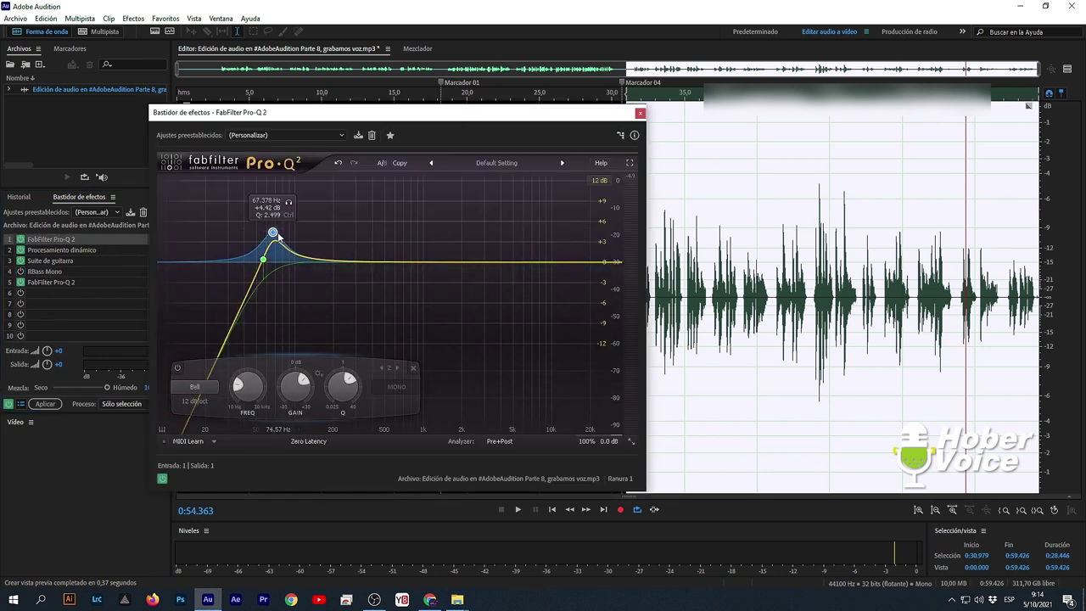
pyautogui.moveTo(272, 231); pyautogui.dragTo(266, 232)
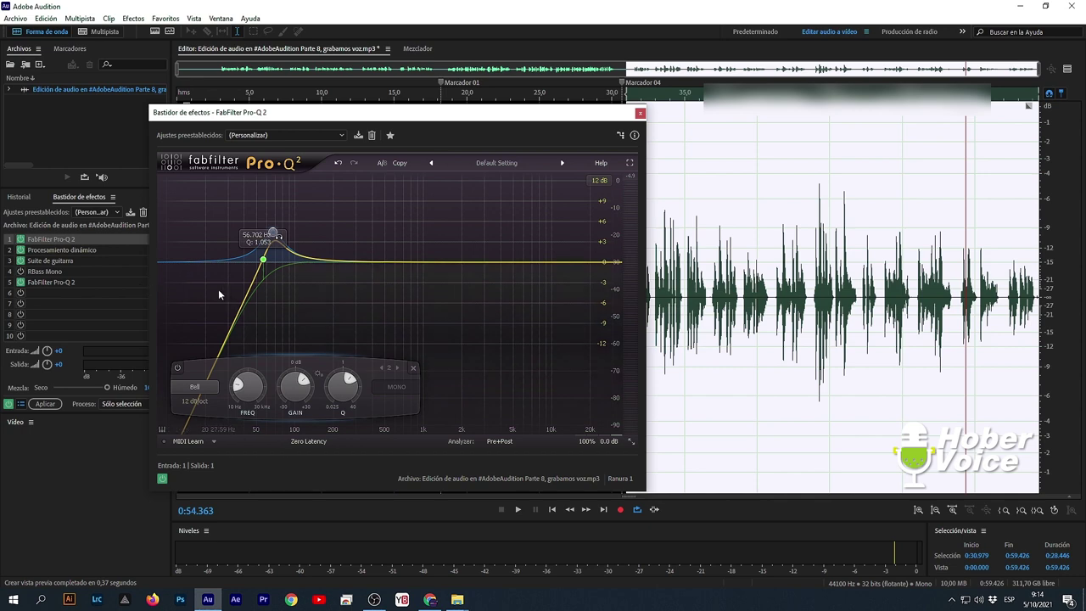
pyautogui.click(639, 113)
pyautogui.doubleClick(56, 251)
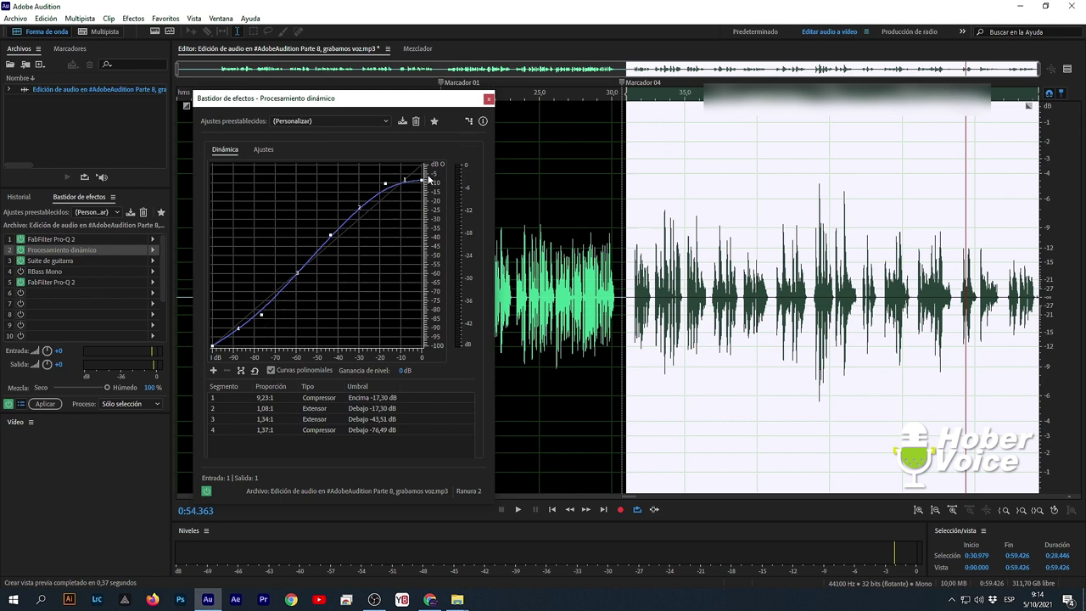
pyautogui.click(488, 99)
# Review the distortion type, amplifier and mix settings of Suite de guitarra and the slot 5 Pro-Q 2 bands, closing each window.
pyautogui.doubleClick(55, 259)
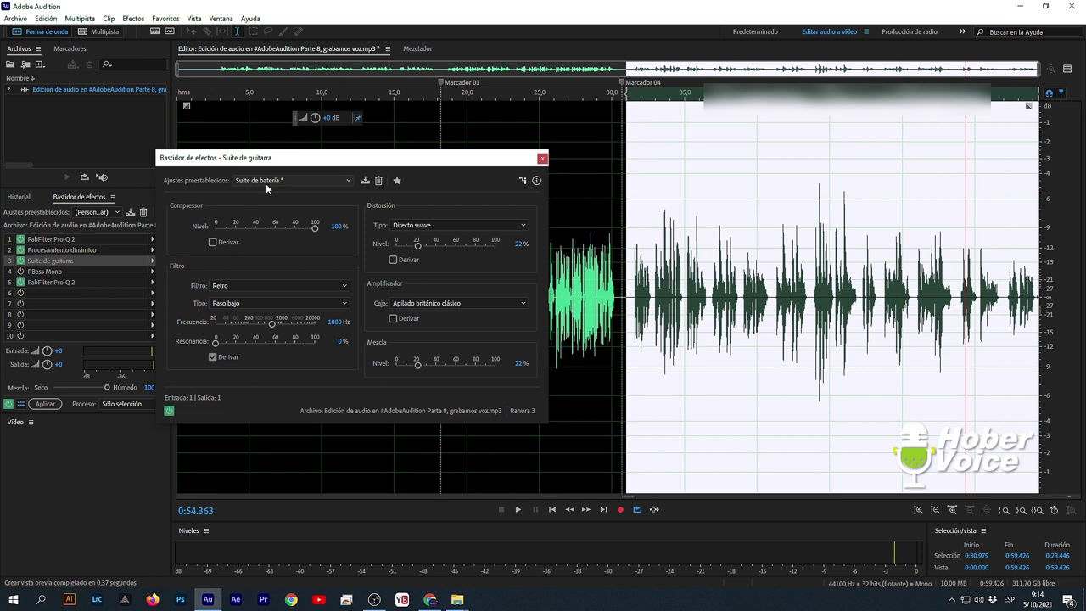
pyautogui.click(413, 225)
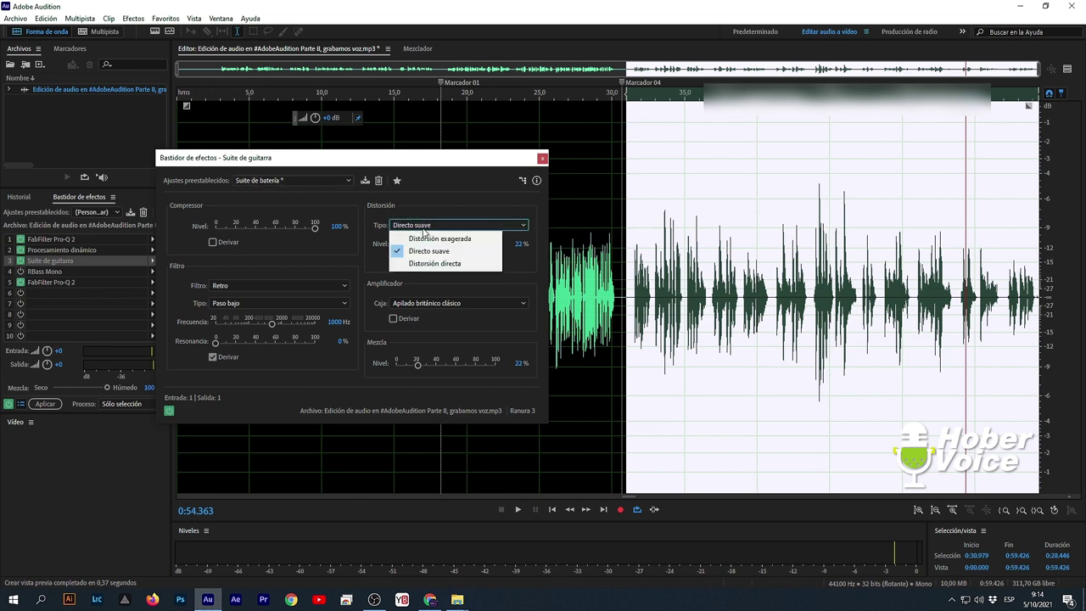
pyautogui.click(428, 253)
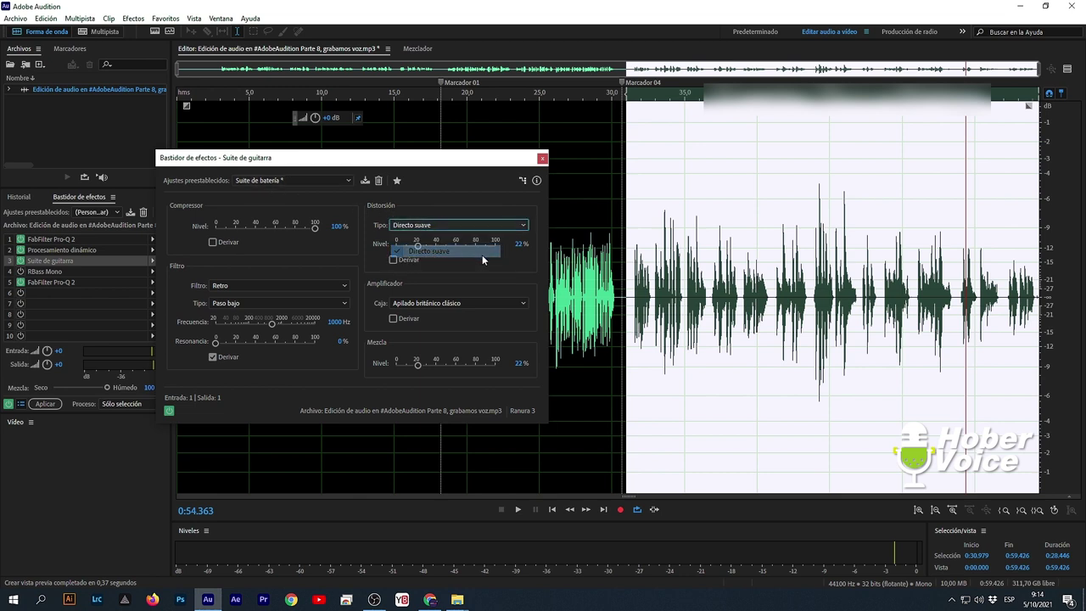
pyautogui.click(439, 304)
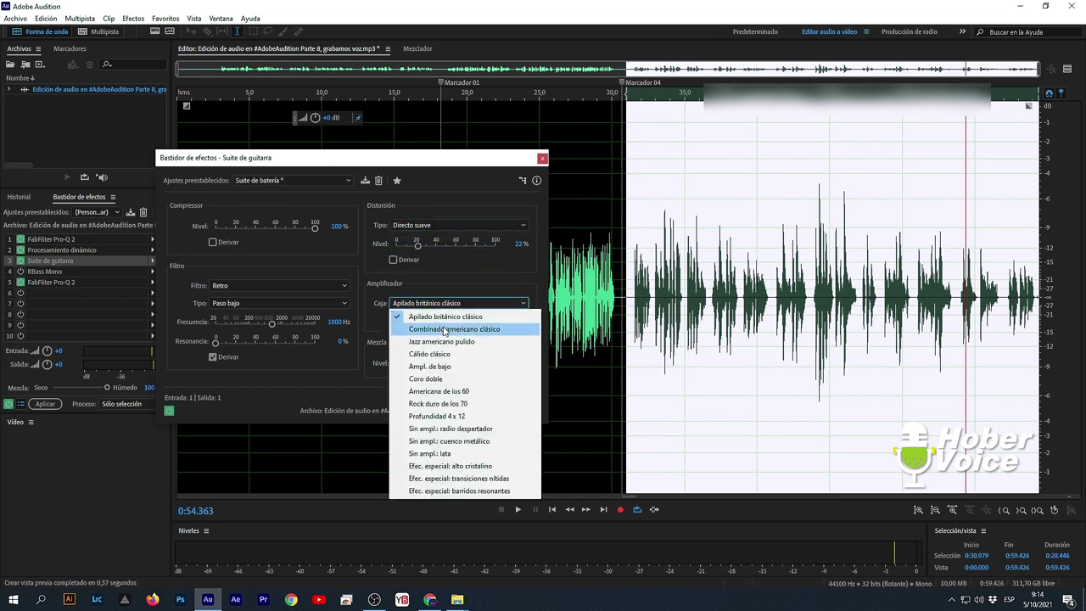
pyautogui.click(489, 319)
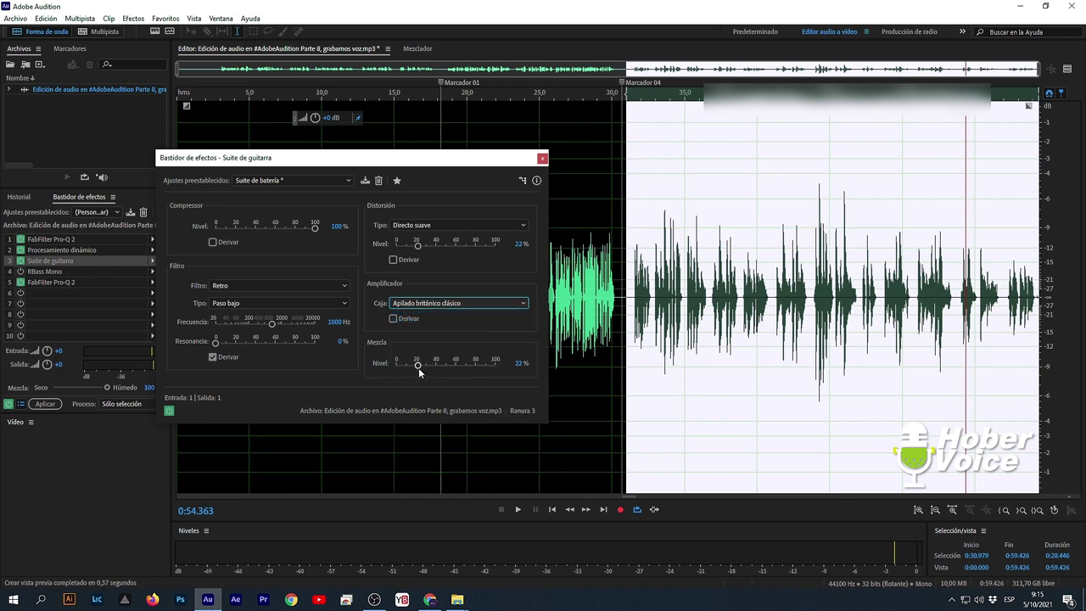
pyautogui.click(542, 158)
pyautogui.doubleClick(52, 284)
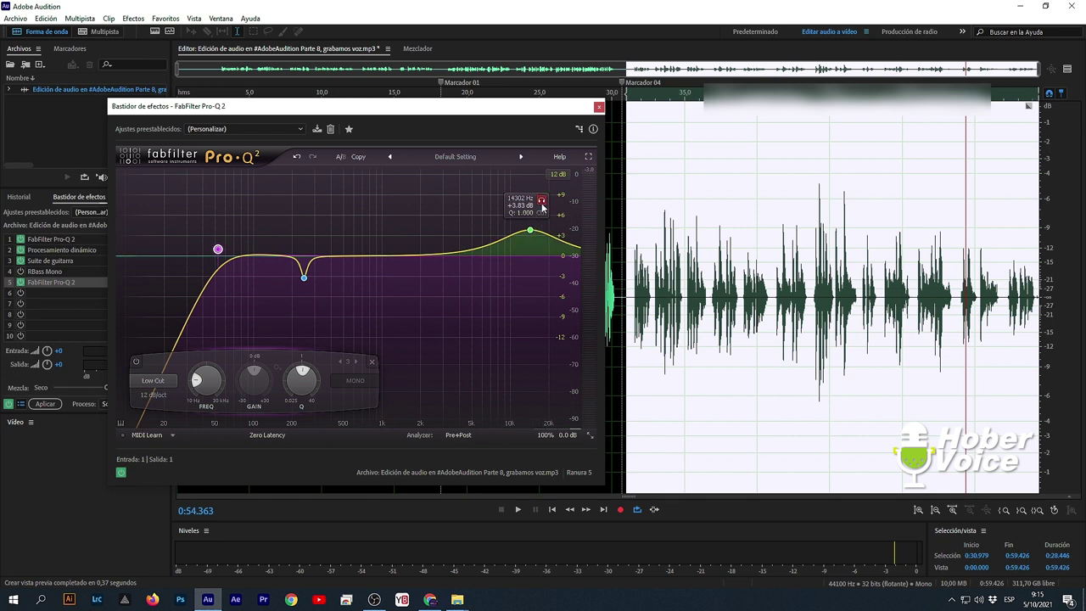
pyautogui.click(598, 108)
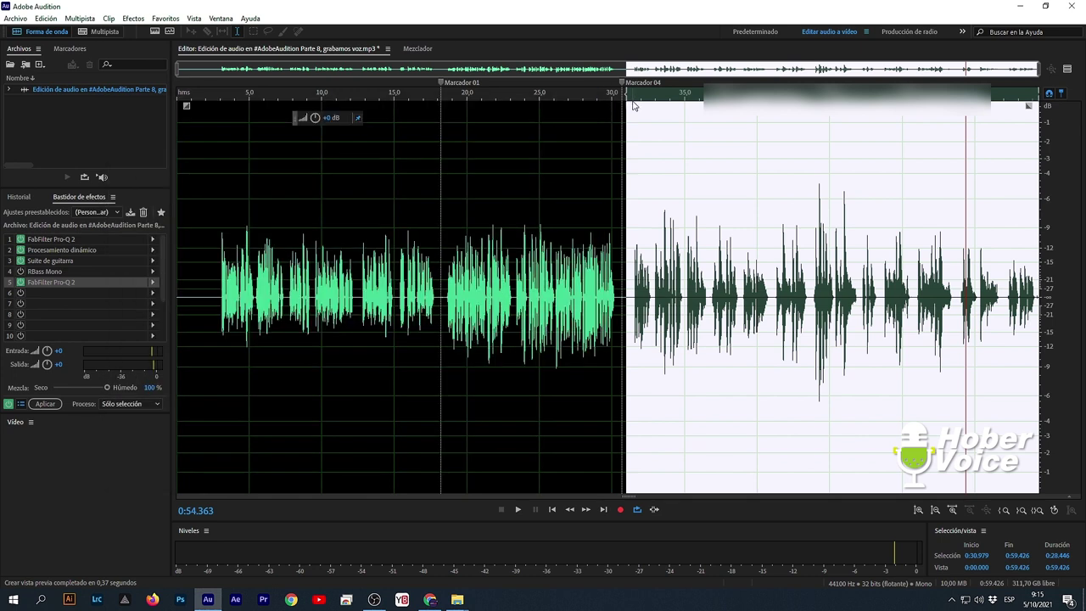
# Play the selected voice section from Marcador 04, comparing it with the whole effects rack off and on.
pyautogui.click(629, 98)
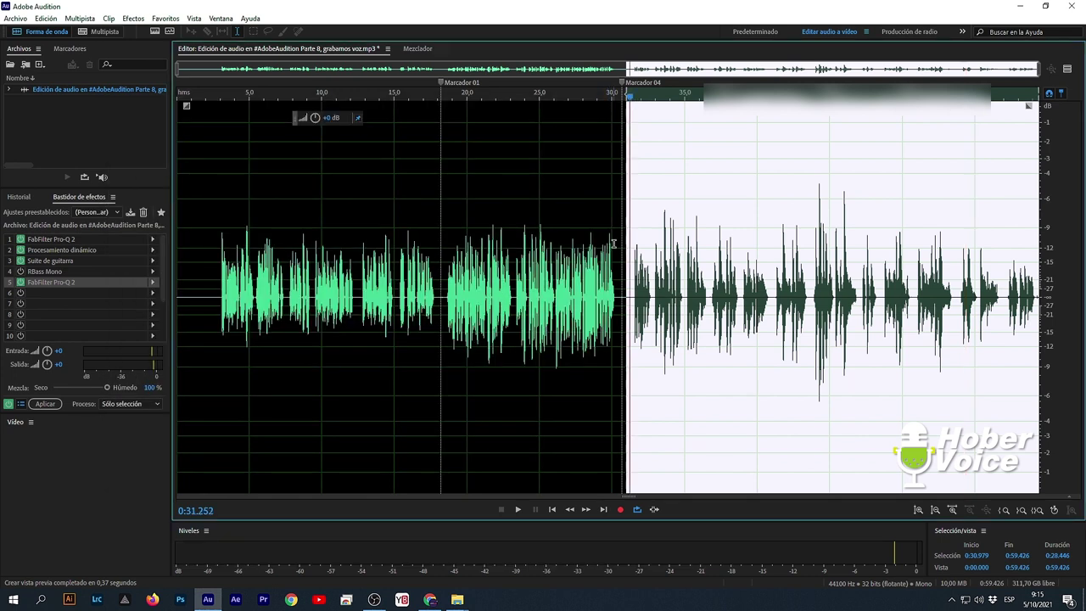
pyautogui.click(9, 405)
pyautogui.press('space')
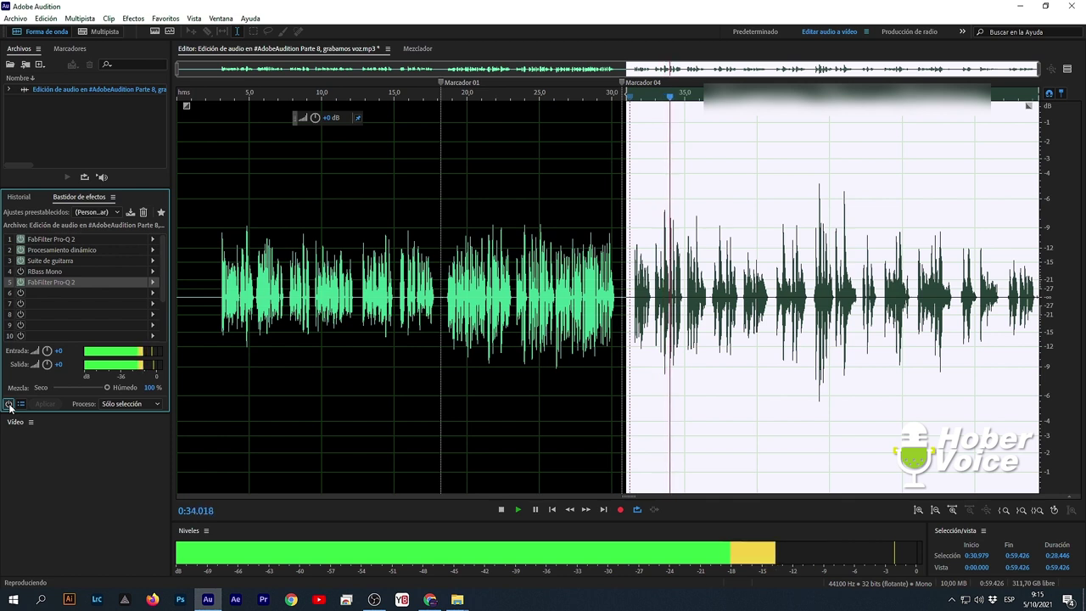
pyautogui.click(9, 405)
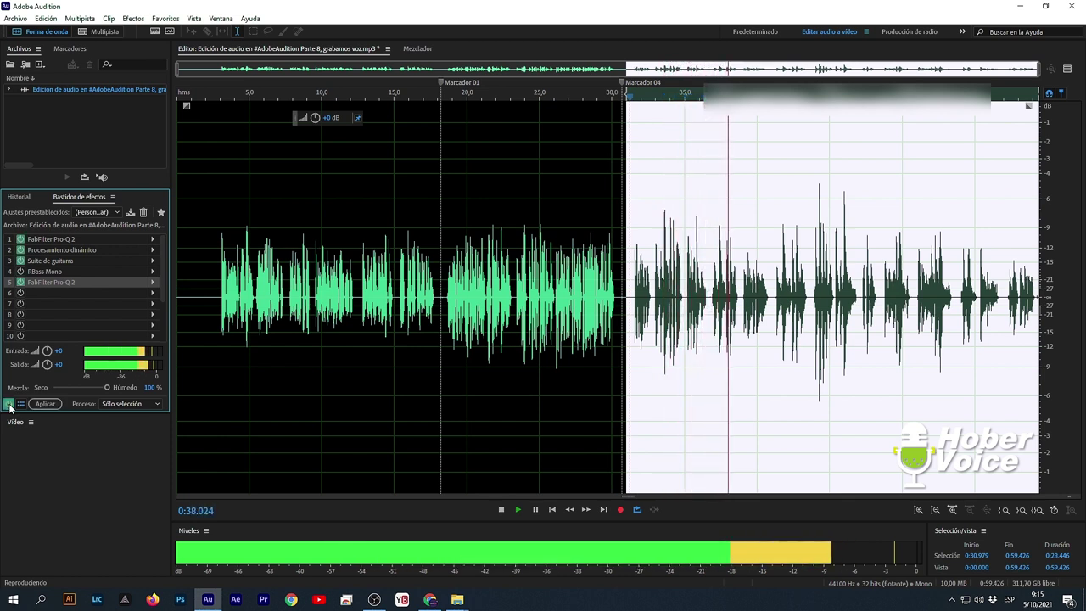
pyautogui.click(9, 405)
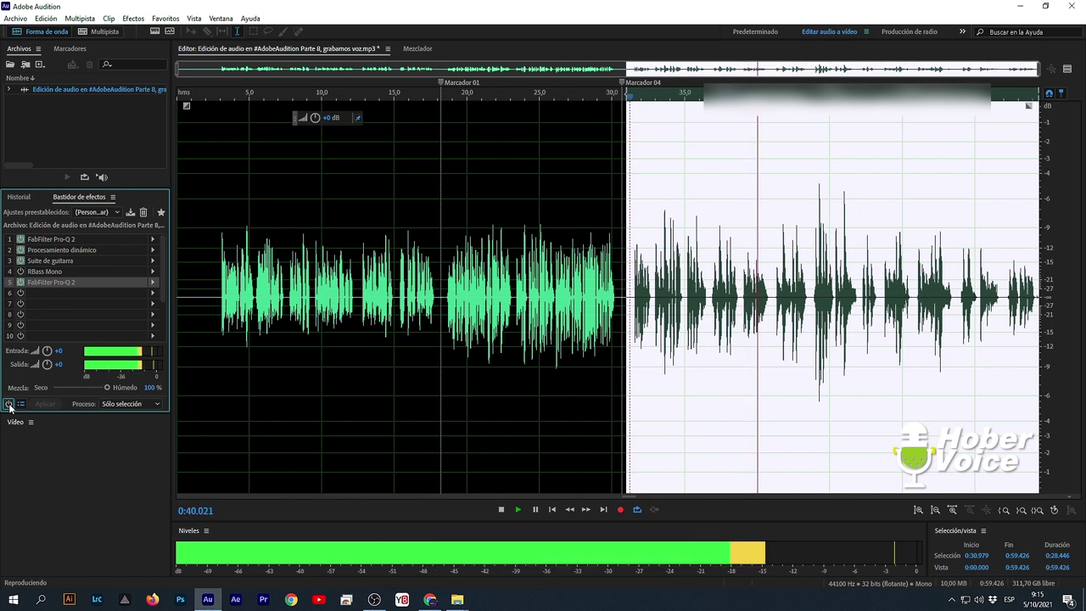
pyautogui.click(9, 405)
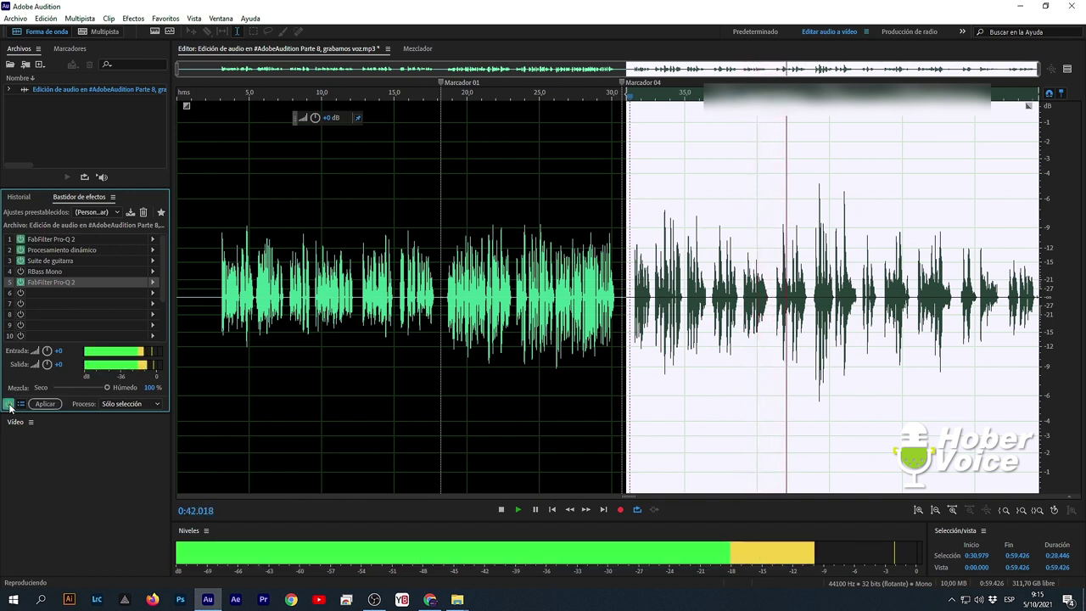
pyautogui.press('space')
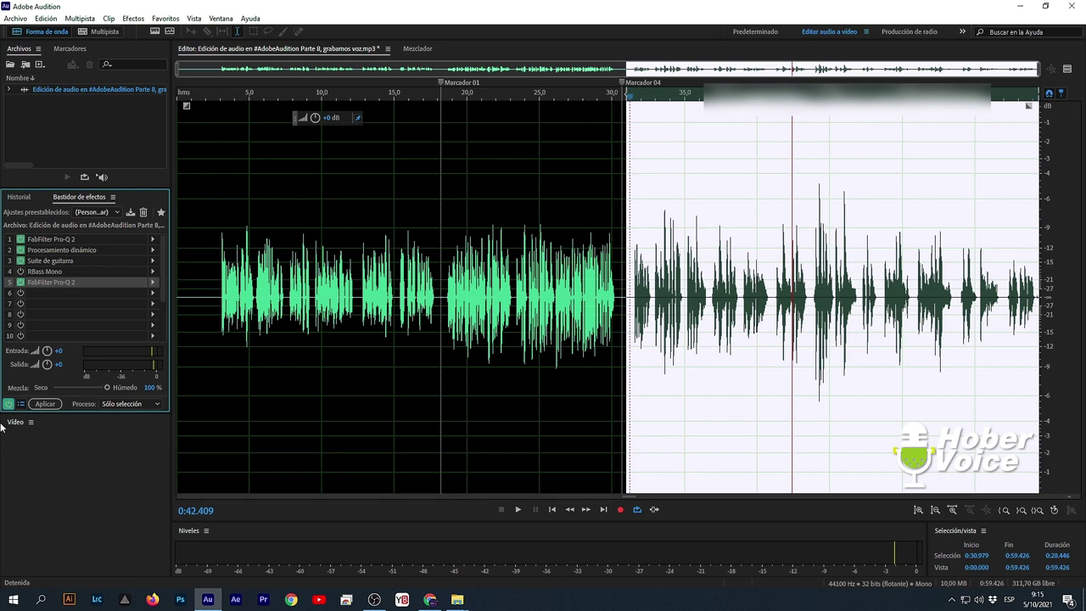
# Apply the effects rack to the selected voice section after Marcador 04 and clear the section's selection.
pyautogui.click(44, 403)
pyautogui.click(694, 254)
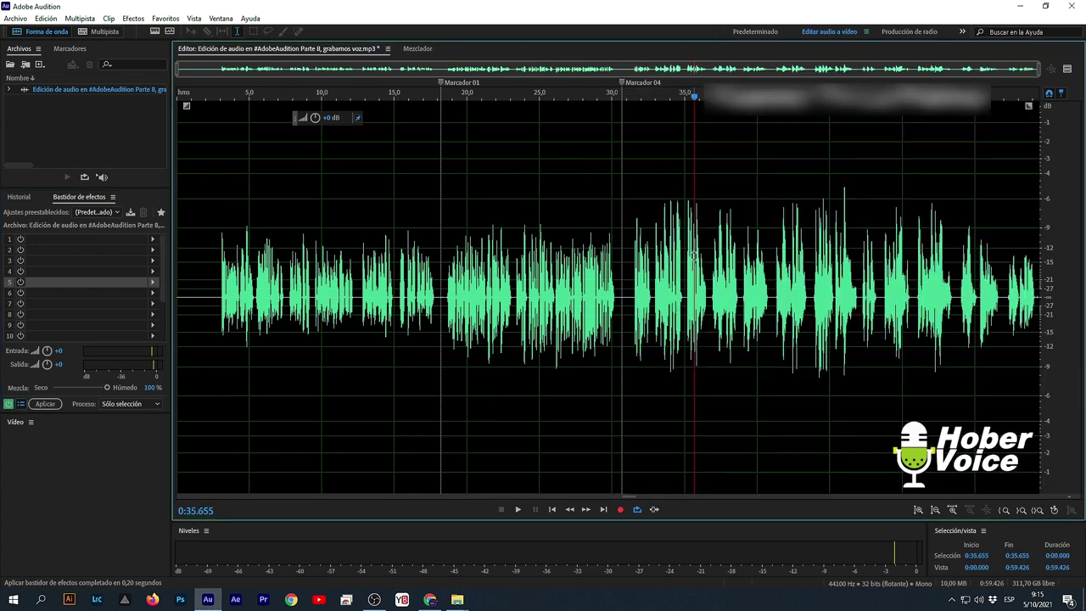
pyautogui.hotkey('ctrl', 'a')
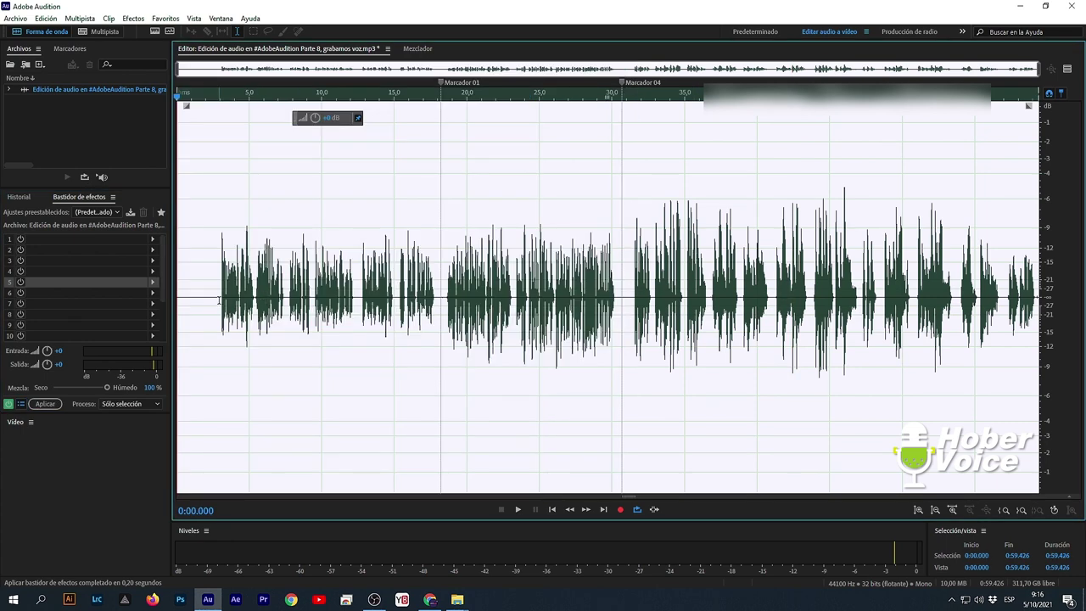
# Play the start of the recording, then the sections after Marcador 01 and Marcador 04, to compare the three processed voices.
pyautogui.click(219, 299)
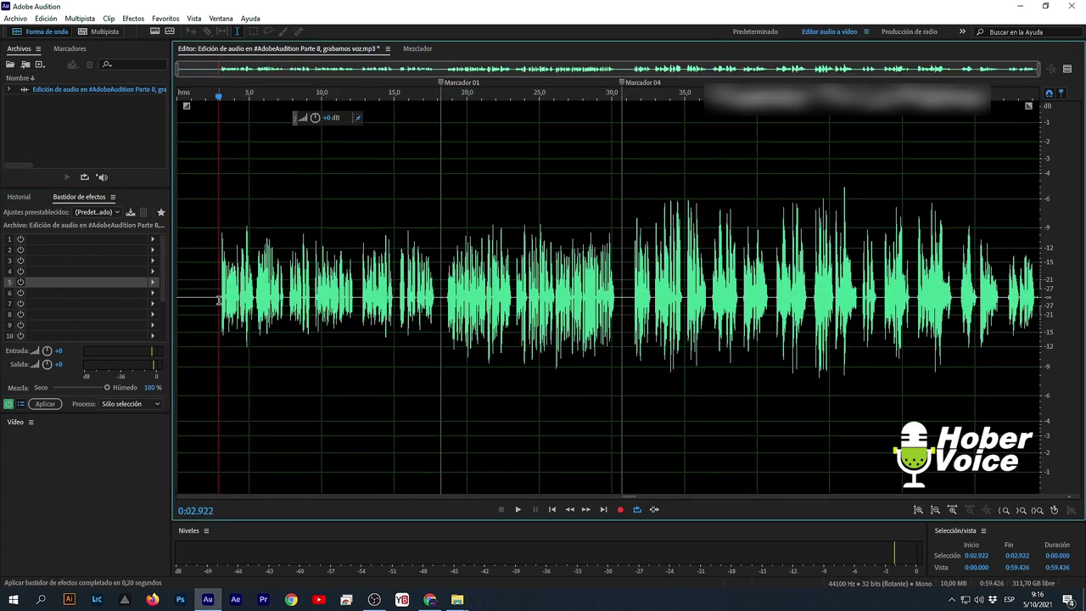
pyautogui.press('space')
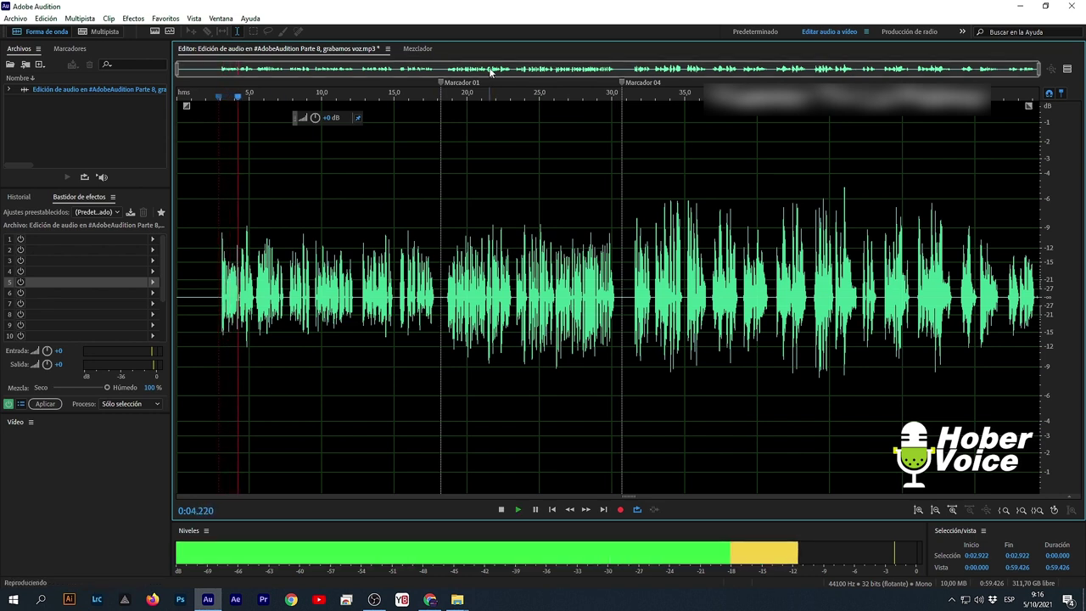
pyautogui.click(454, 98)
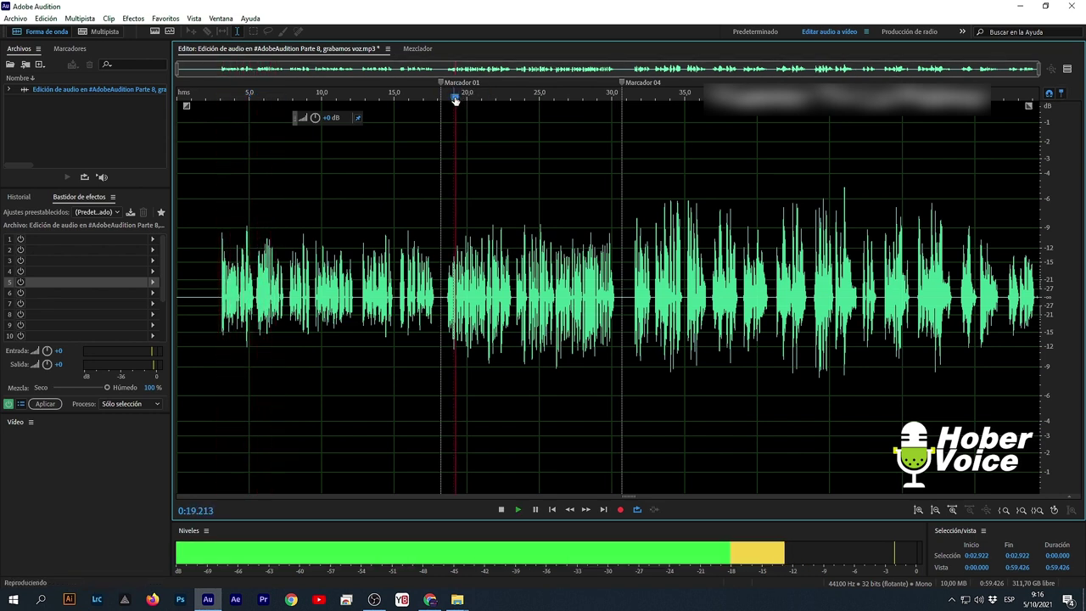
pyautogui.click(637, 98)
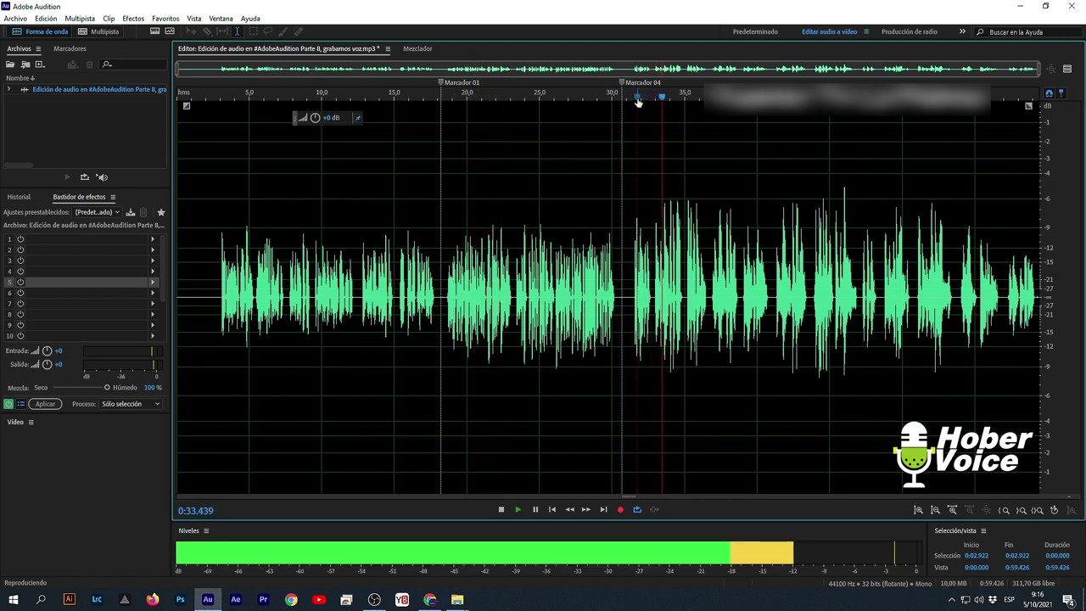
pyautogui.press('space')
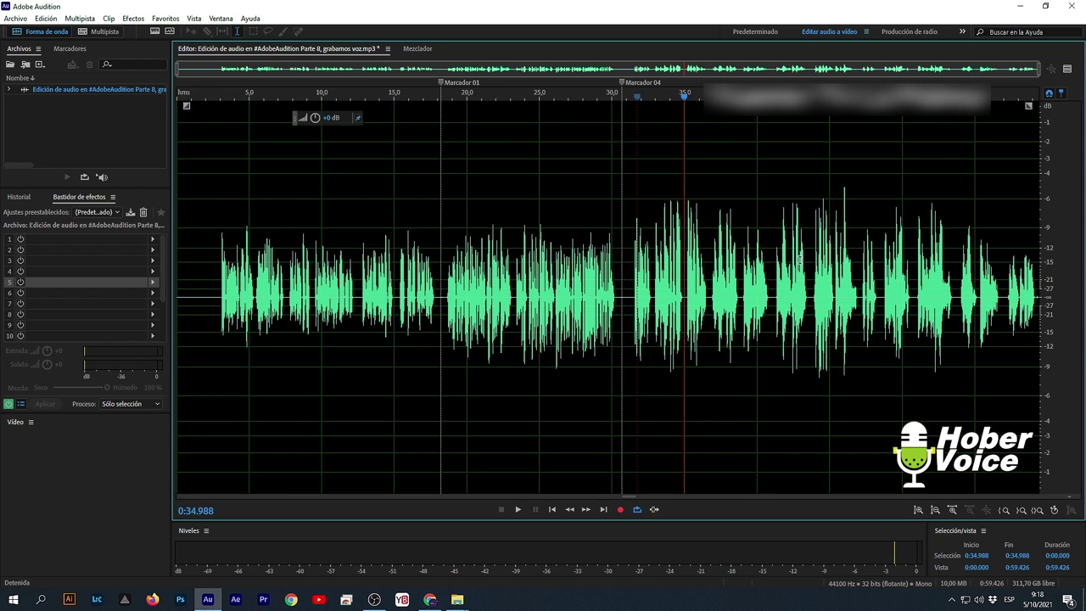
pyautogui.click(704, 307)
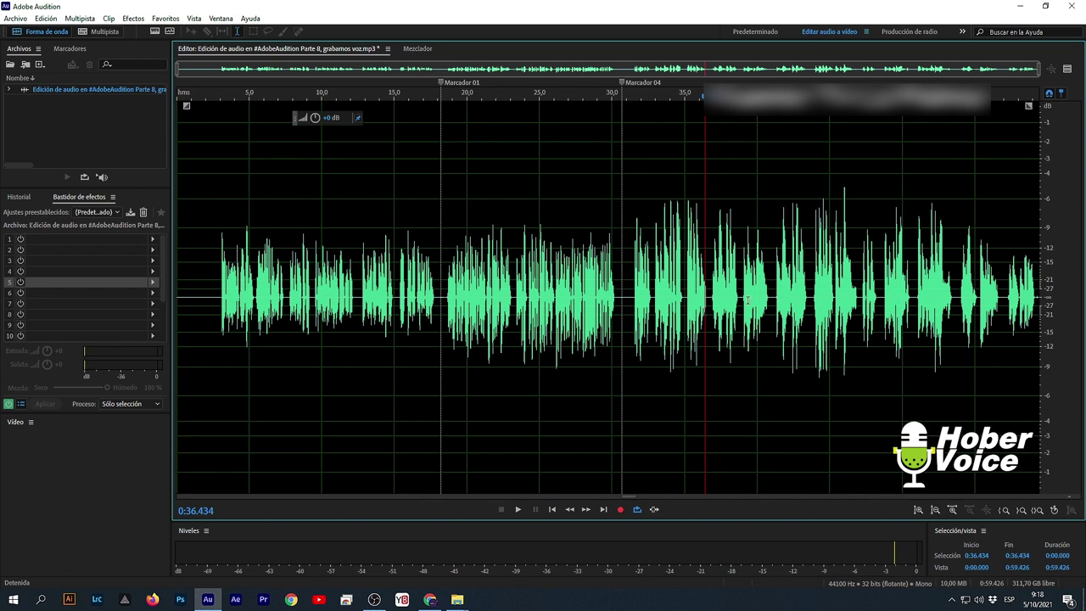